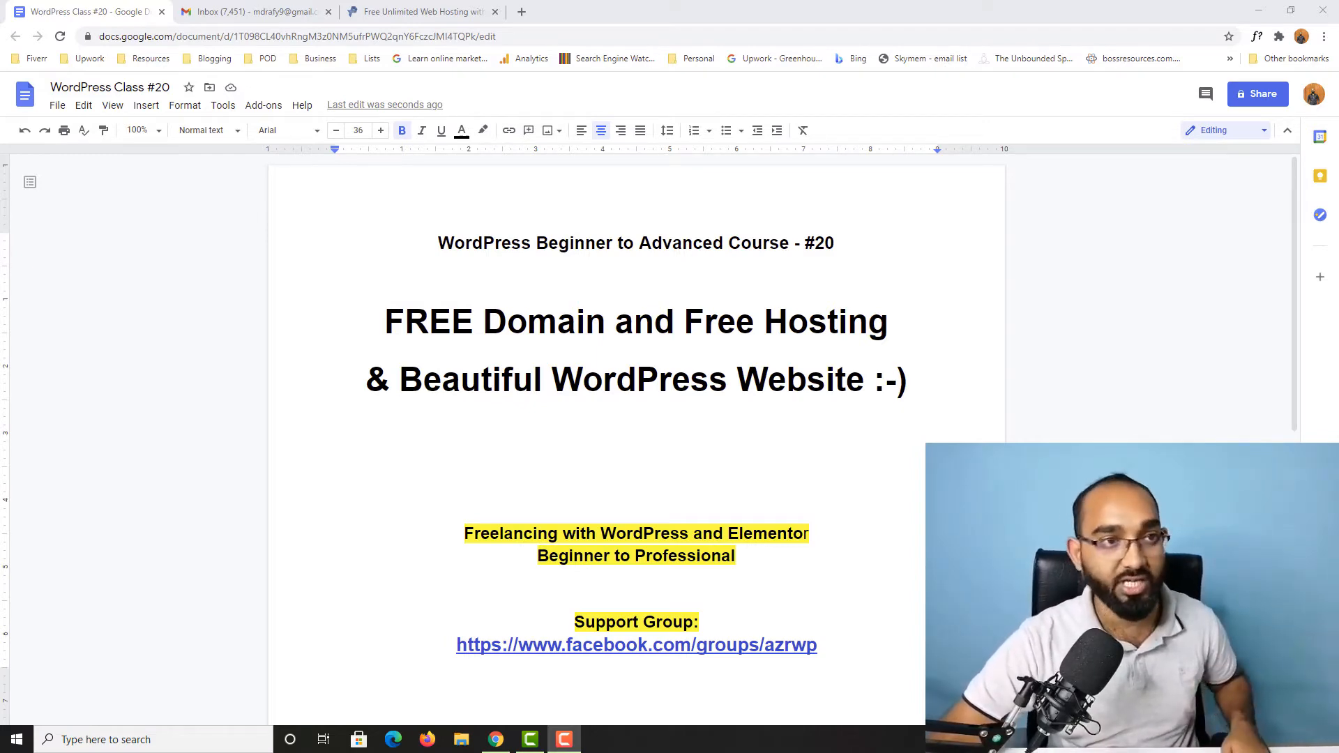
Step: Switch to the ProFreeHost website and open its account registration page, dismissing the full-page ad
{"action": "left_click", "coordinate": [396, 8]}
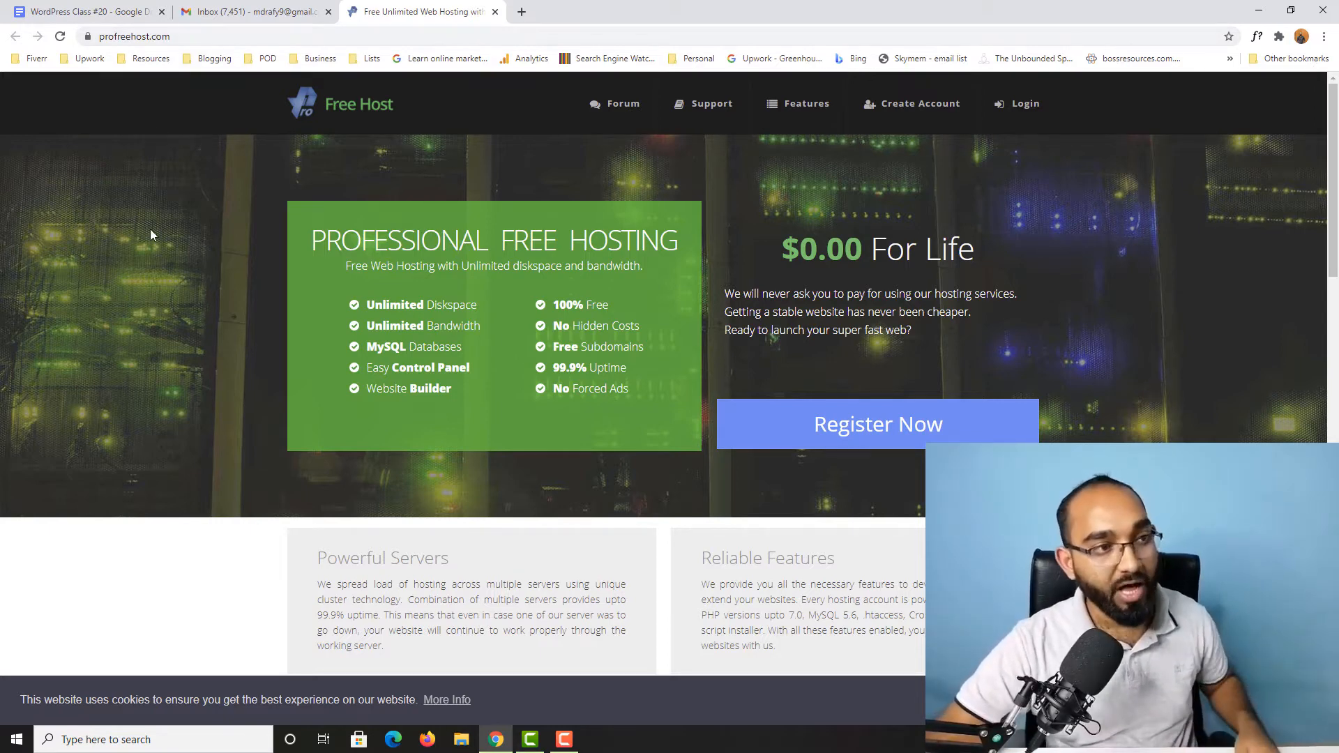
{"action": "scroll", "coordinate": [71, 349], "scroll_direction": "down", "scroll_amount": 5}
{"action": "scroll", "coordinate": [59, 359], "scroll_direction": "up", "scroll_amount": 5}
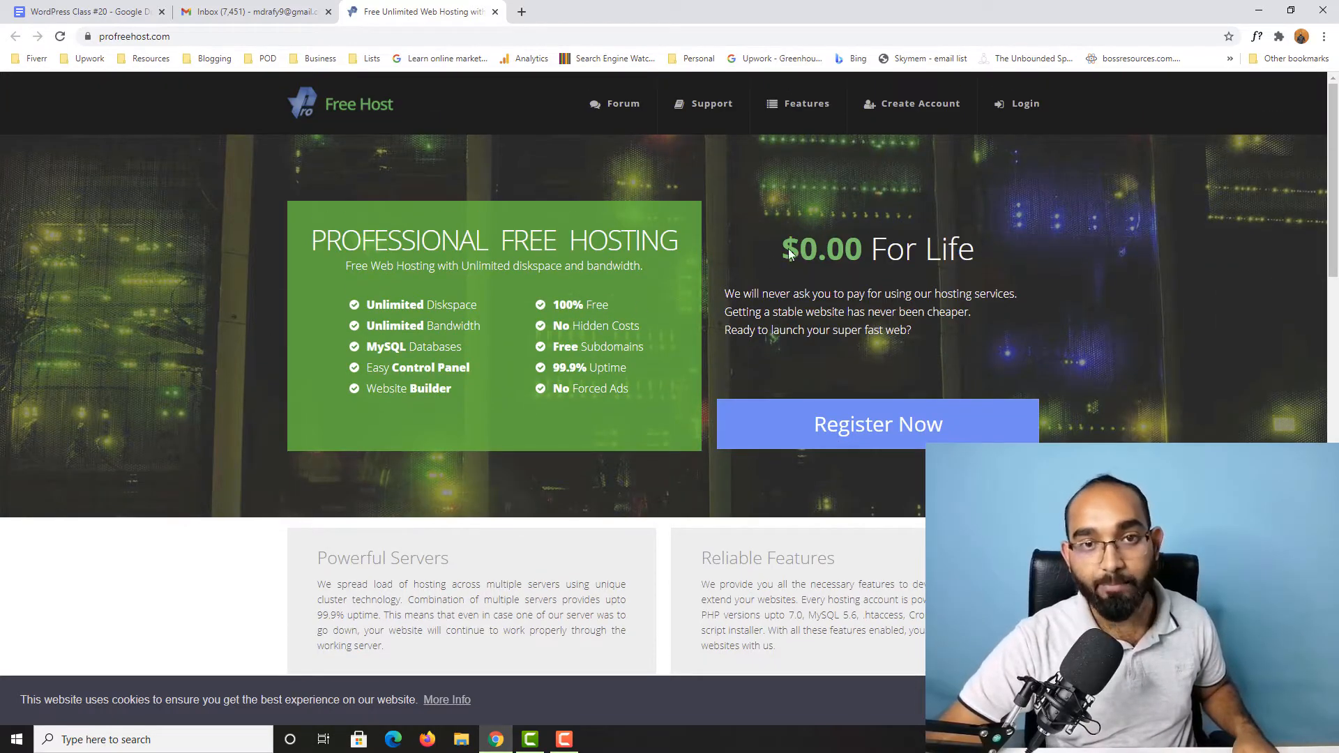
{"action": "left_click", "coordinate": [921, 105]}
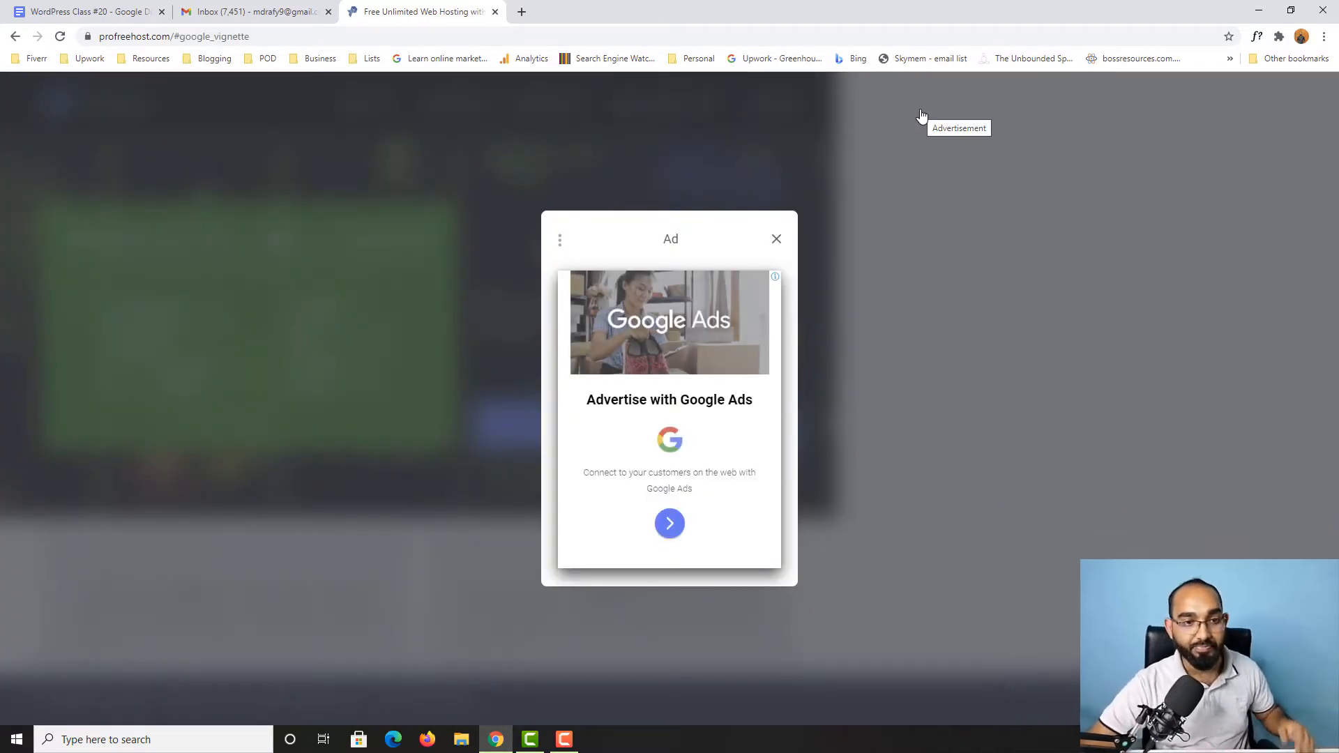
{"action": "left_click", "coordinate": [777, 239]}
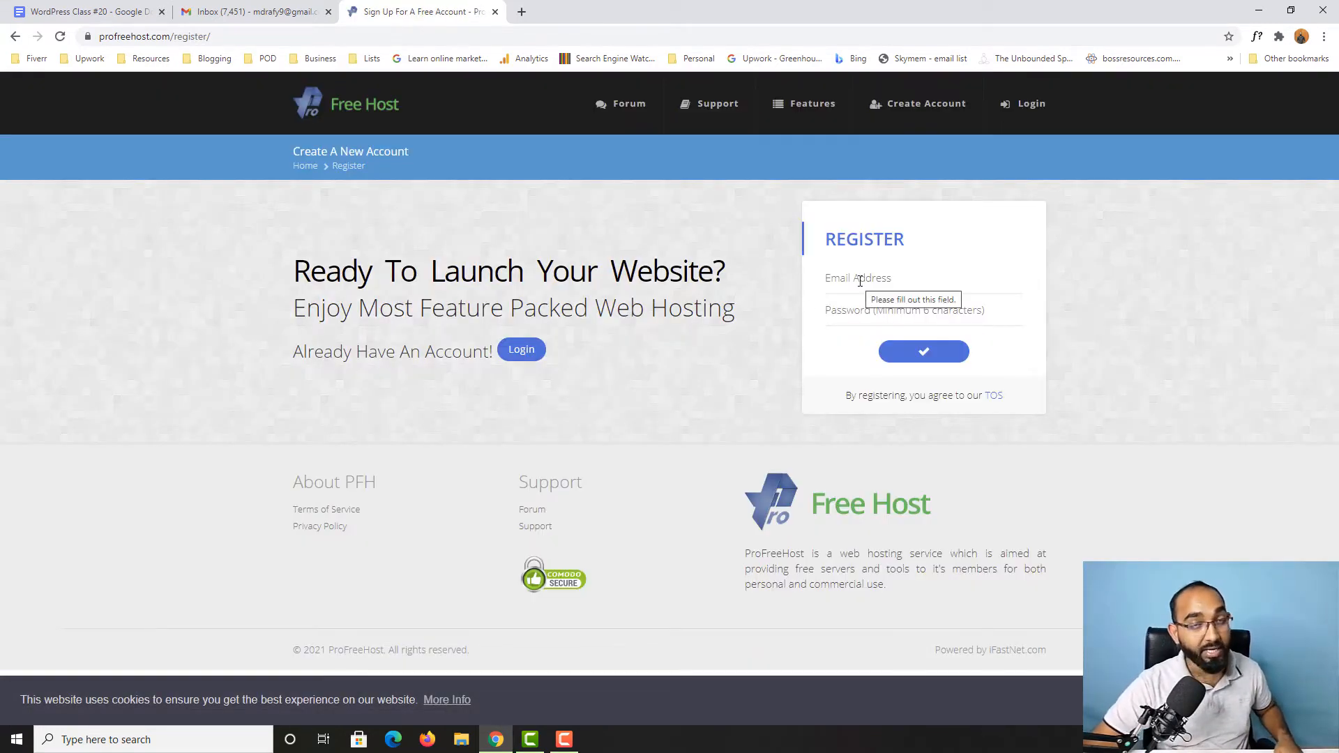
Step: Register a hosting account with the owner's e-mail address and an account password, and save the login in the browser
{"action": "left_click", "coordinate": [853, 281]}
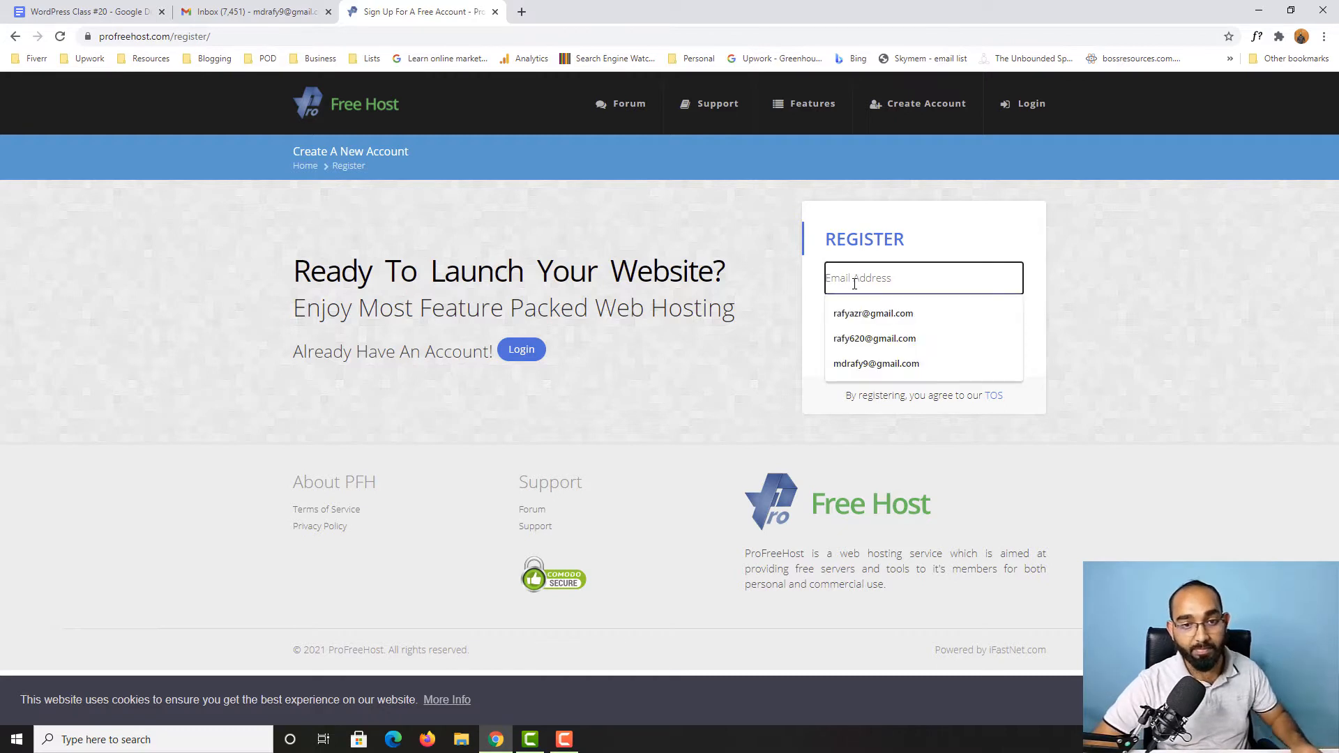
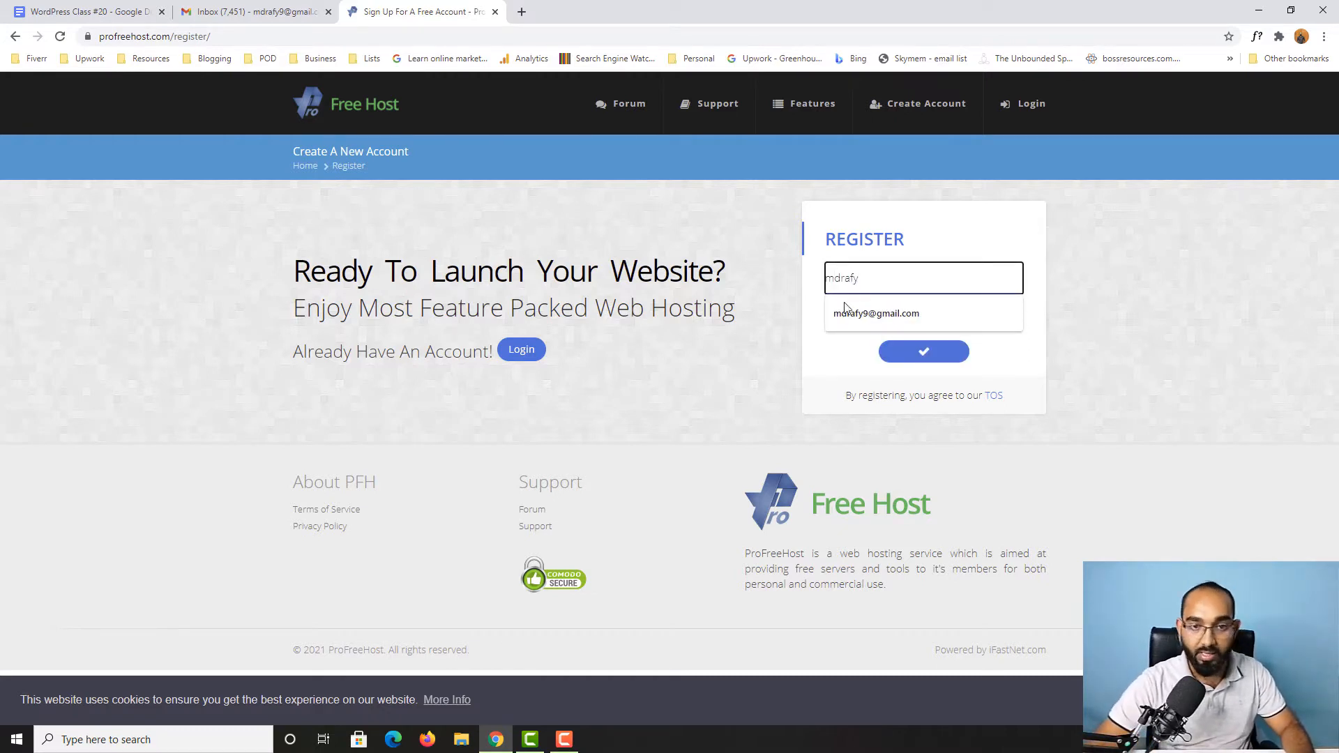
{"action": "left_click", "coordinate": [850, 314]}
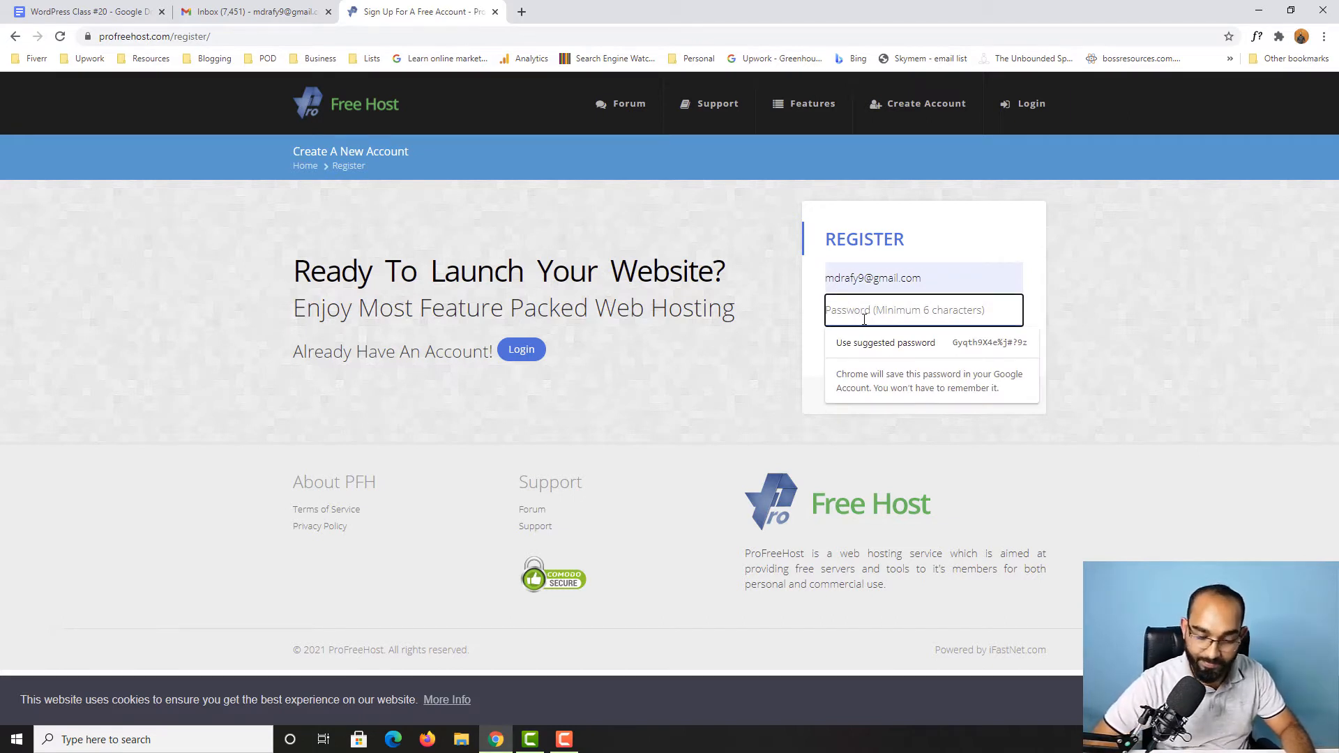
{"action": "key", "text": "ctrl+v"}
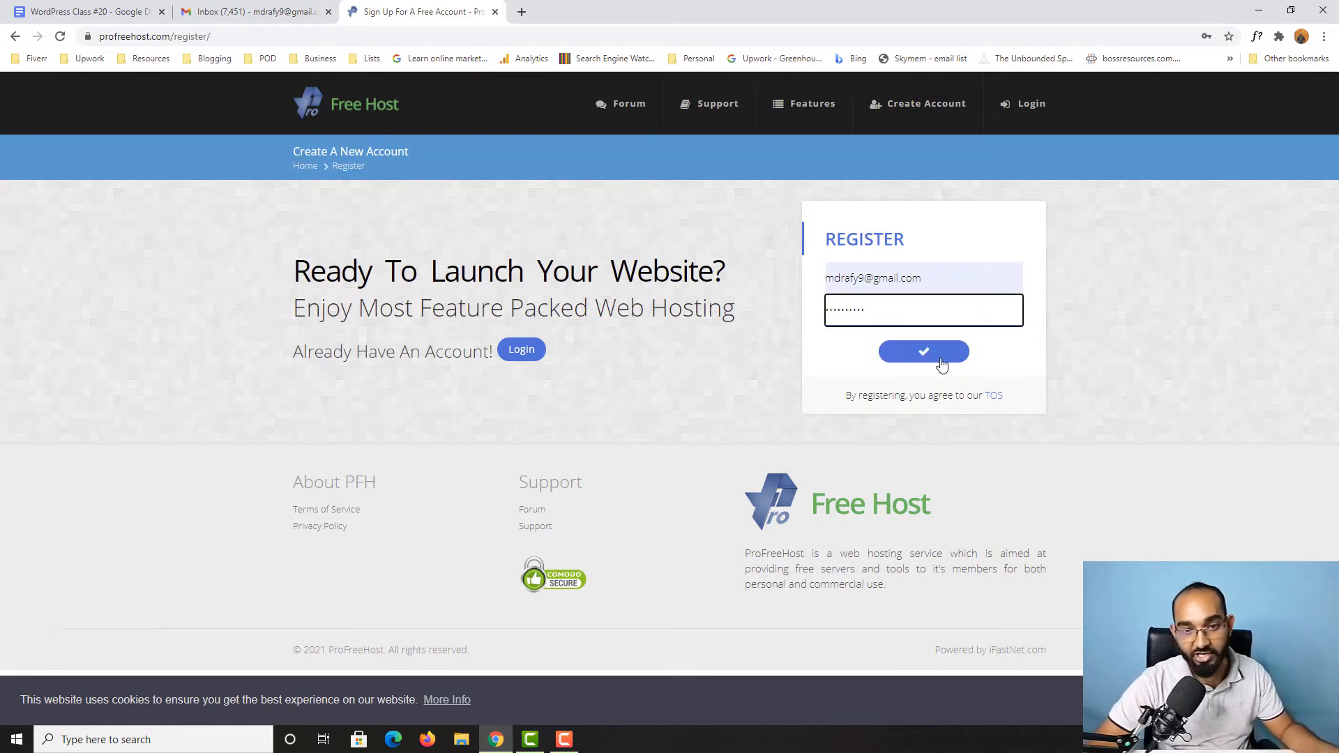
{"action": "left_click", "coordinate": [941, 364]}
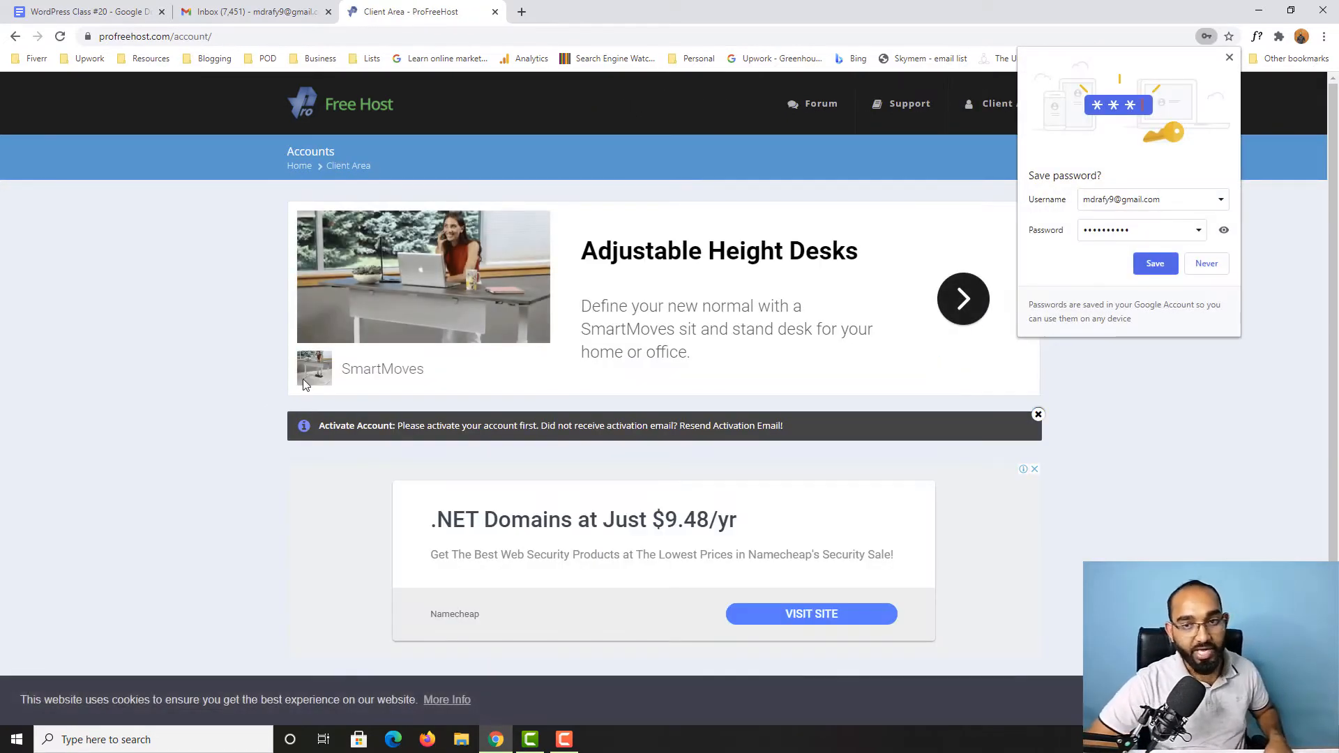
{"action": "left_click", "coordinate": [1155, 266]}
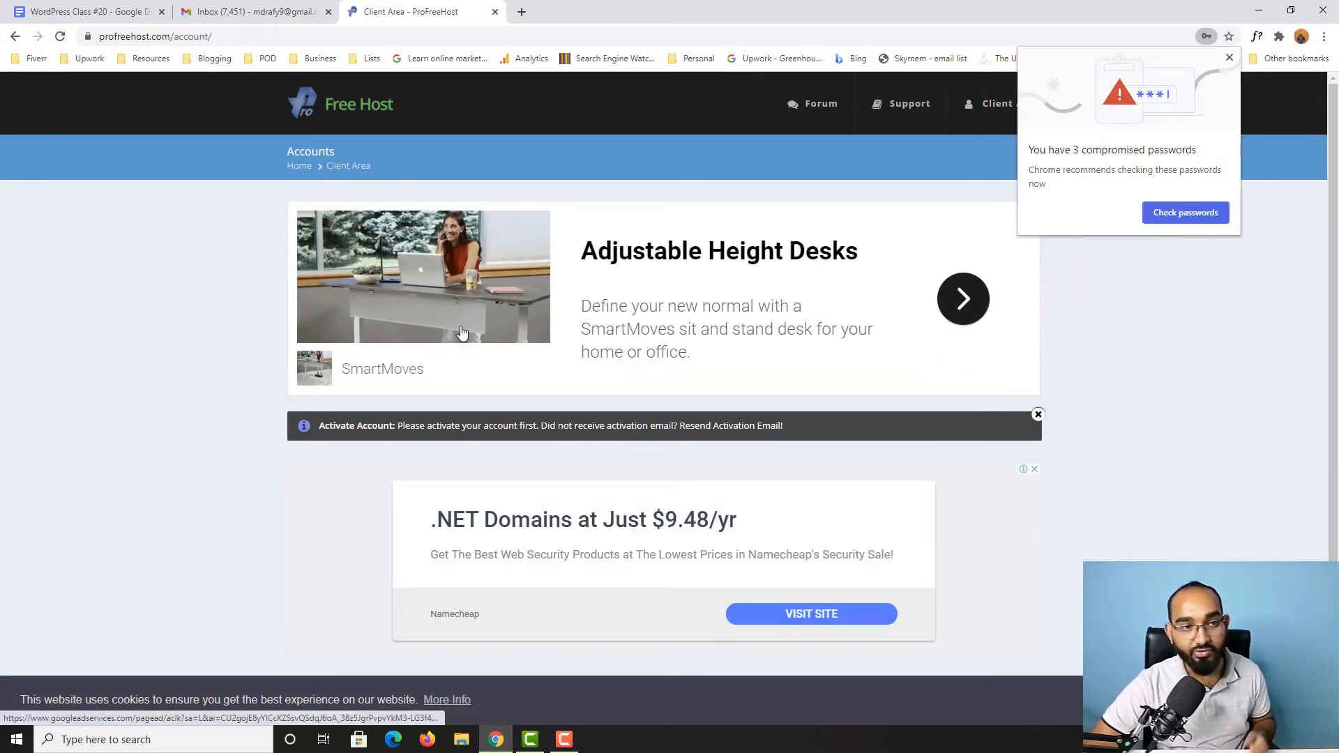
{"action": "left_click", "coordinate": [1229, 57]}
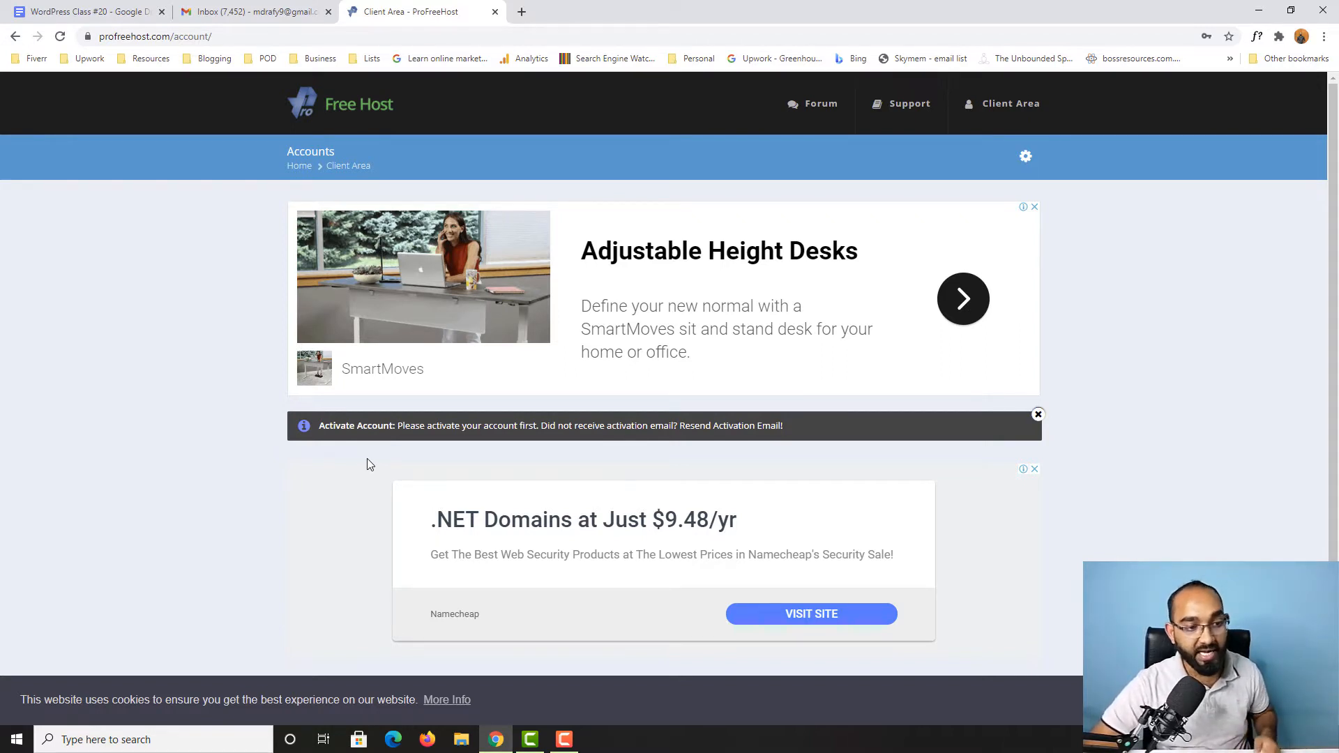
Step: Open the ProFreeHost Account Activation e-mail in Gmail and activate the account from it
{"action": "left_click", "coordinate": [252, 9]}
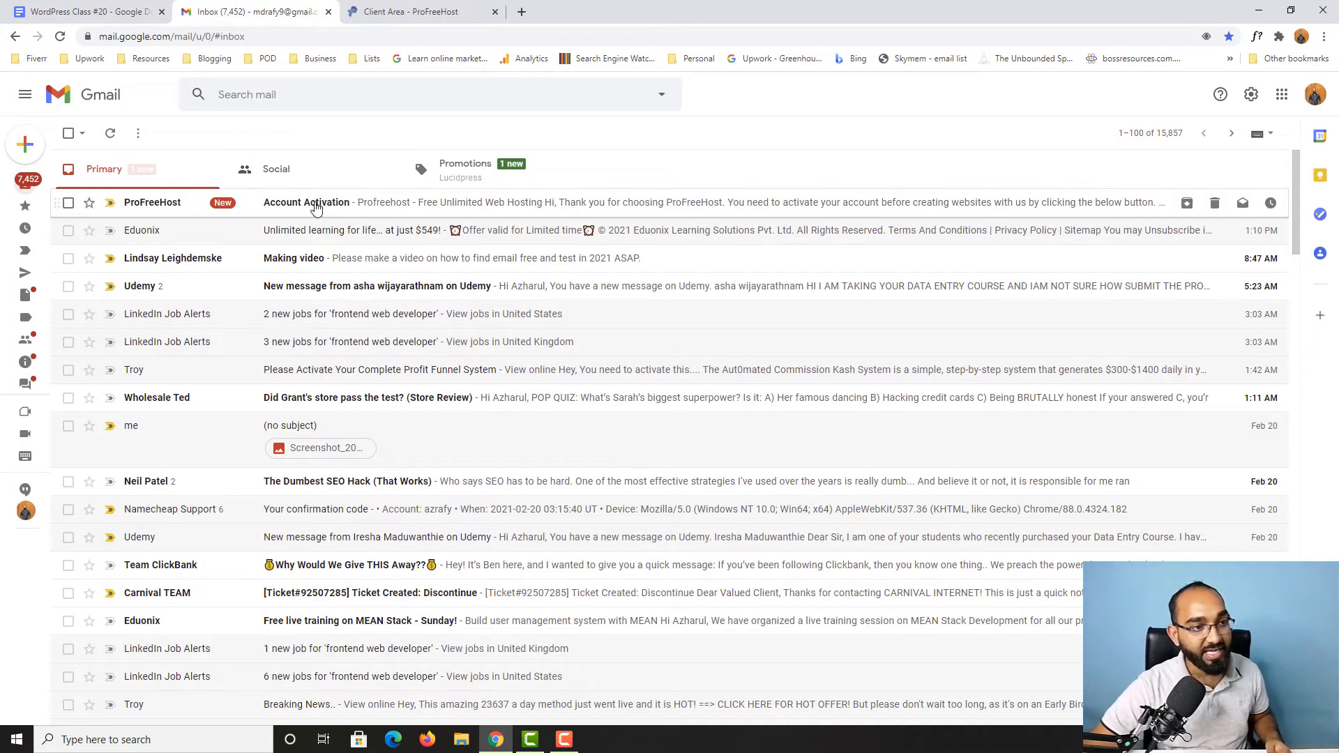
{"action": "left_click", "coordinate": [357, 207]}
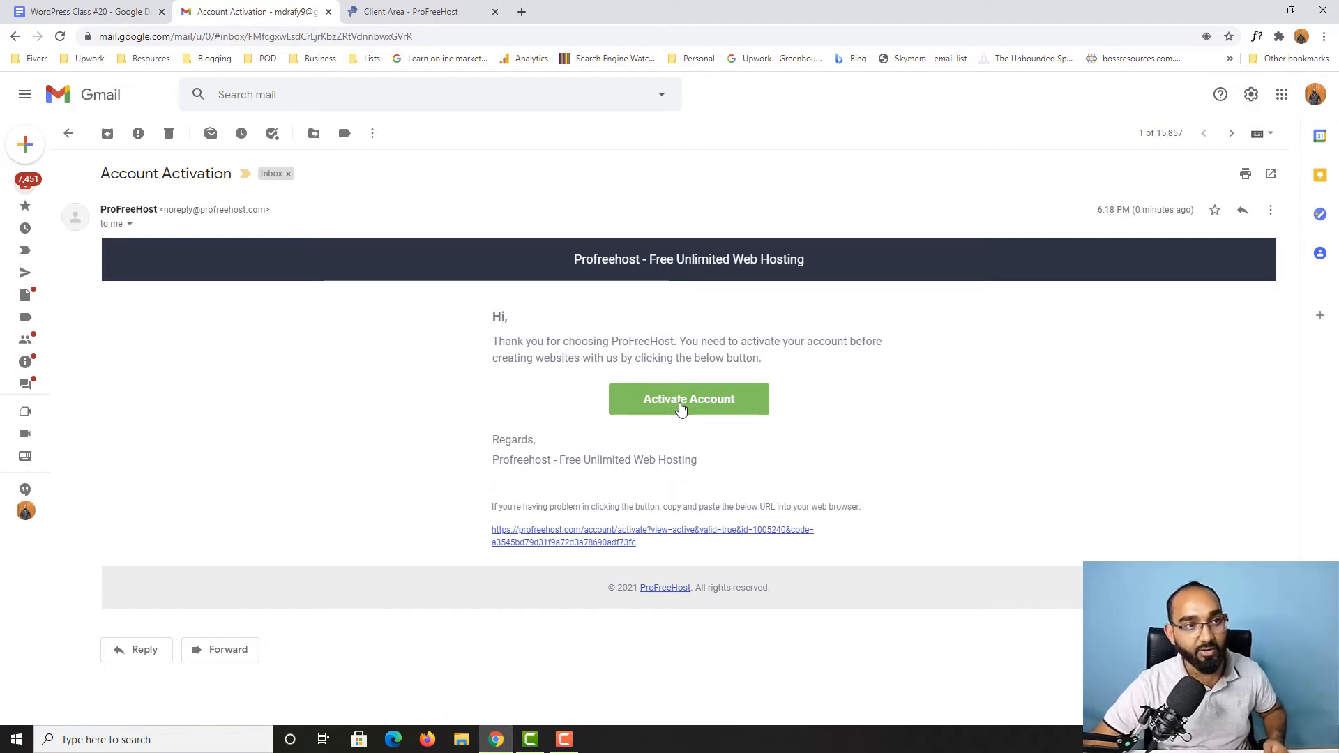
{"action": "left_click", "coordinate": [687, 408]}
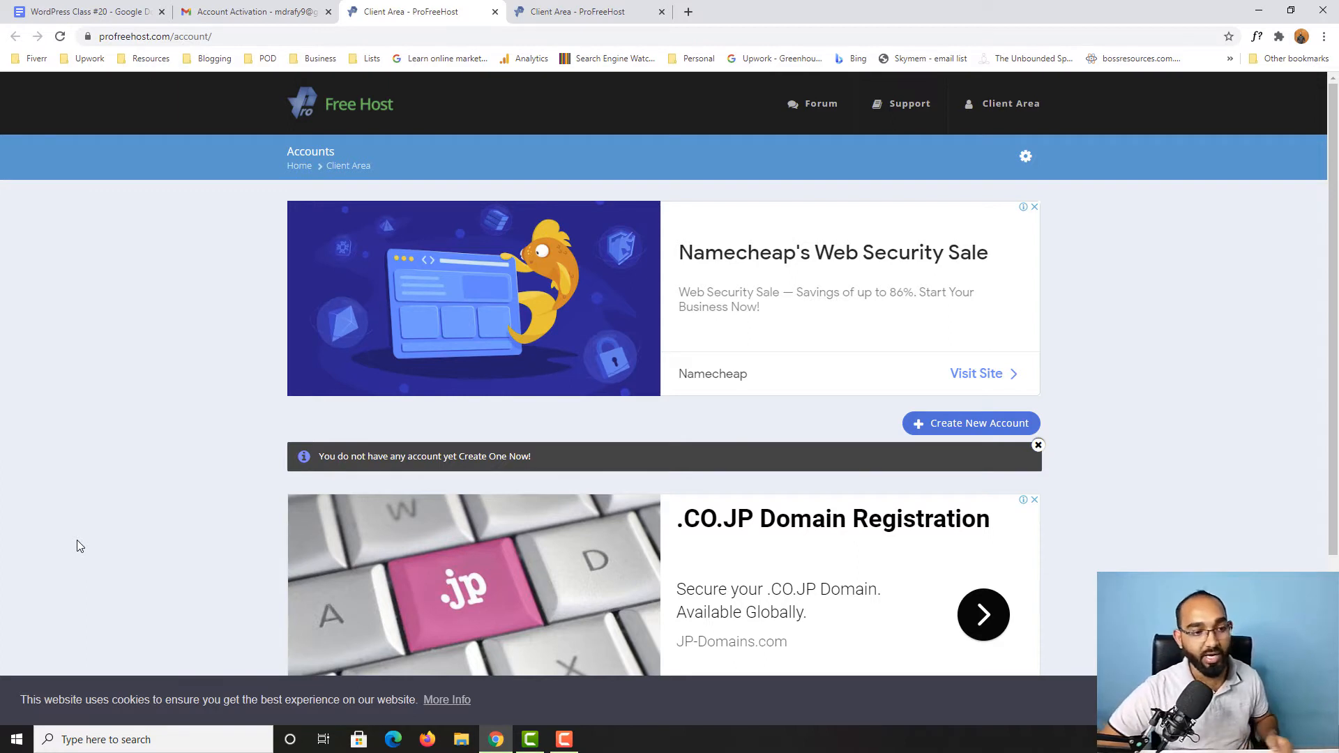
Step: Create a new website on the free unaux.com domain, using the owner's short name followed by 1 as the subdomain
{"action": "left_click", "coordinate": [981, 426]}
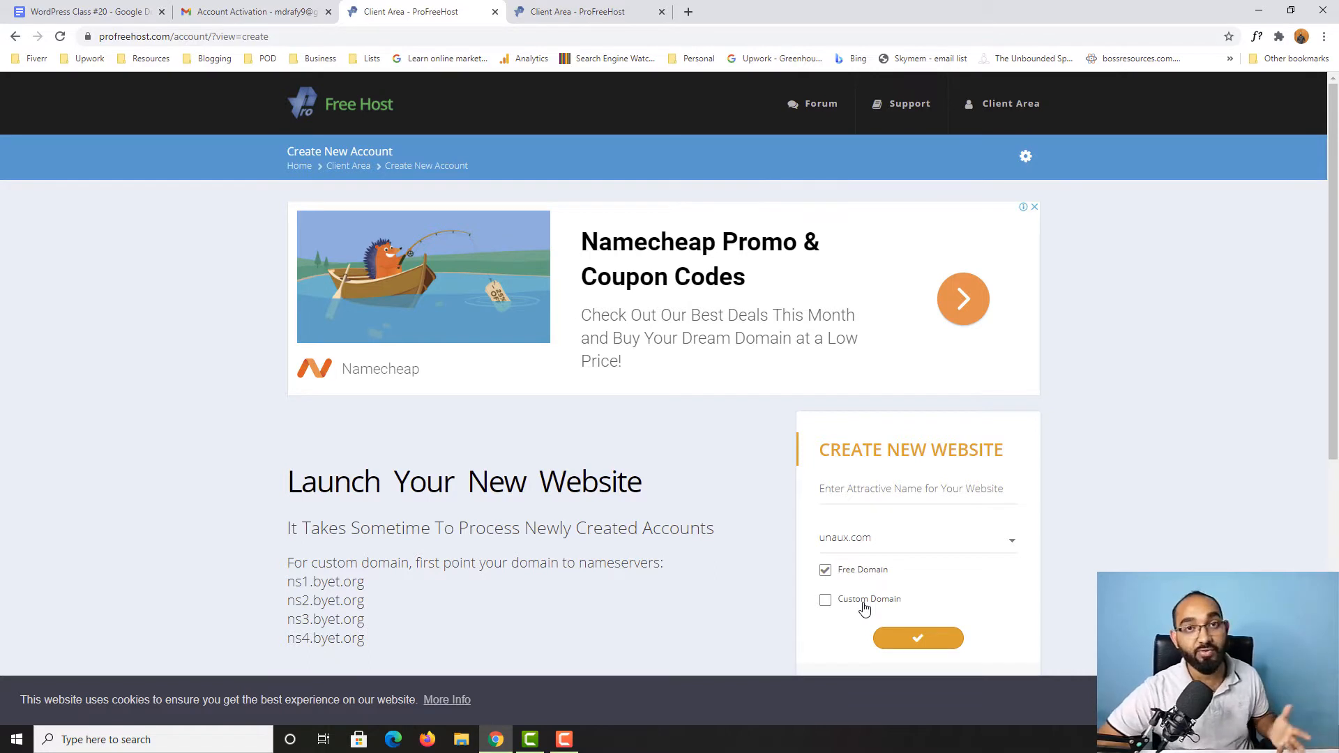
{"action": "left_click", "coordinate": [875, 541]}
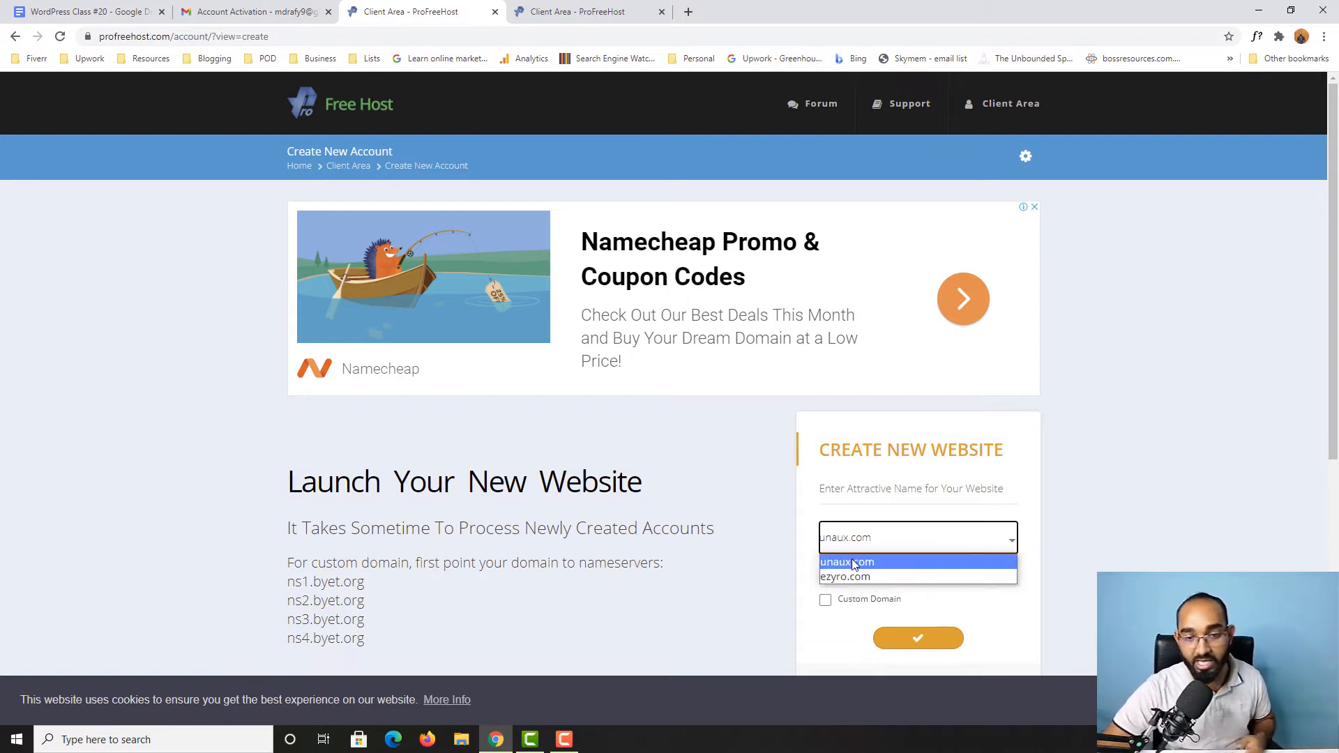
{"action": "left_click", "coordinate": [871, 565]}
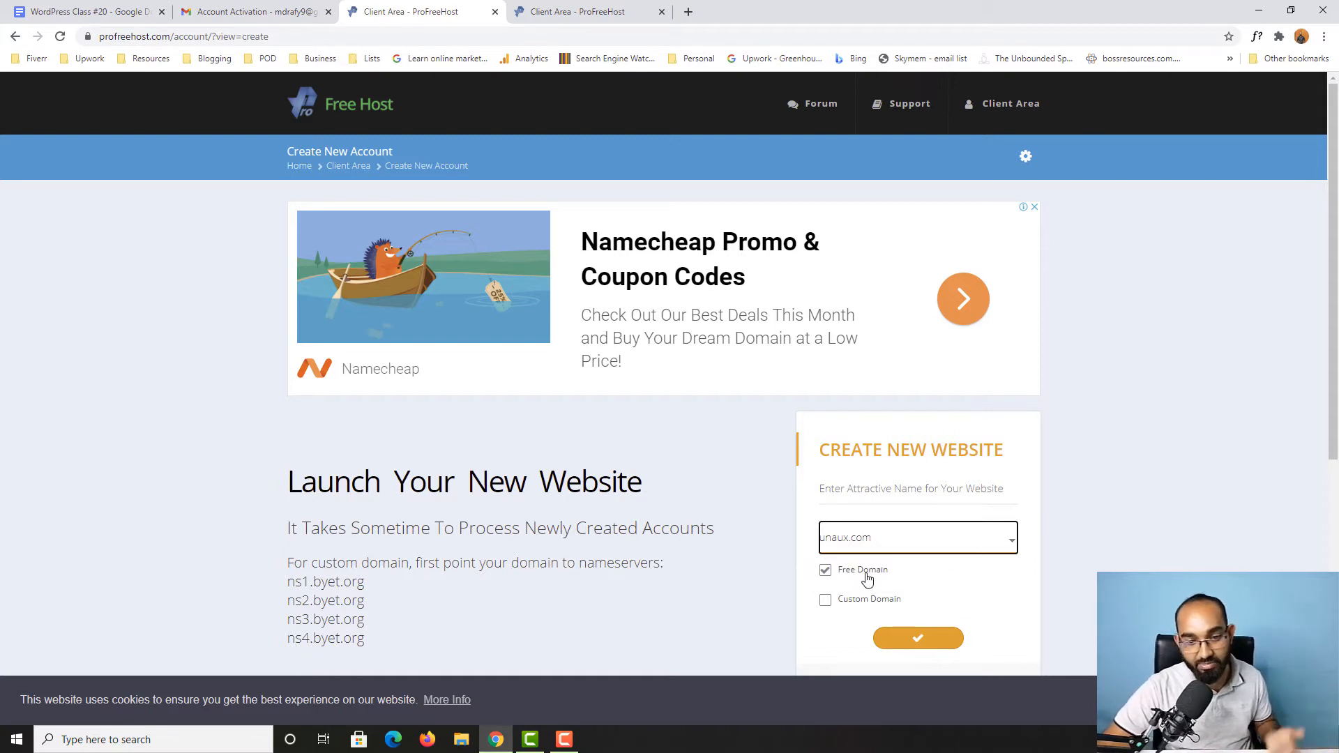
{"action": "left_click", "coordinate": [844, 494]}
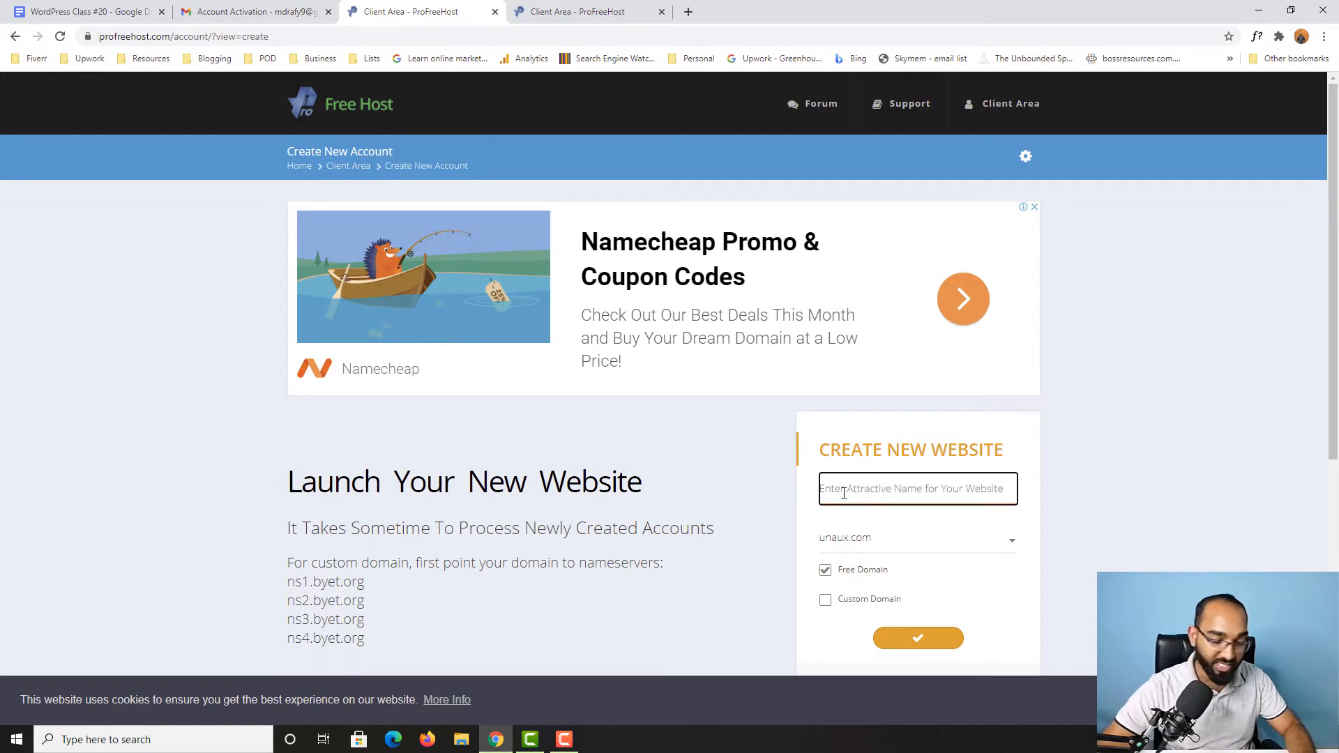
{"action": "type", "text": "raf"}
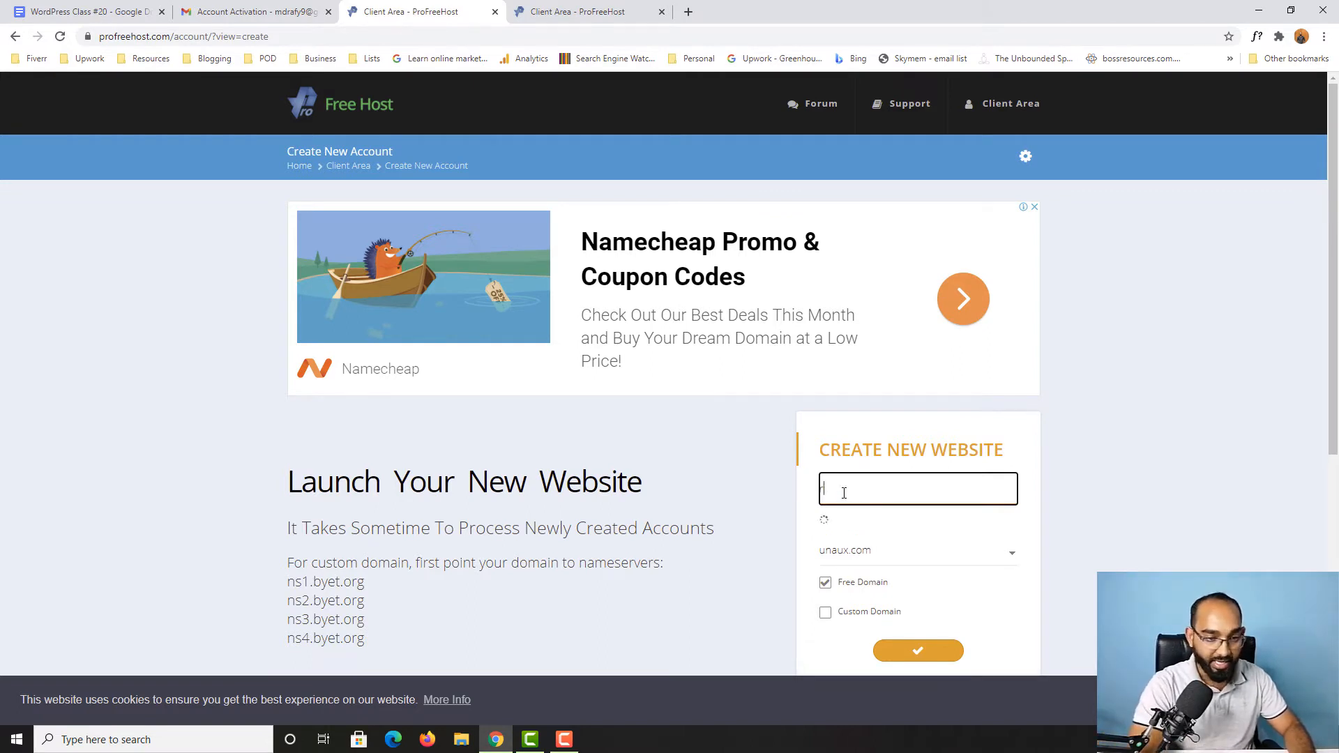
{"action": "type", "text": "rafy1"}
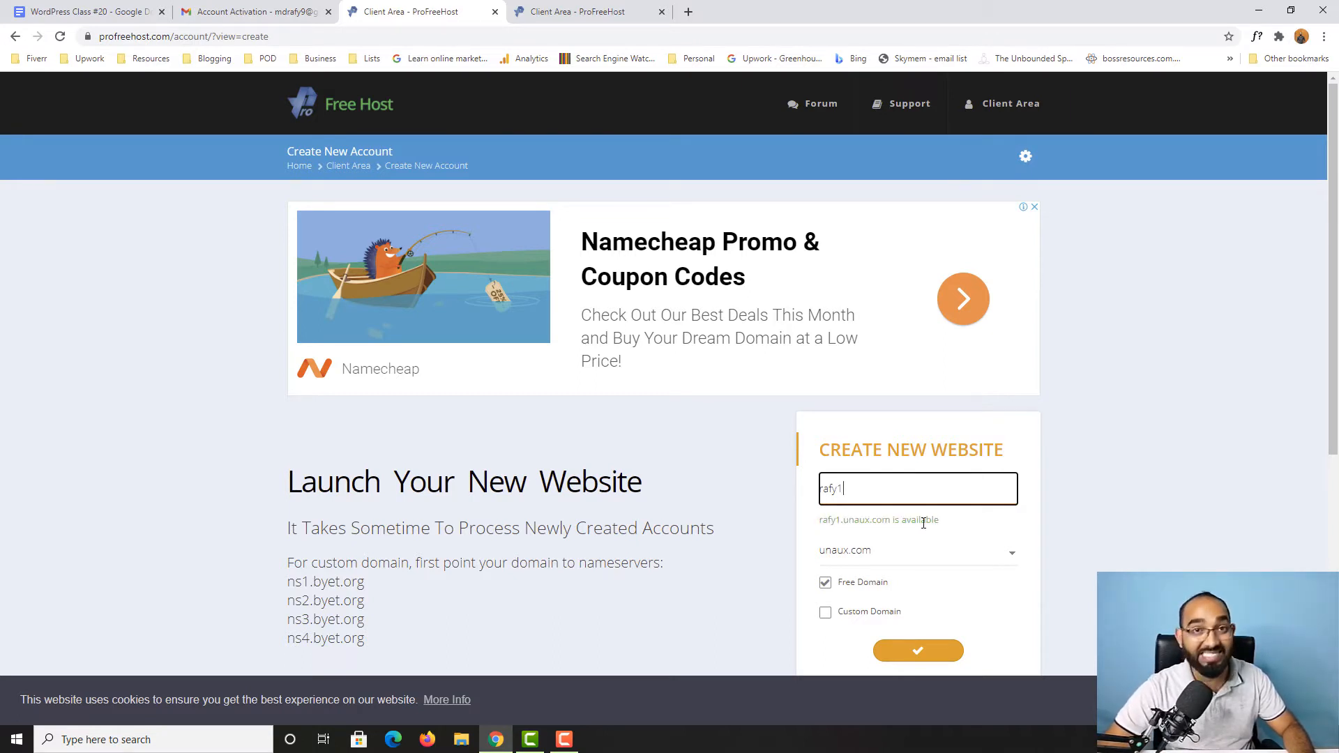
{"action": "scroll", "coordinate": [924, 523], "scroll_direction": "down", "scroll_amount": 1}
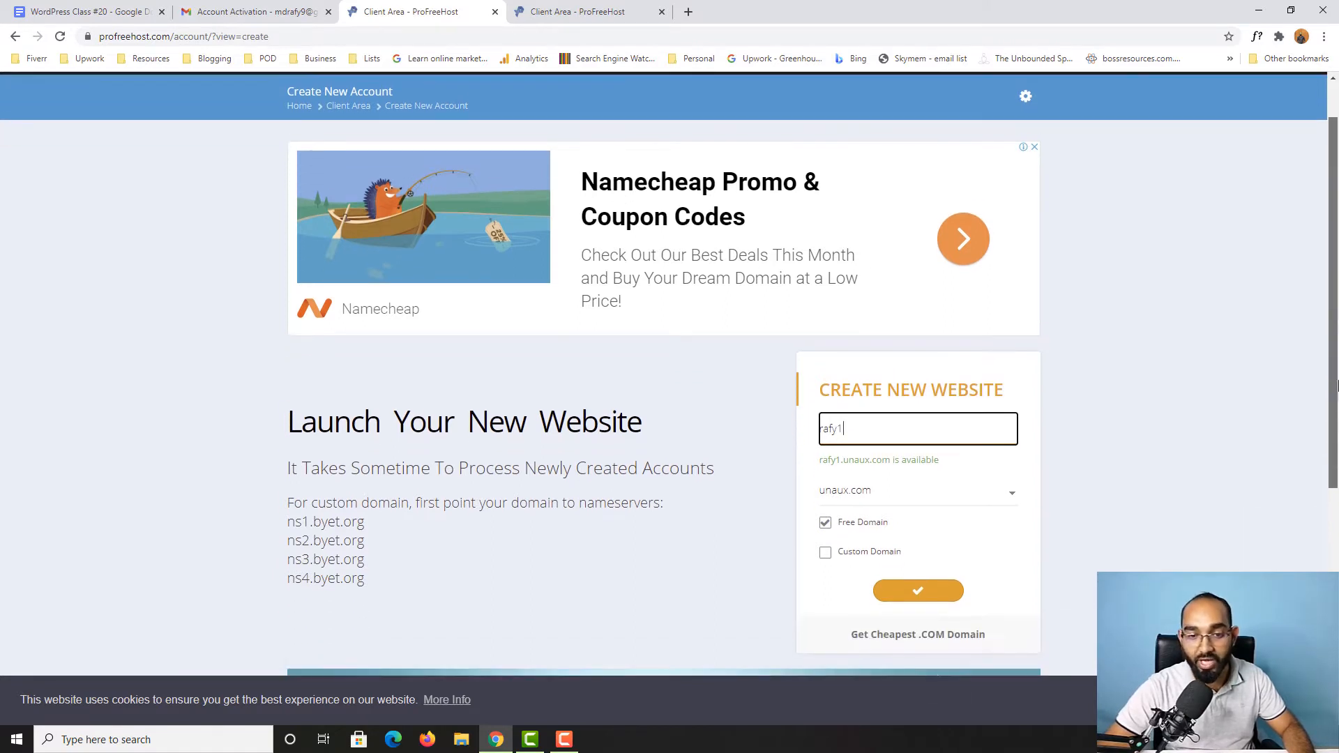
{"action": "left_click", "coordinate": [918, 586]}
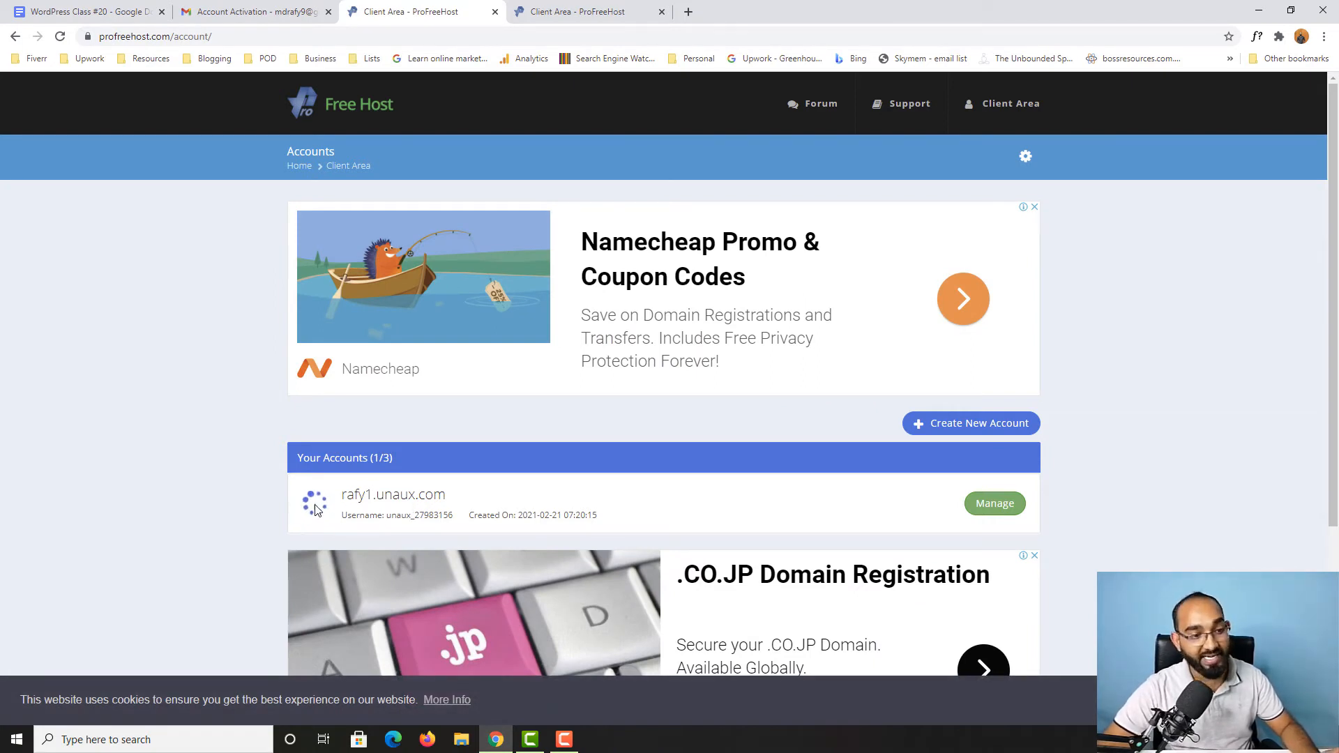
Step: Open the management page of the newly created website and check its account status in the overview
{"action": "mouse_move", "coordinate": [323, 514]}
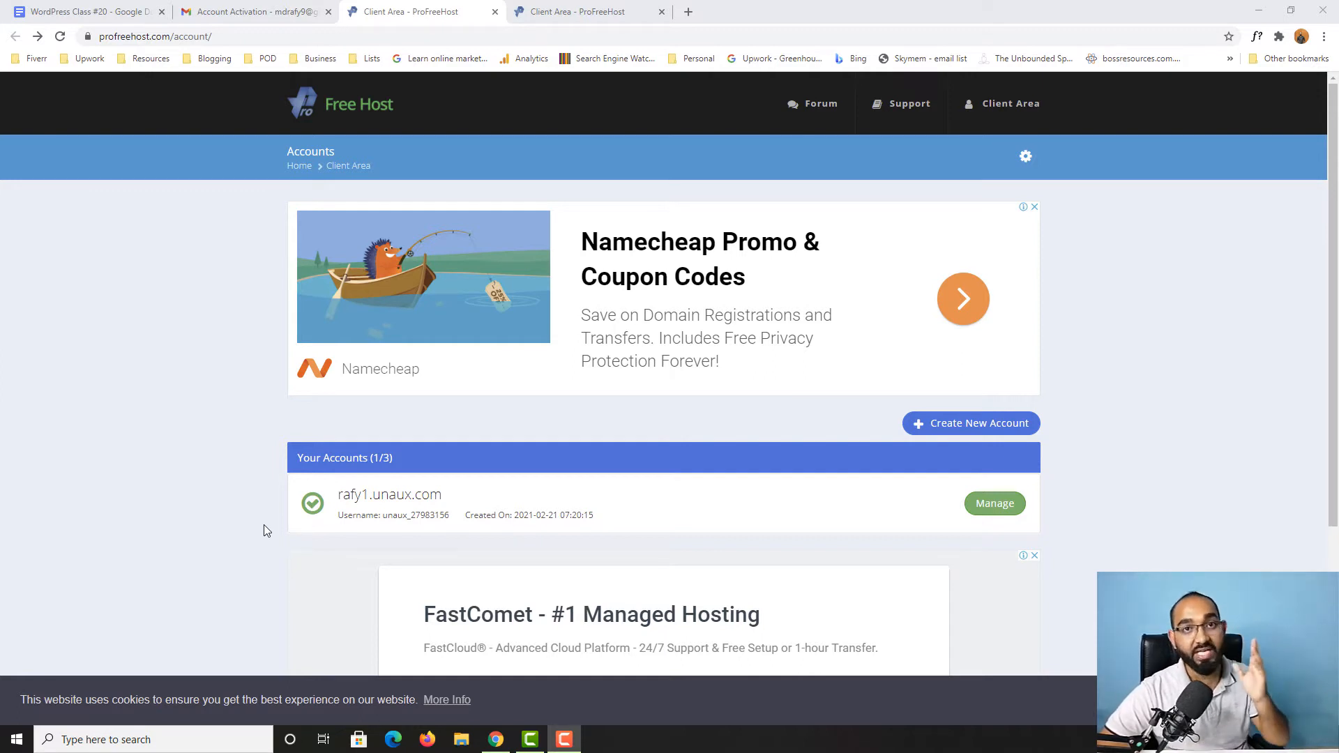
{"action": "left_click", "coordinate": [996, 513]}
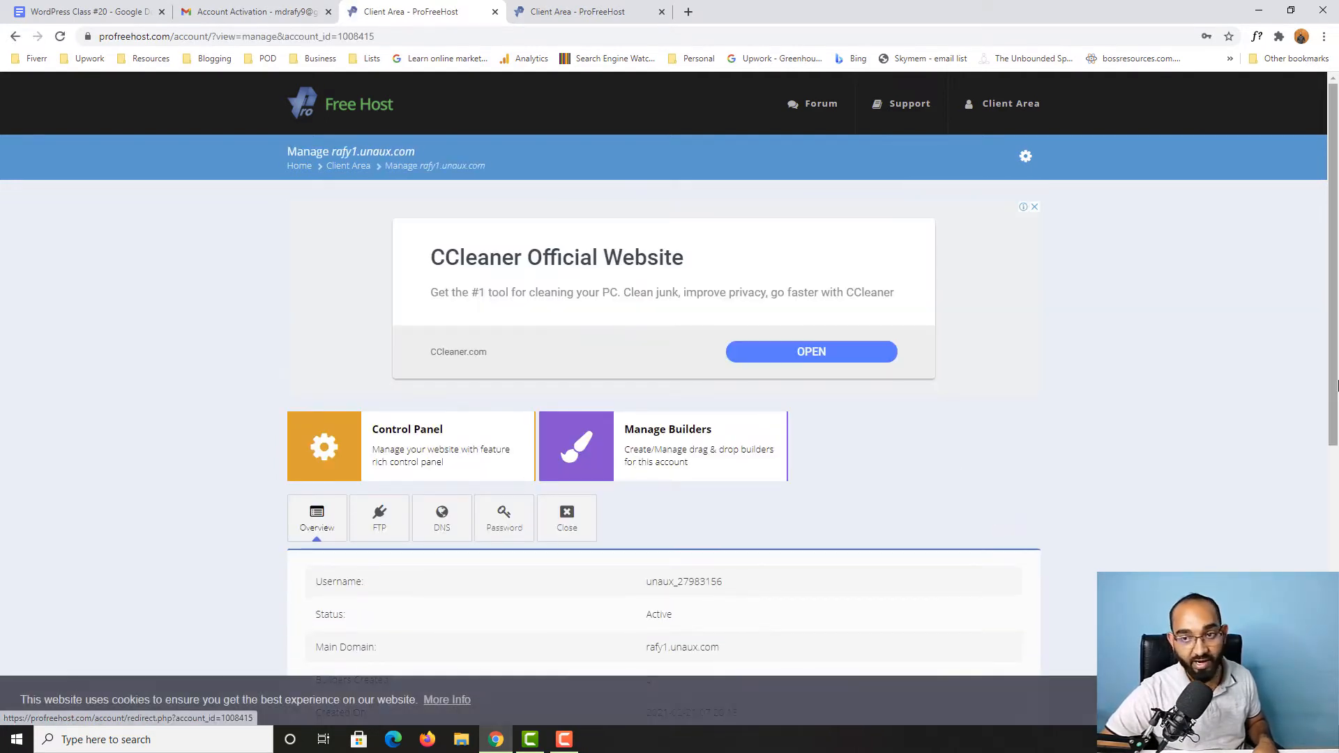
{"action": "scroll", "coordinate": [300, 422], "scroll_direction": "down", "scroll_amount": 2}
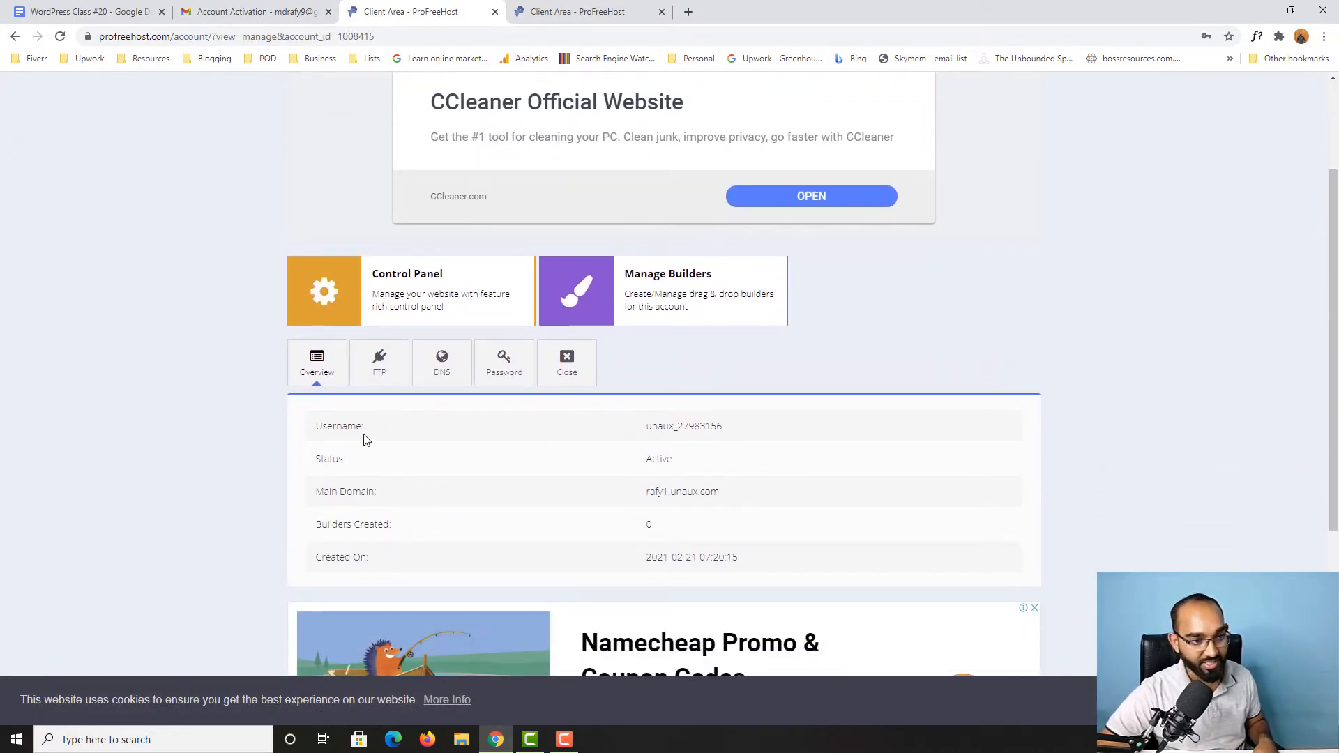
{"action": "double_click", "coordinate": [649, 460]}
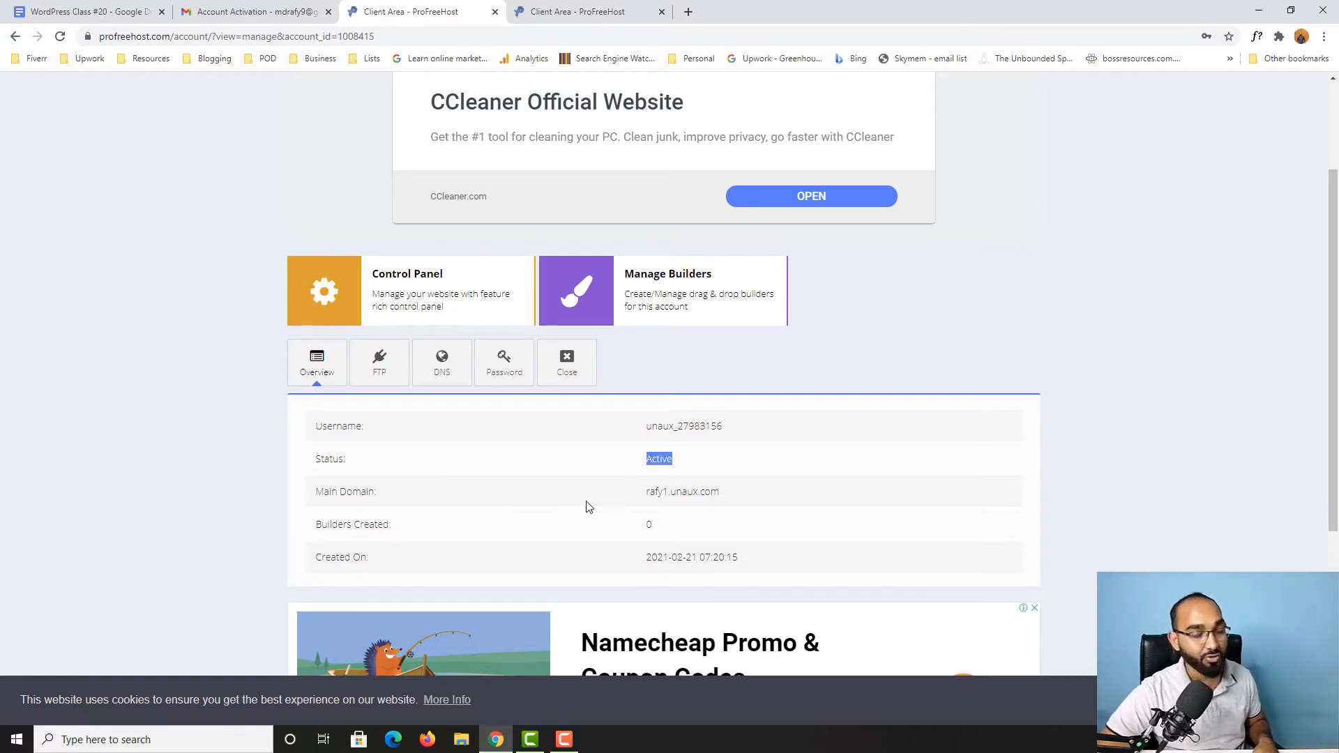
Step: Visit the website's main domain to check that it is live, and return to its management page
{"action": "left_click", "coordinate": [676, 497]}
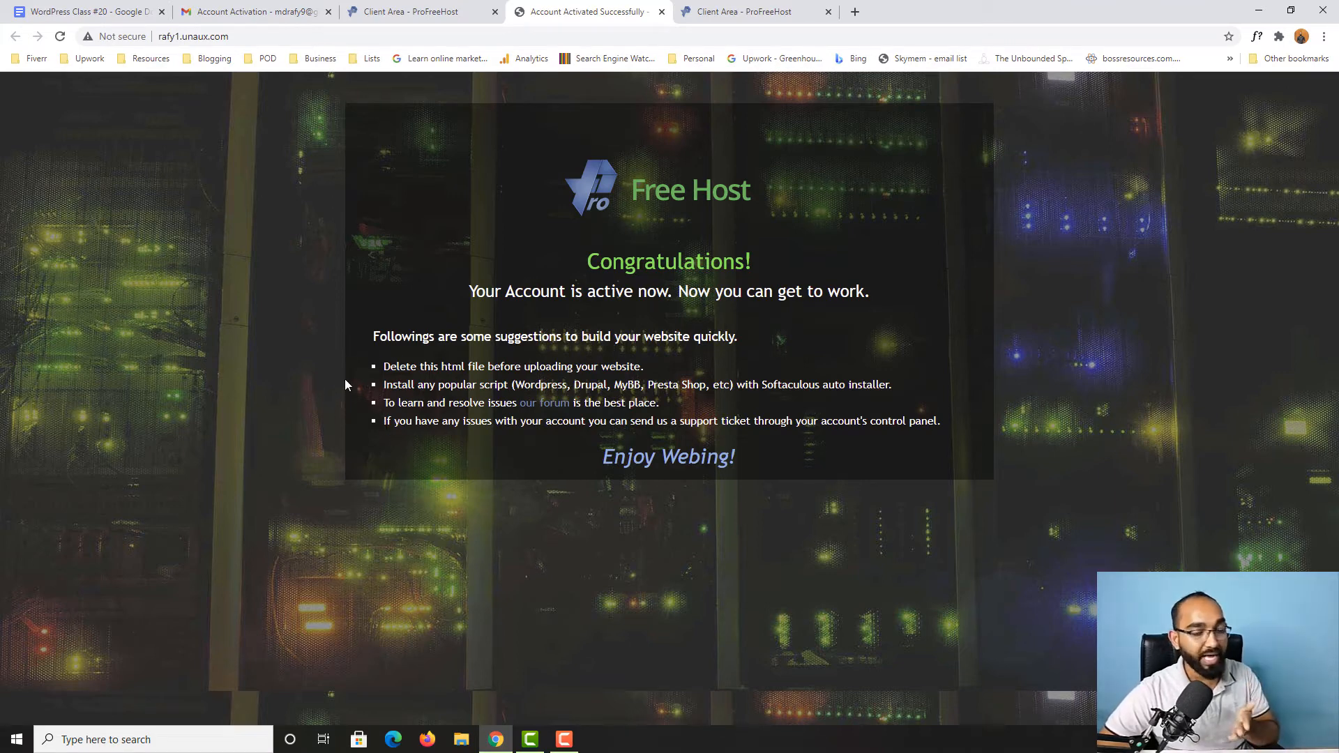
{"action": "left_click", "coordinate": [423, 9]}
{"action": "scroll", "coordinate": [2, 355], "scroll_direction": "up", "scroll_amount": 2}
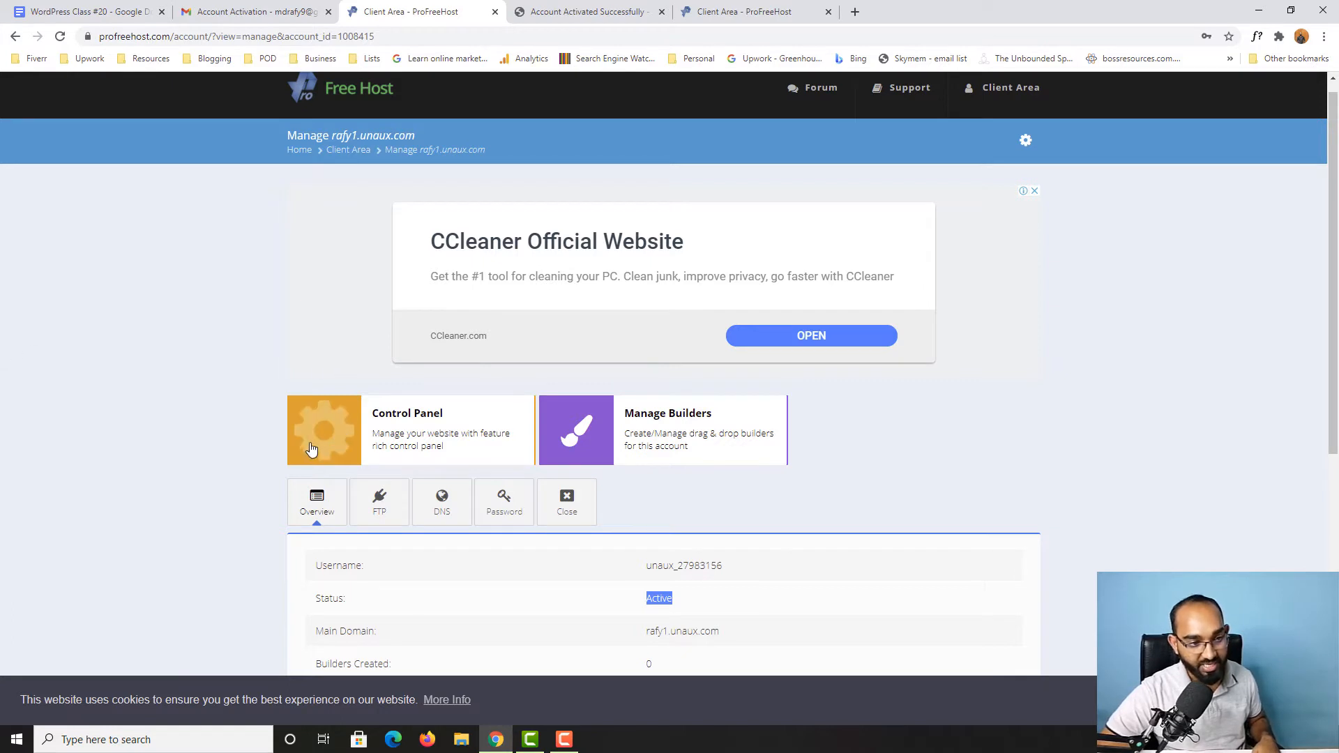
Step: Open the website's control panel, proceeding past the certificate warning and form resubmission, and approve receiving service e-mails
{"action": "left_click", "coordinate": [409, 418]}
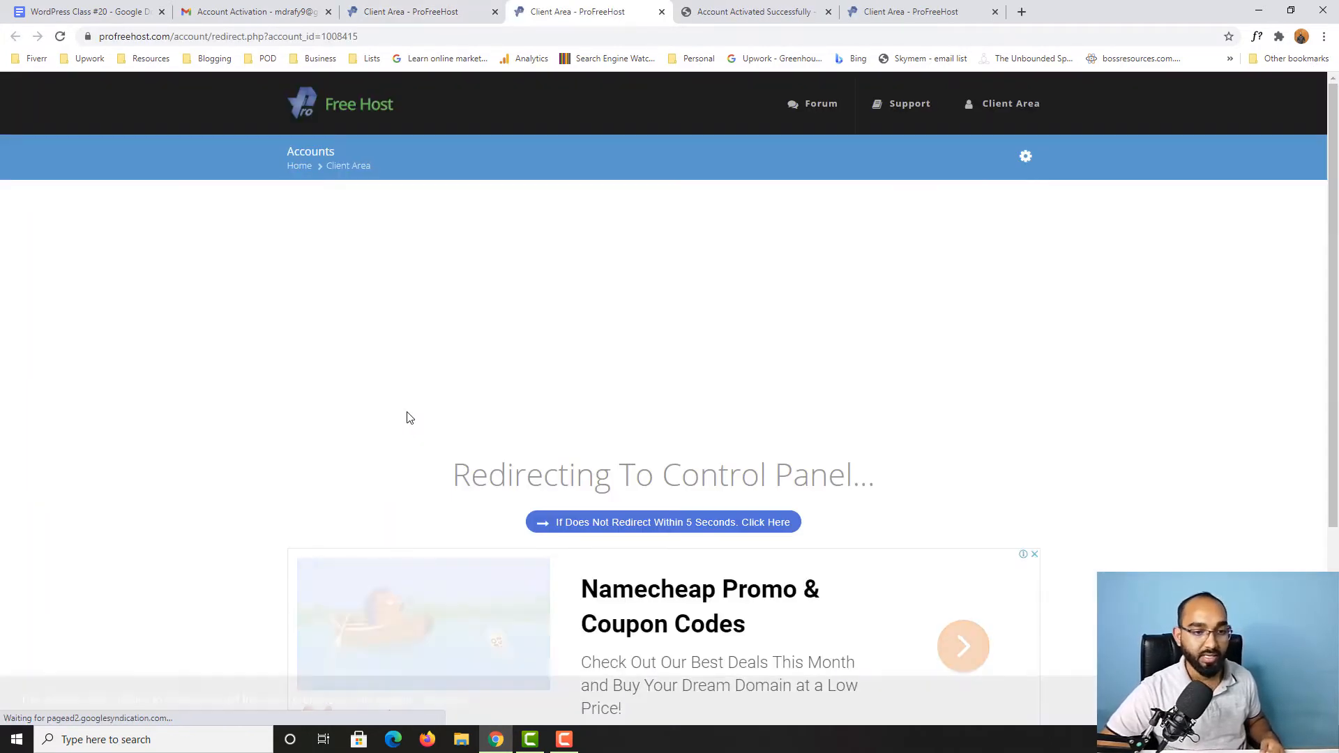
{"action": "scroll", "coordinate": [406, 417], "scroll_direction": "down", "scroll_amount": 1}
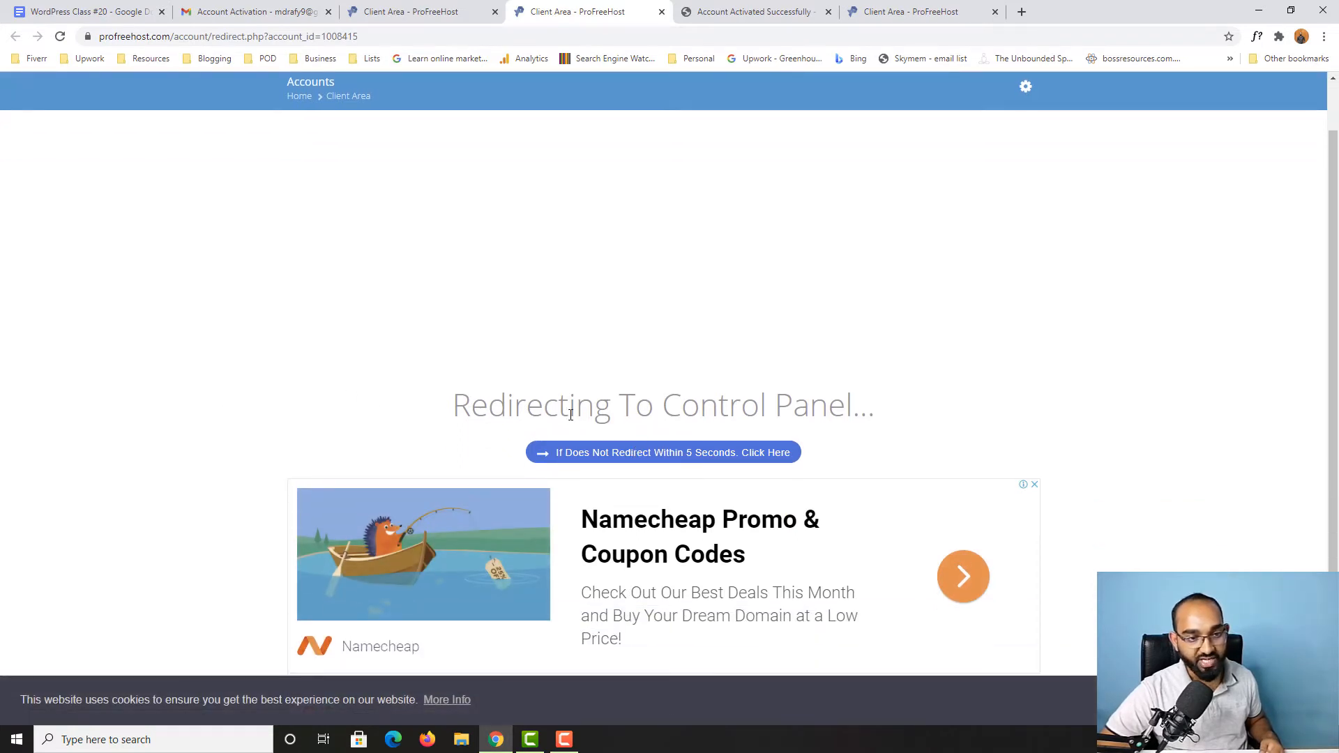
{"action": "scroll", "coordinate": [458, 436], "scroll_direction": "up", "scroll_amount": 1}
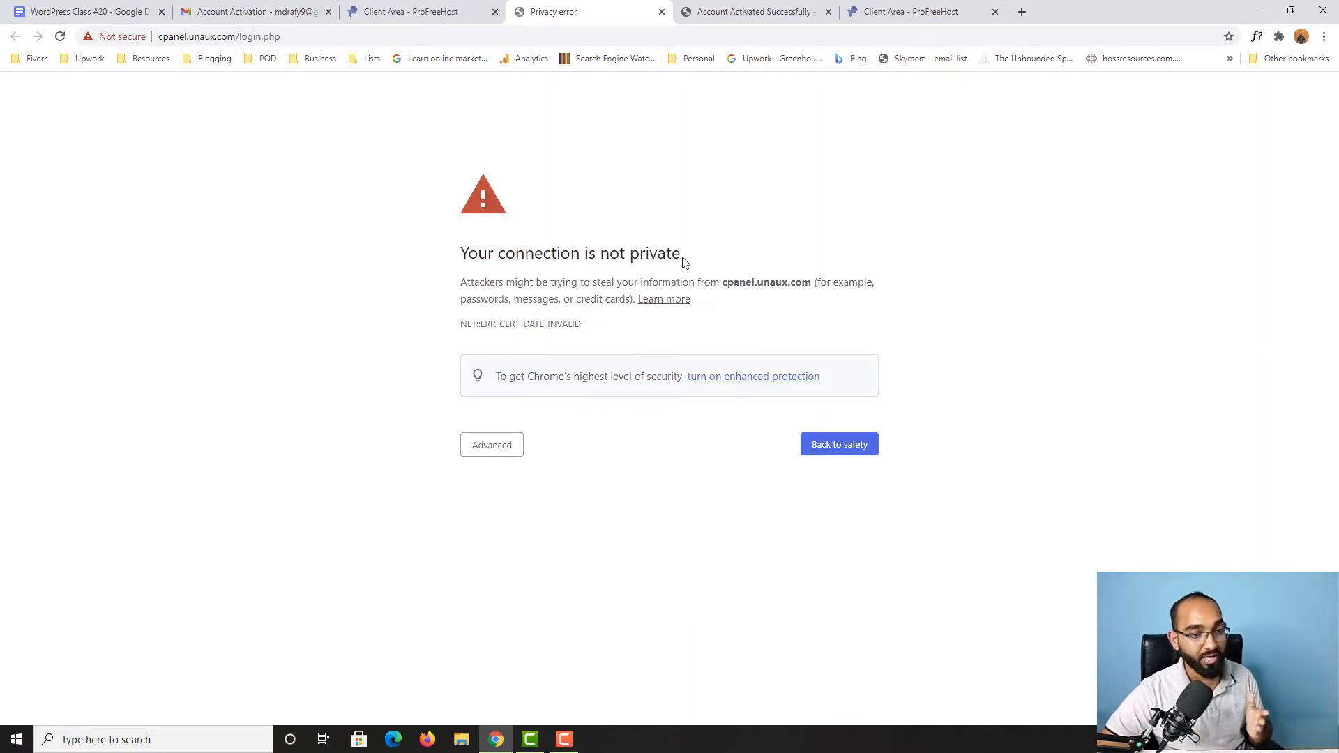
{"action": "left_click", "coordinate": [500, 454]}
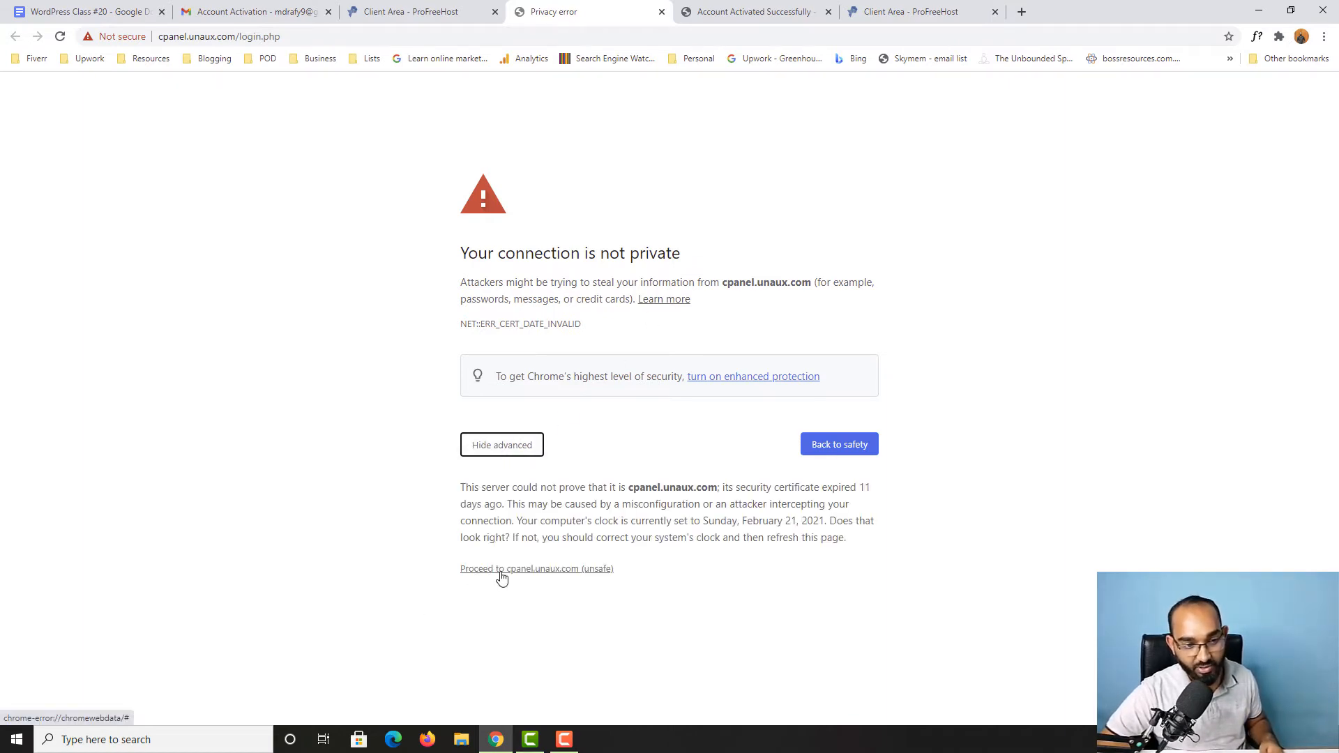
{"action": "left_click", "coordinate": [557, 570]}
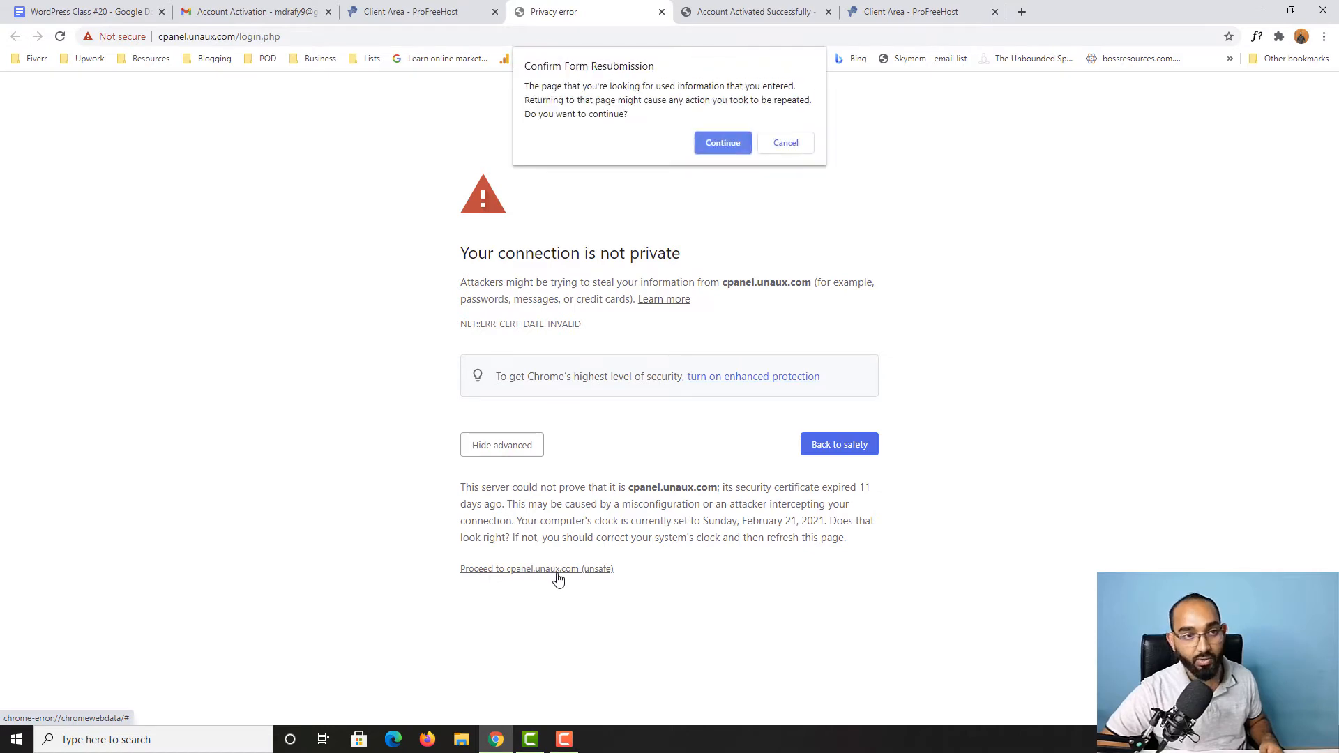
{"action": "left_click", "coordinate": [723, 140]}
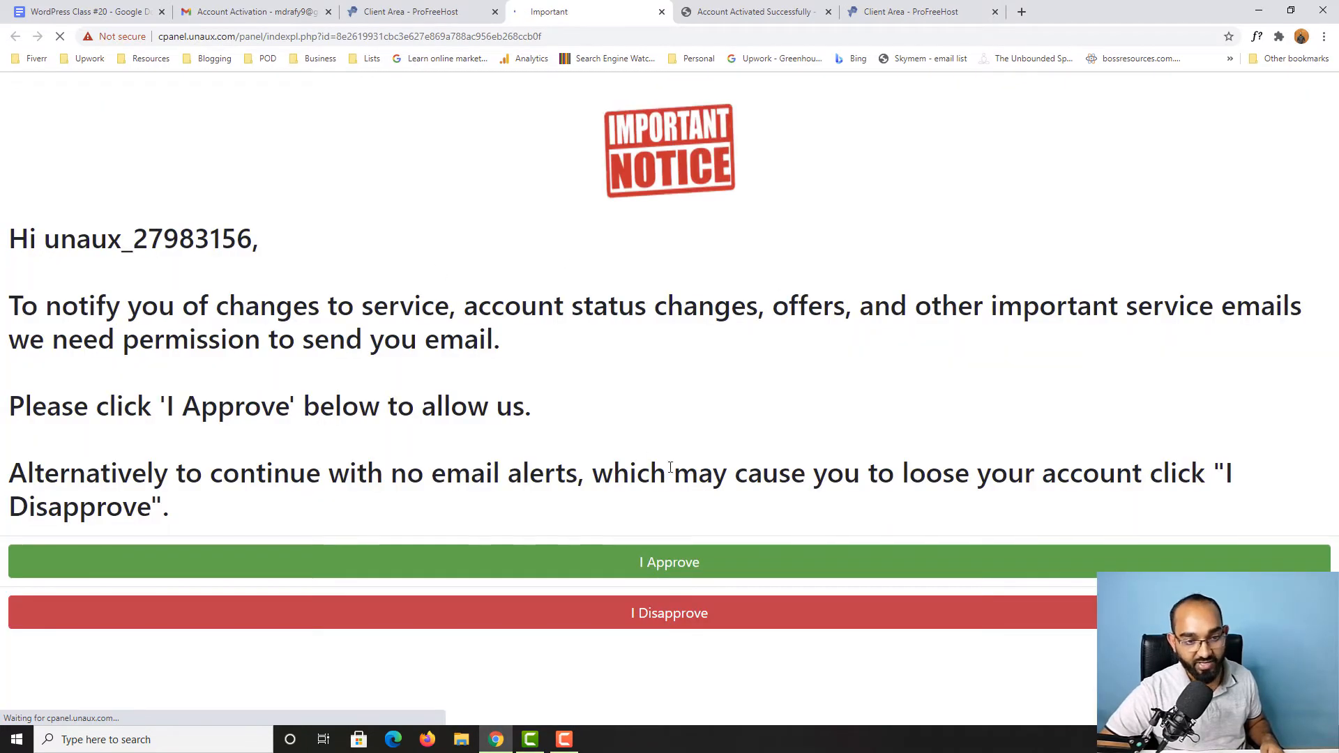
{"action": "left_click", "coordinate": [708, 560]}
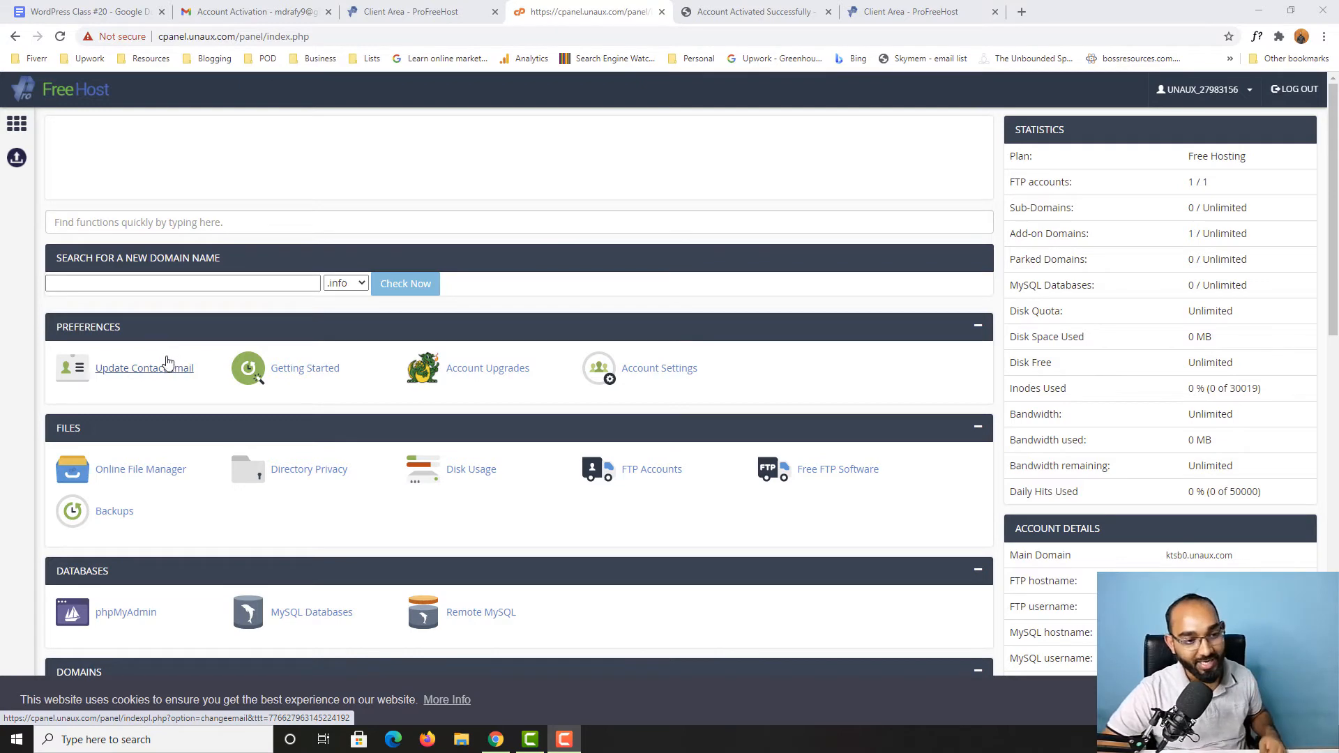
Step: Review the control panel's sections, from Preferences, Files and Databases down to Software, Advanced and Support
{"action": "scroll", "coordinate": [418, 409], "scroll_direction": "down", "scroll_amount": 2}
{"action": "scroll", "coordinate": [314, 419], "scroll_direction": "up", "scroll_amount": 2}
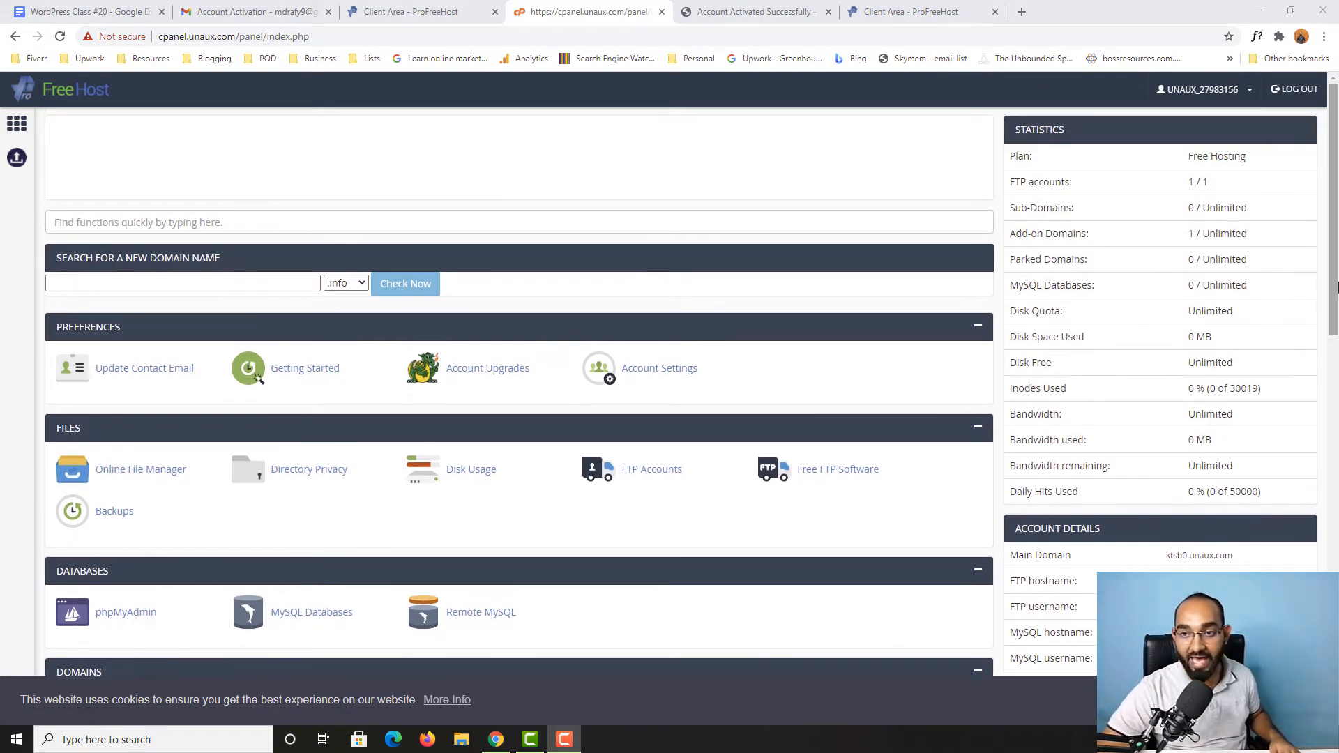
{"action": "scroll", "coordinate": [122, 415], "scroll_direction": "down", "scroll_amount": 1}
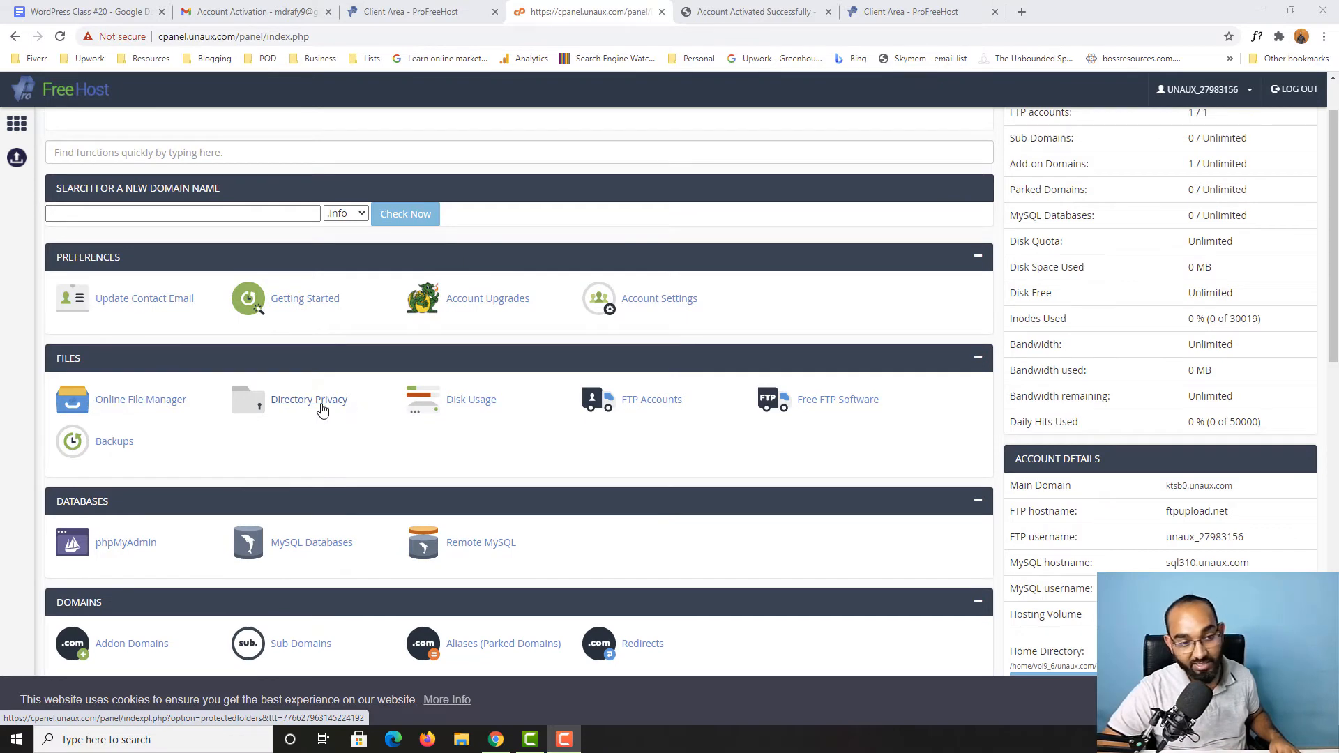
{"action": "scroll", "coordinate": [323, 410], "scroll_direction": "down", "scroll_amount": 3}
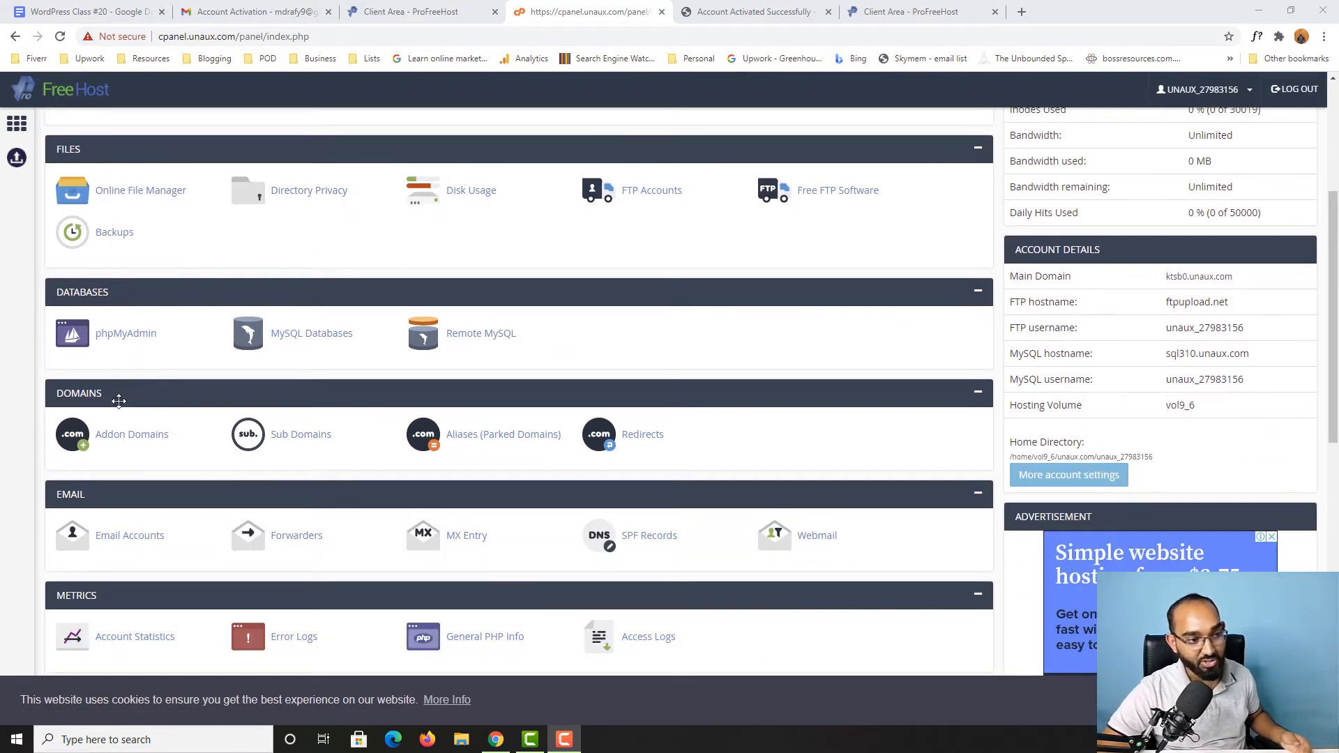
{"action": "scroll", "coordinate": [118, 401], "scroll_direction": "down", "scroll_amount": 2}
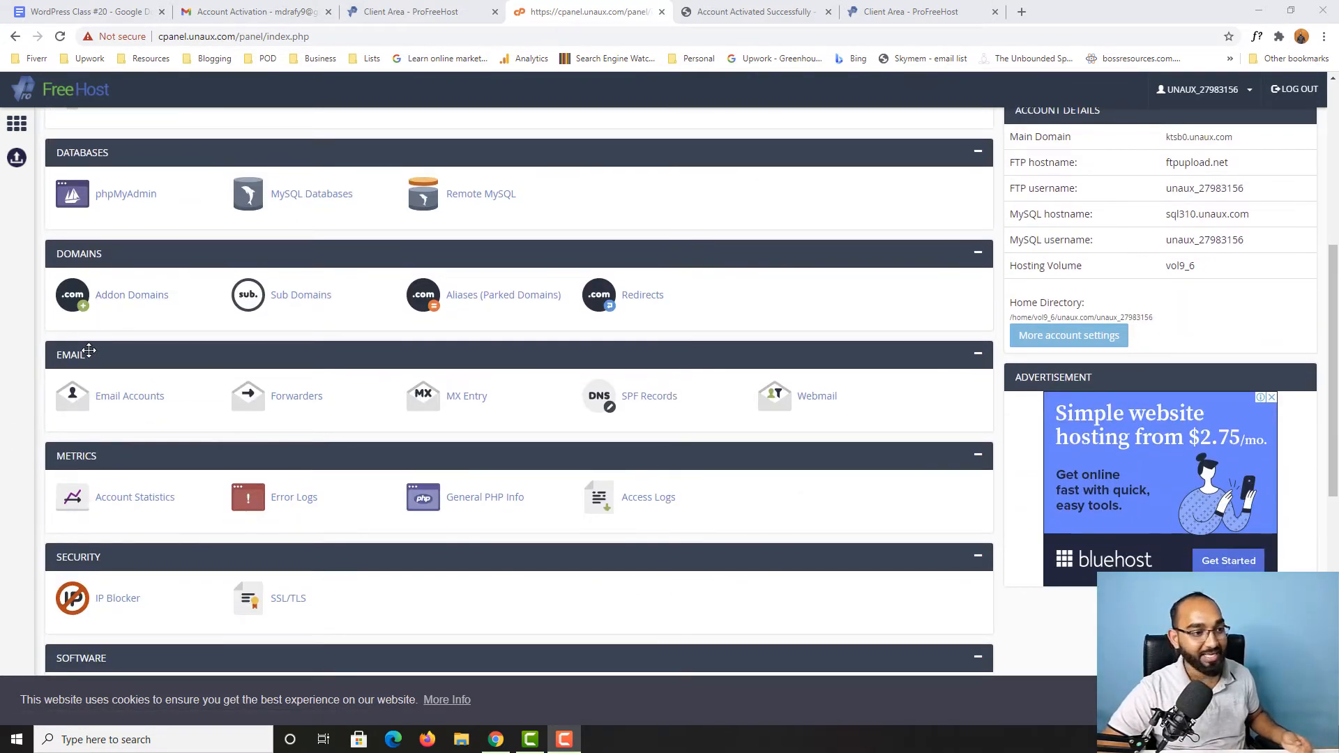
{"action": "scroll", "coordinate": [89, 350], "scroll_direction": "down", "scroll_amount": 3}
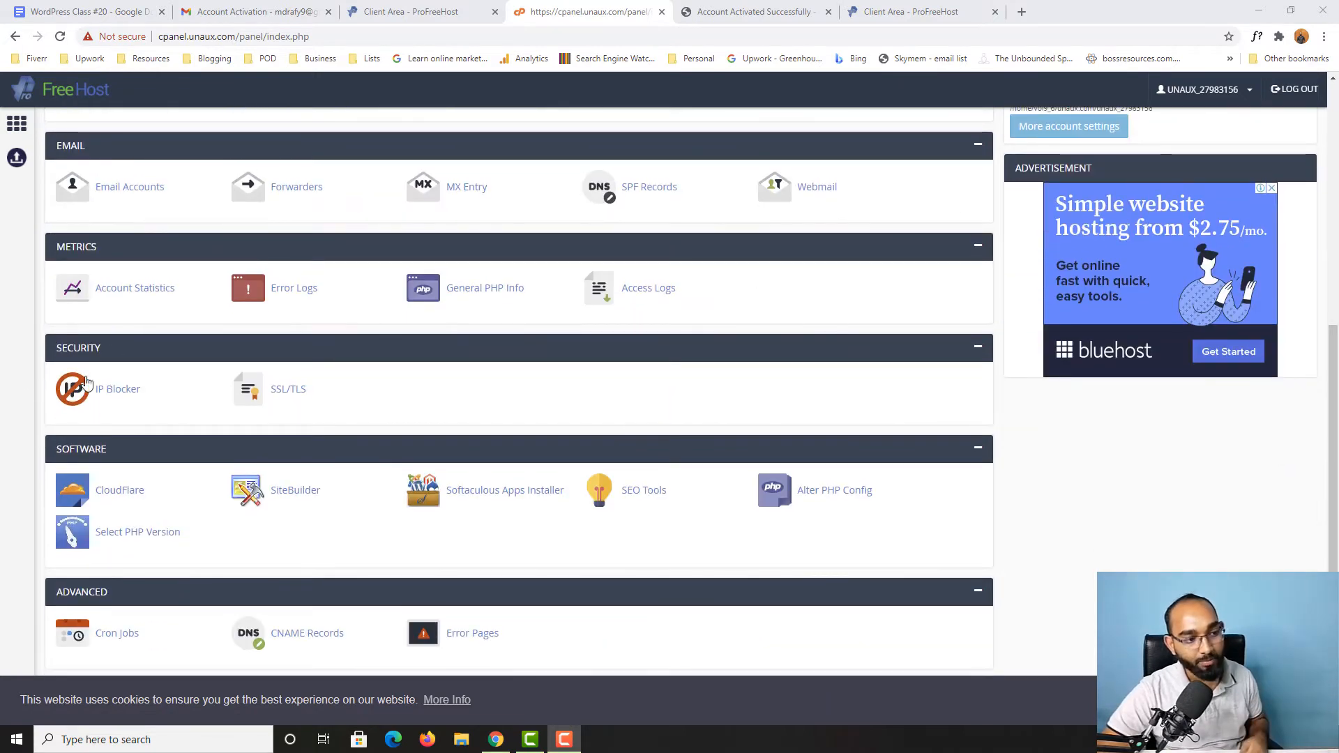
{"action": "scroll", "coordinate": [235, 493], "scroll_direction": "down", "scroll_amount": 2}
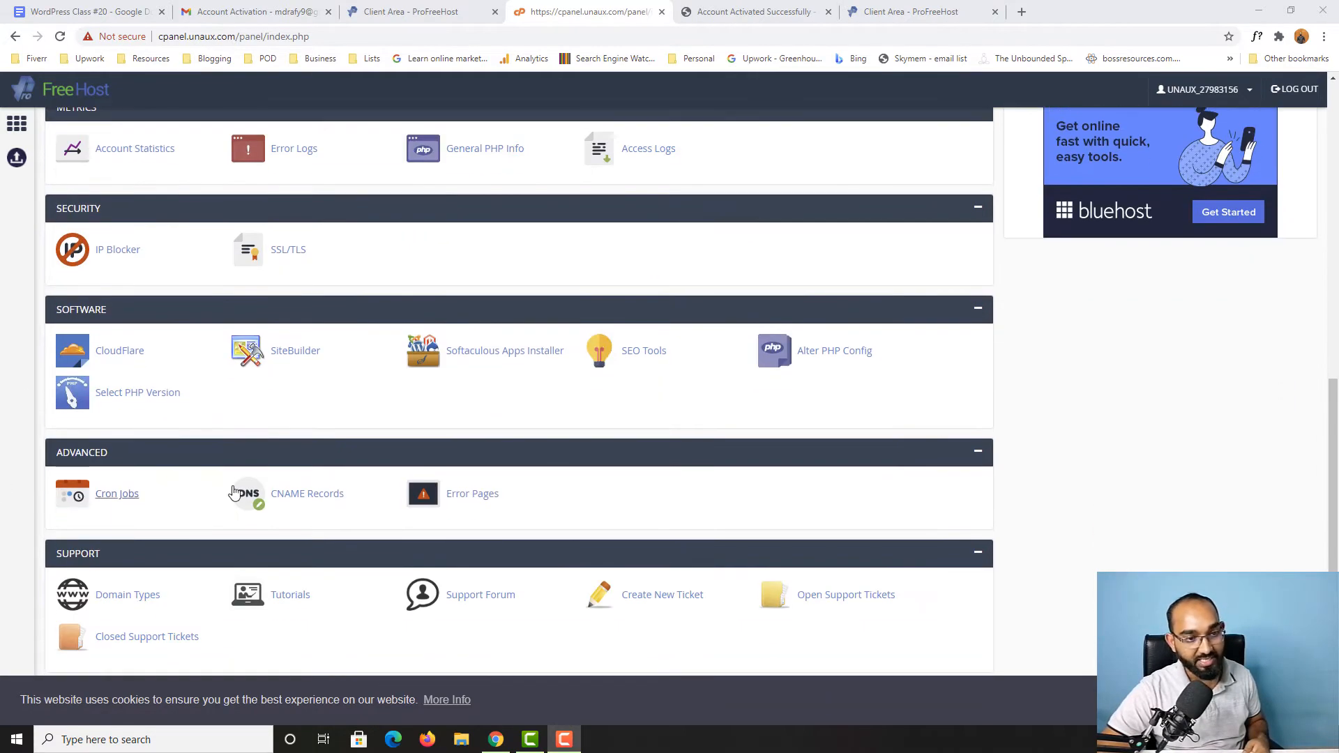
{"action": "scroll", "coordinate": [583, 454], "scroll_direction": "up", "scroll_amount": 8}
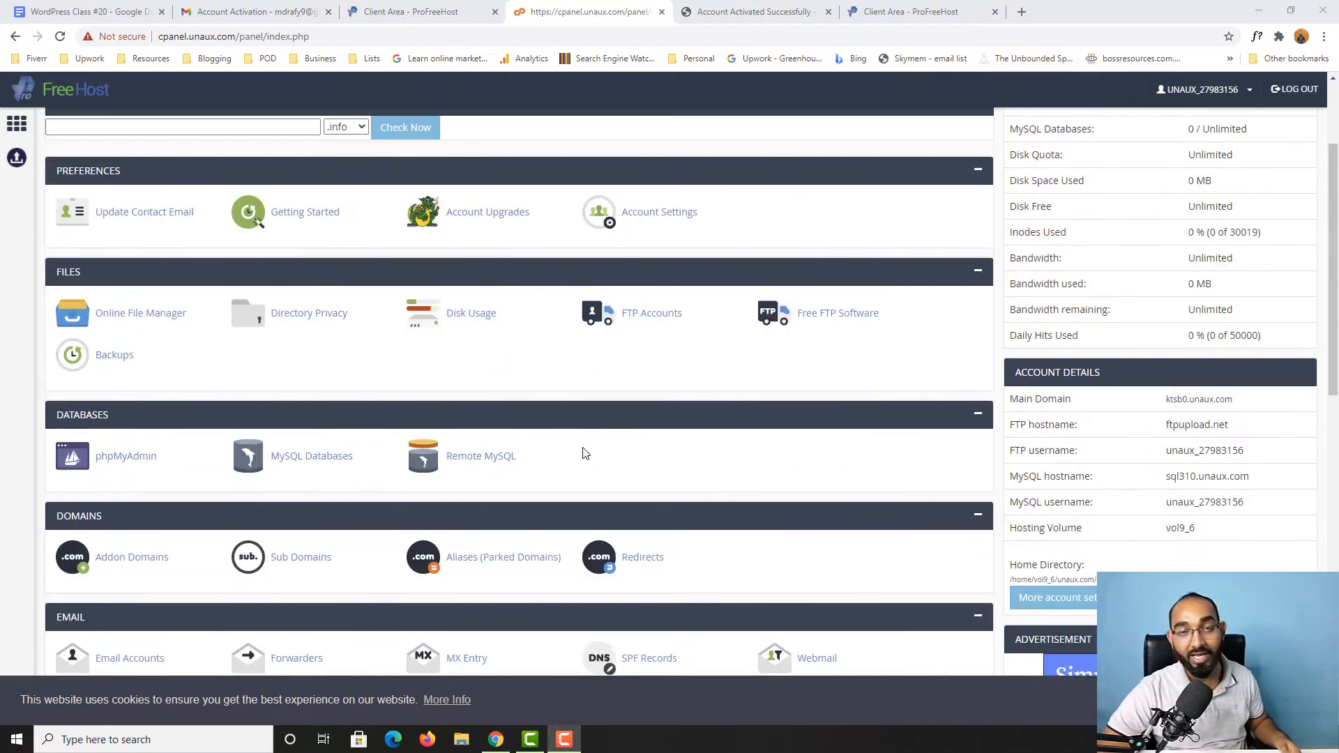
{"action": "scroll", "coordinate": [585, 454], "scroll_direction": "up", "scroll_amount": 2}
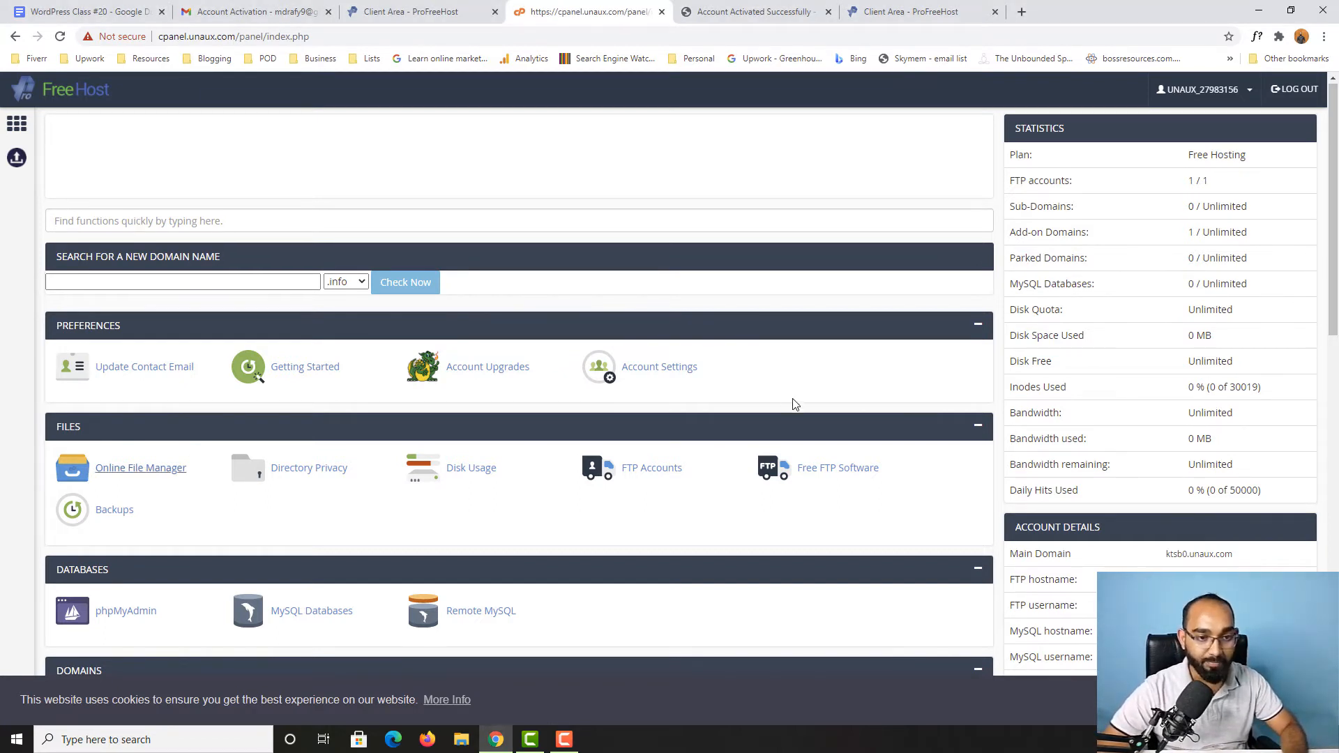
Step: Open the Softaculous Apps Installer from the control panel's Software section
{"action": "scroll", "coordinate": [796, 403], "scroll_direction": "down", "scroll_amount": 2}
{"action": "scroll", "coordinate": [795, 403], "scroll_direction": "down", "scroll_amount": 8}
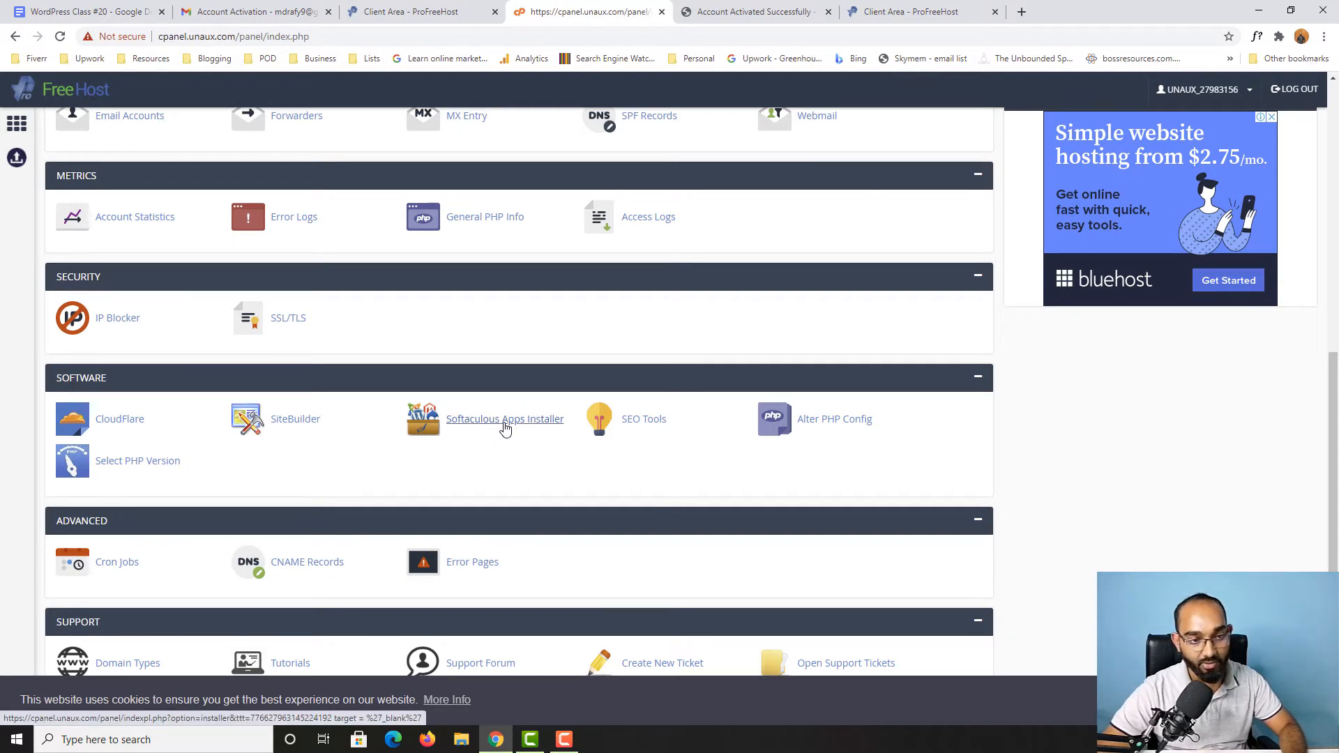
{"action": "left_click", "coordinate": [479, 428]}
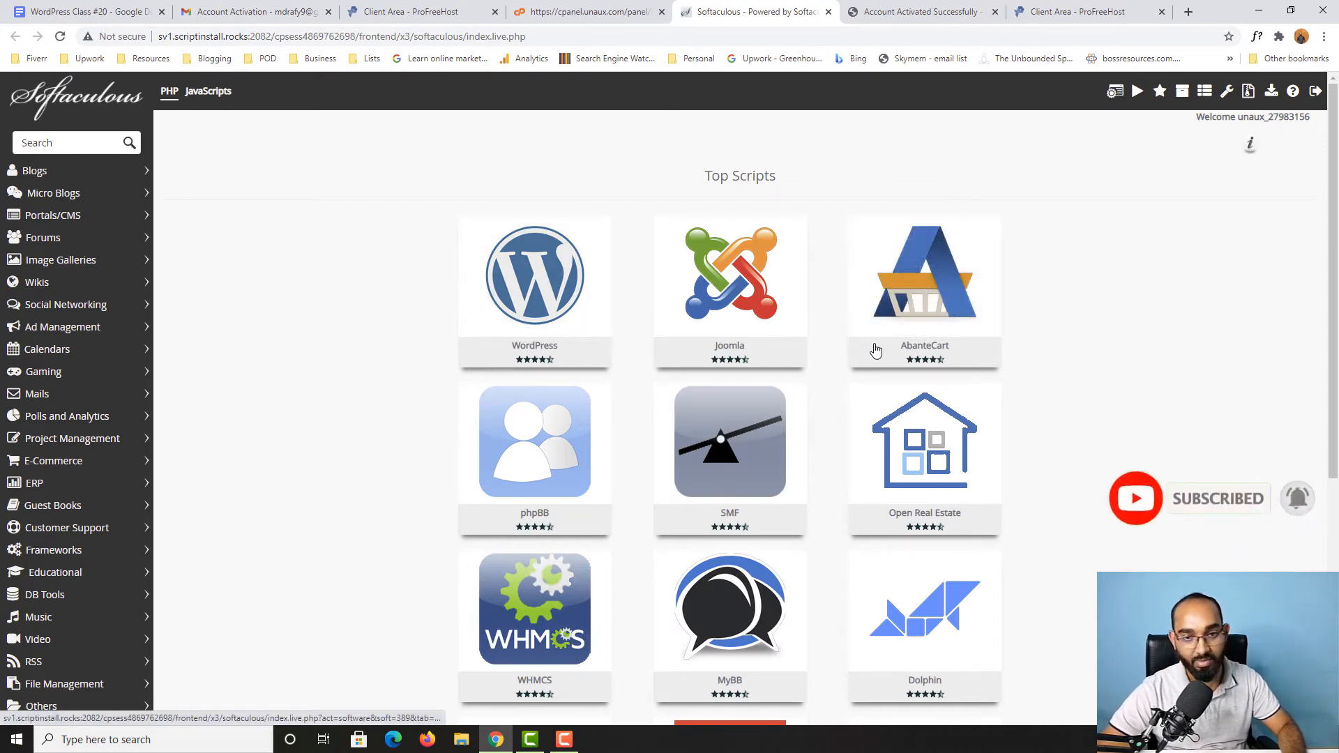
Step: Look through the top scripts and open the installation form for WordPress
{"action": "scroll", "coordinate": [1074, 349], "scroll_direction": "down", "scroll_amount": 6}
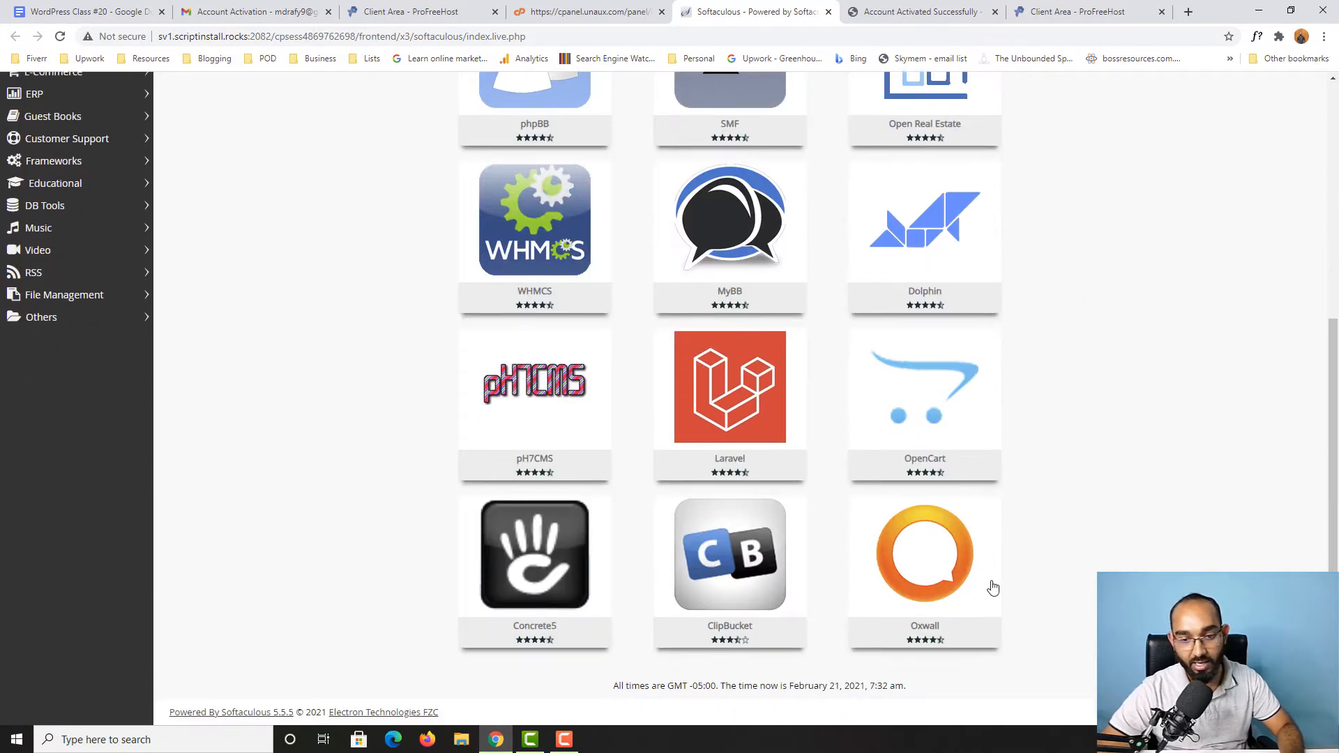
{"action": "scroll", "coordinate": [1022, 516], "scroll_direction": "up", "scroll_amount": 6}
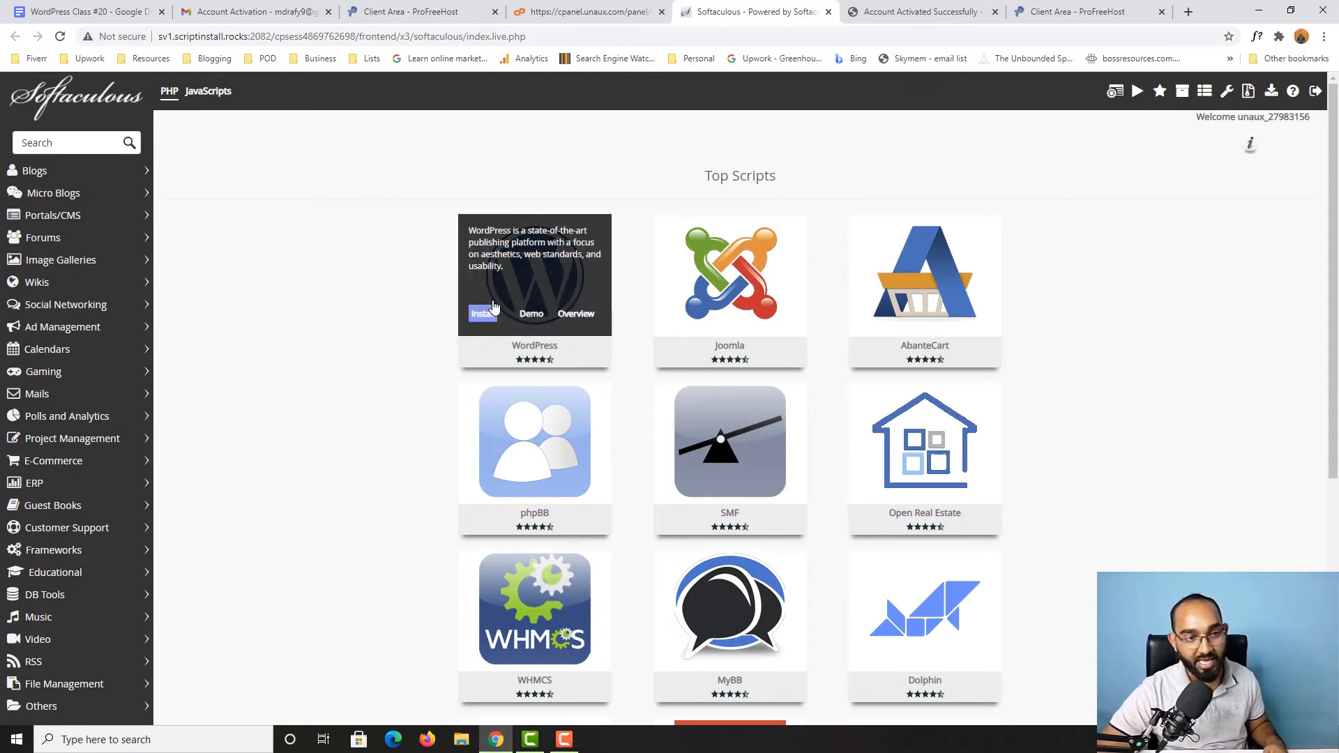
{"action": "left_click", "coordinate": [492, 306]}
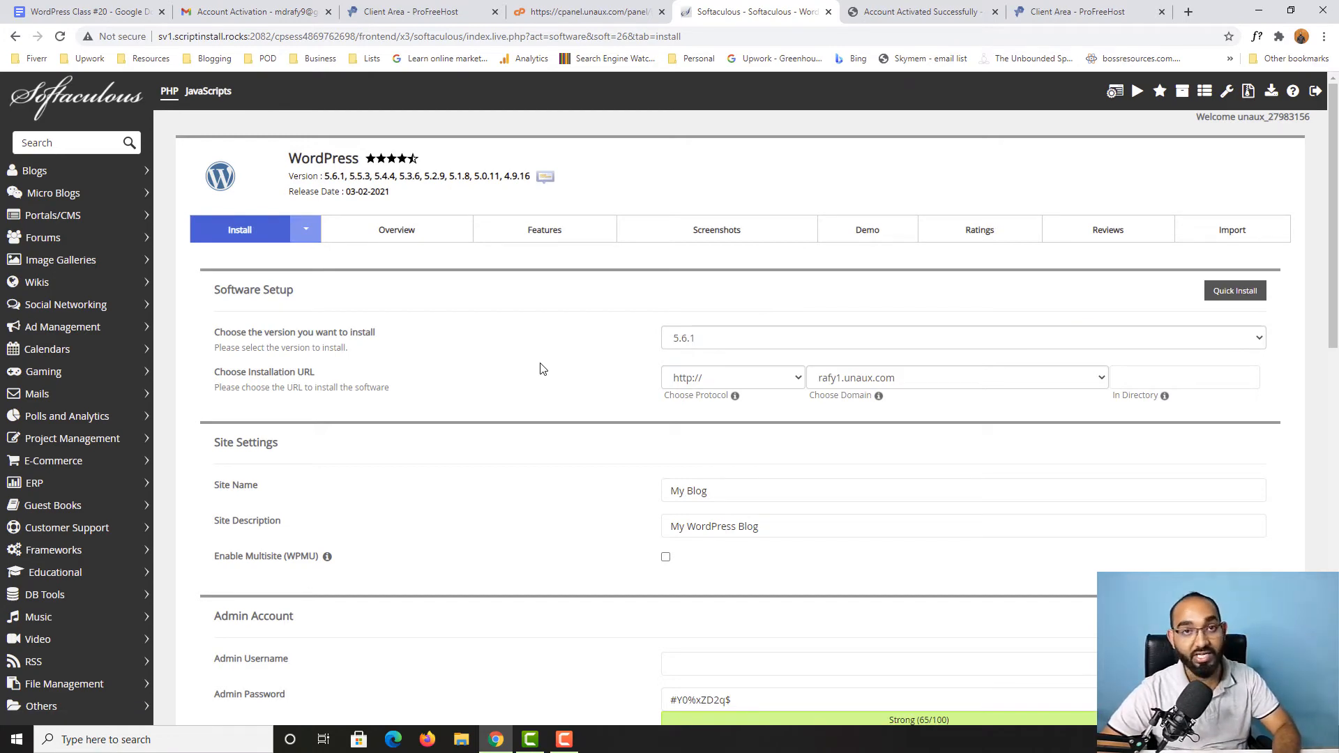
Step: Choose WordPress version 5.6.1 and leave the installation directory empty
{"action": "left_click", "coordinate": [742, 348]}
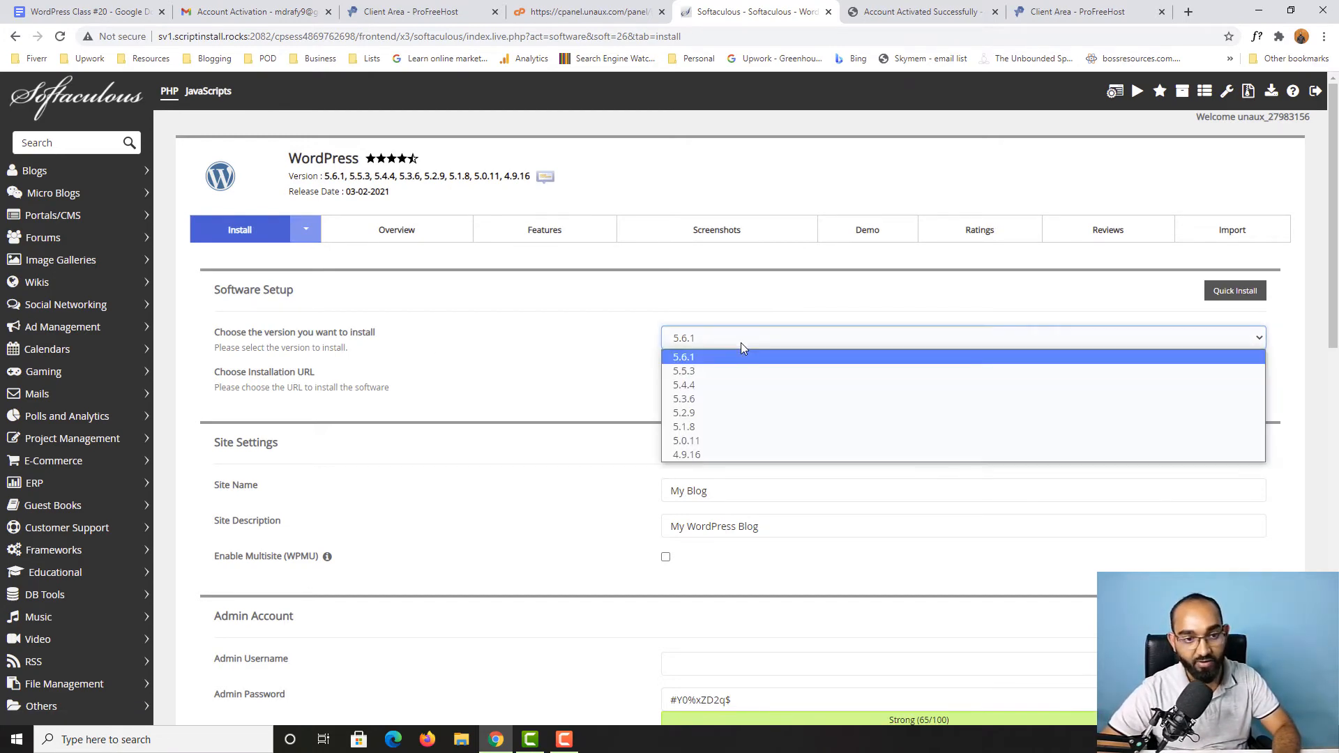
{"action": "left_click", "coordinate": [696, 357]}
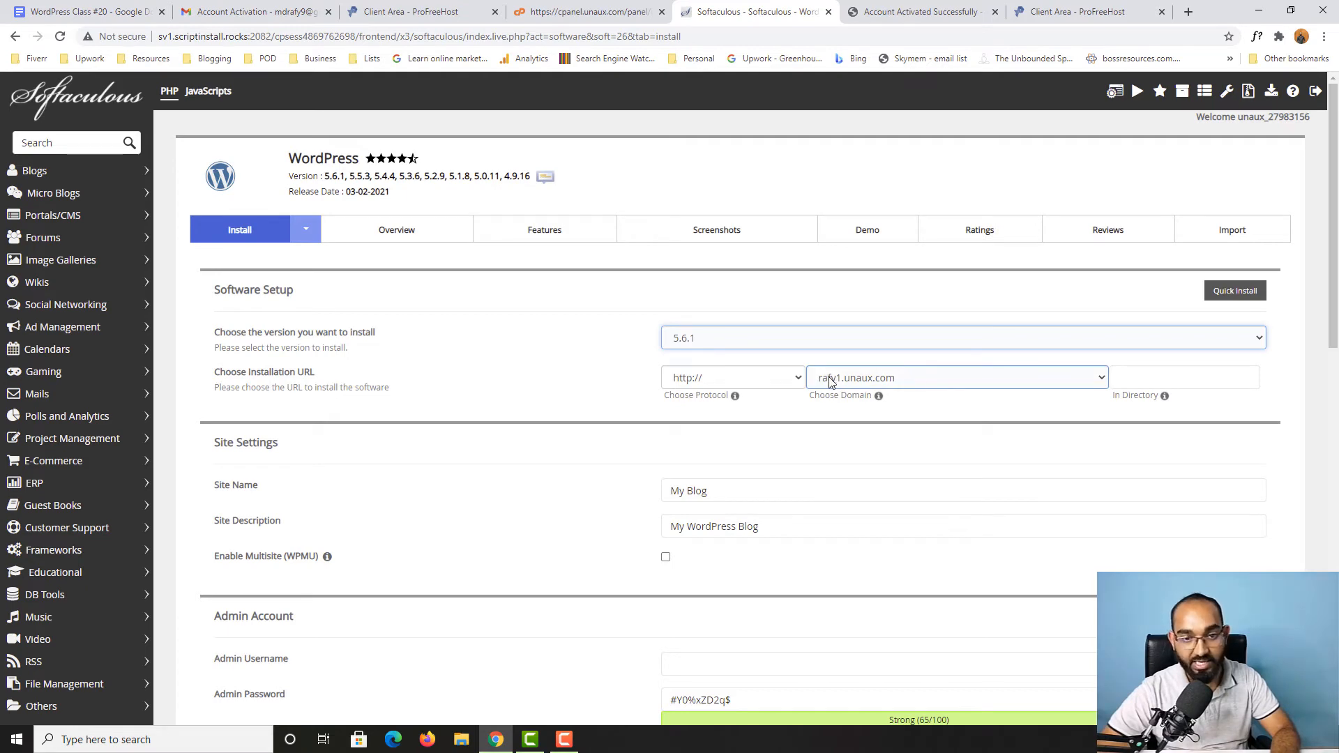
{"action": "left_click", "coordinate": [1124, 380]}
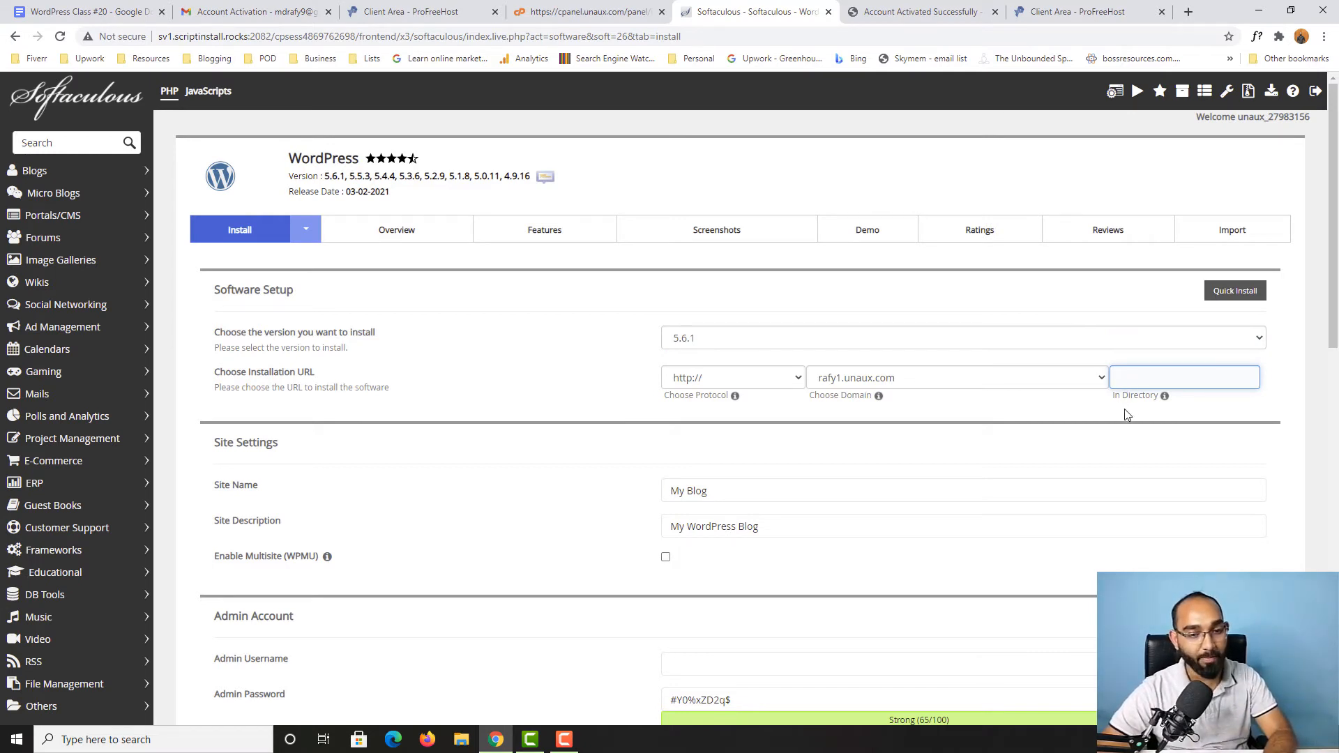
Step: Set the site name to "Free Website for Practice"
{"action": "scroll", "coordinate": [373, 488], "scroll_direction": "down", "scroll_amount": 1}
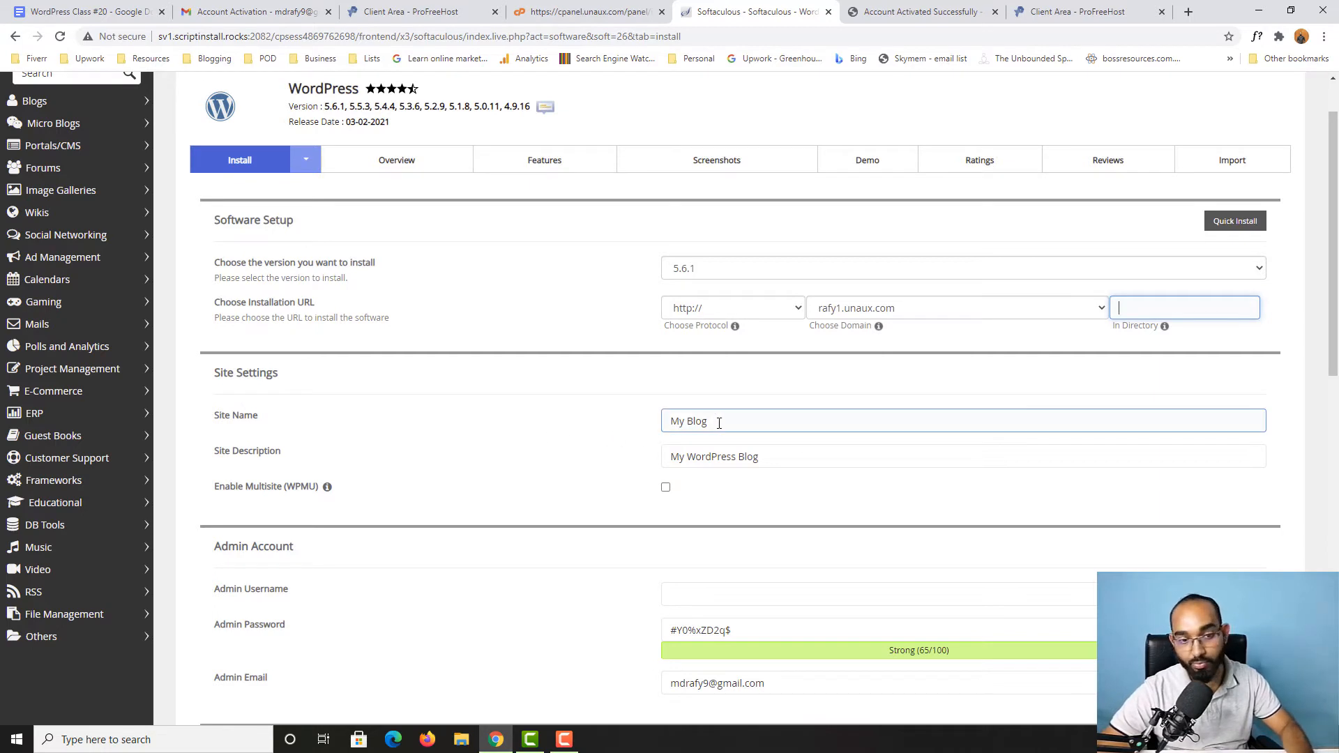
{"action": "left_click_drag", "start_coordinate": [719, 424], "coordinate": [645, 424]}
{"action": "type", "text": "Free Website for Practice"}
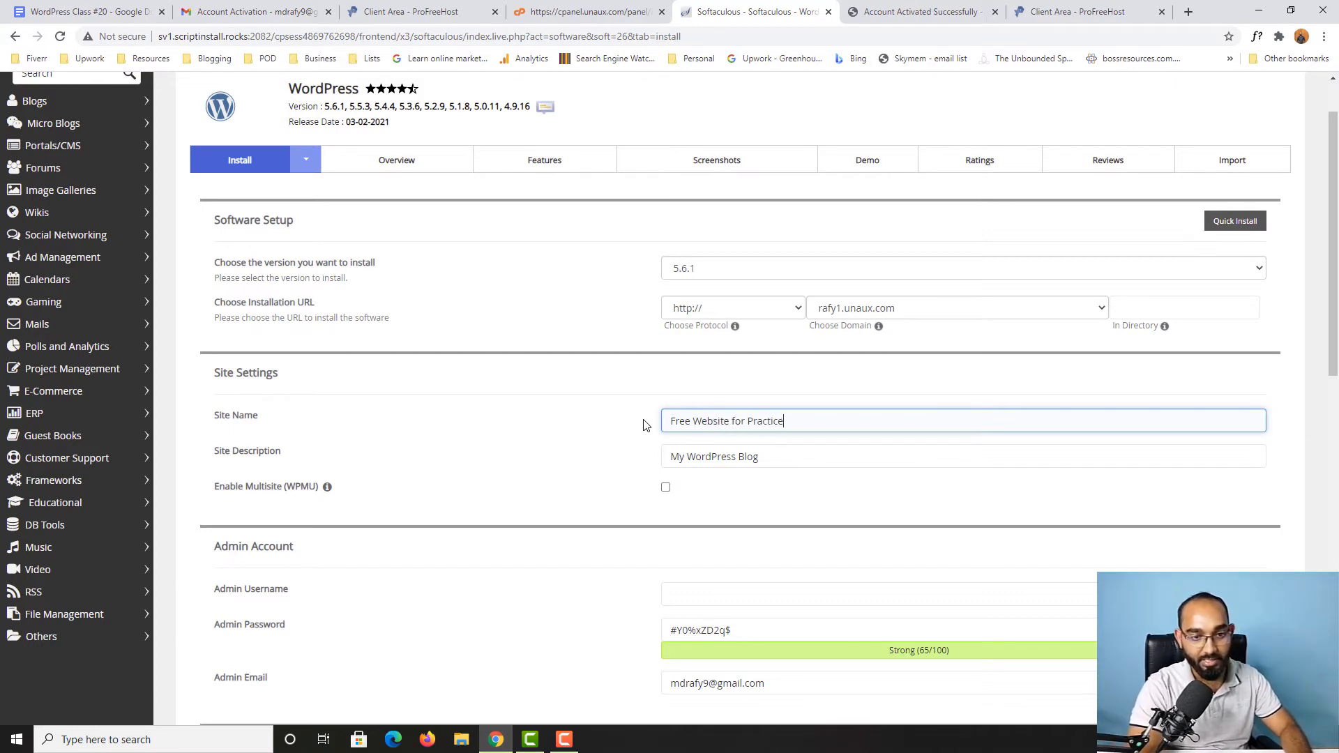
Step: Replace the site description with "This is the website with free domain and hosting"
{"action": "key", "text": "Tab"}
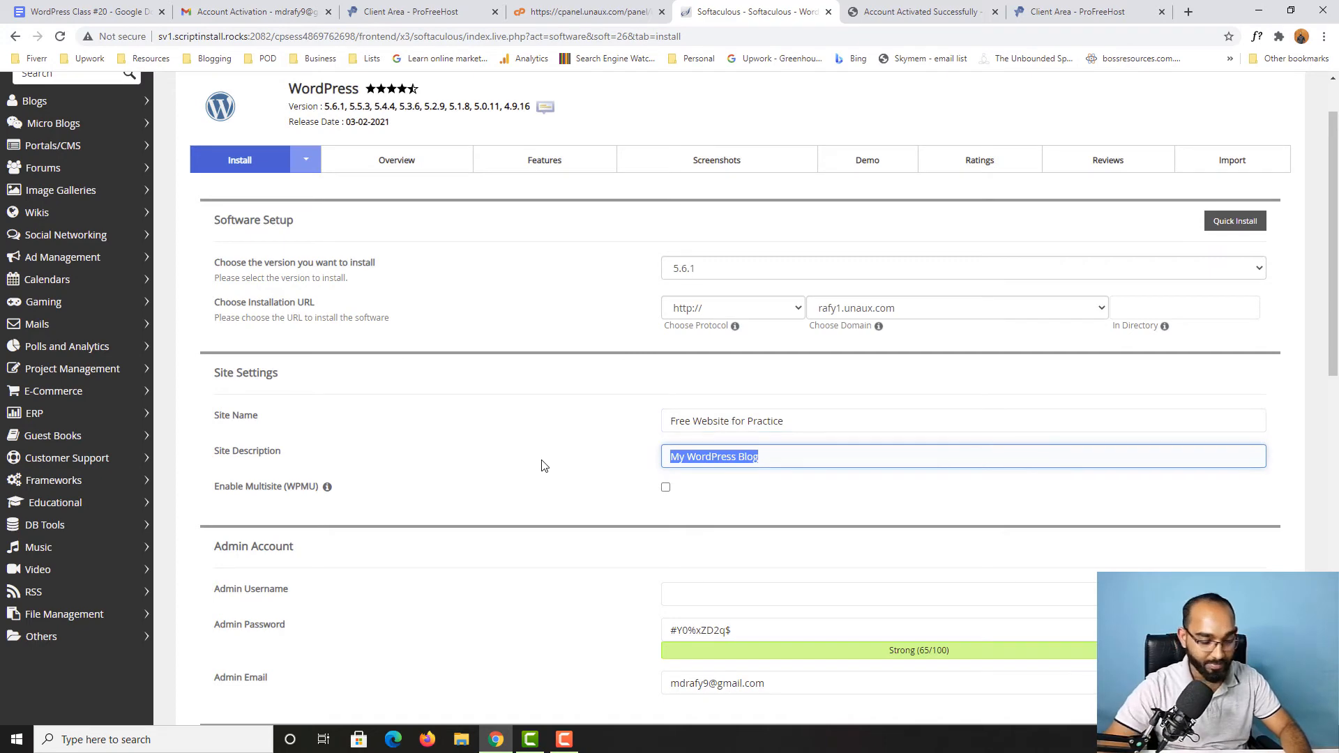
{"action": "type", "text": "This is the website which we"}
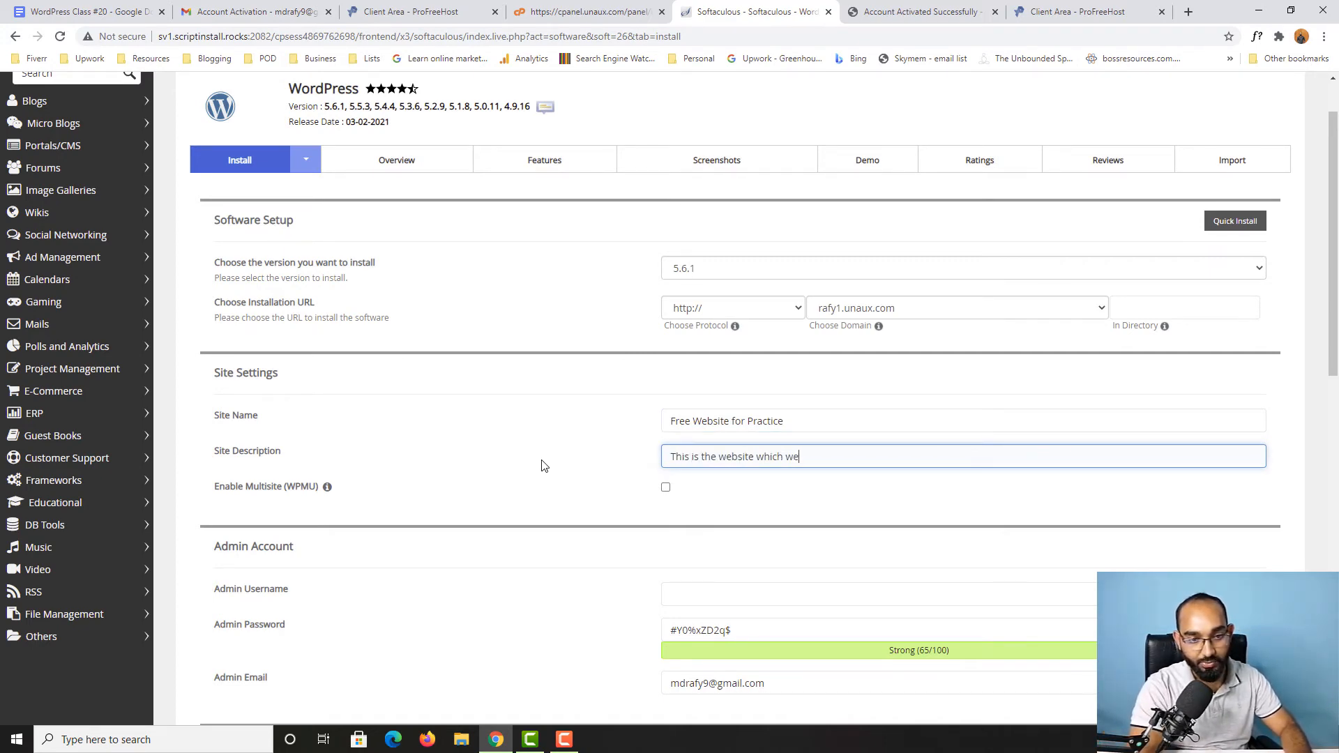
{"action": "key", "text": "BackSpace"}
{"action": "key", "text": "BackSpace"}
{"action": "key", "text": "BackSpace"}
{"action": "key", "text": "BackSpace"}
{"action": "key", "text": "BackSpace"}
{"action": "key", "text": "BackSpace"}
{"action": "key", "text": "BackSpace"}
{"action": "key", "text": "BackSpace"}
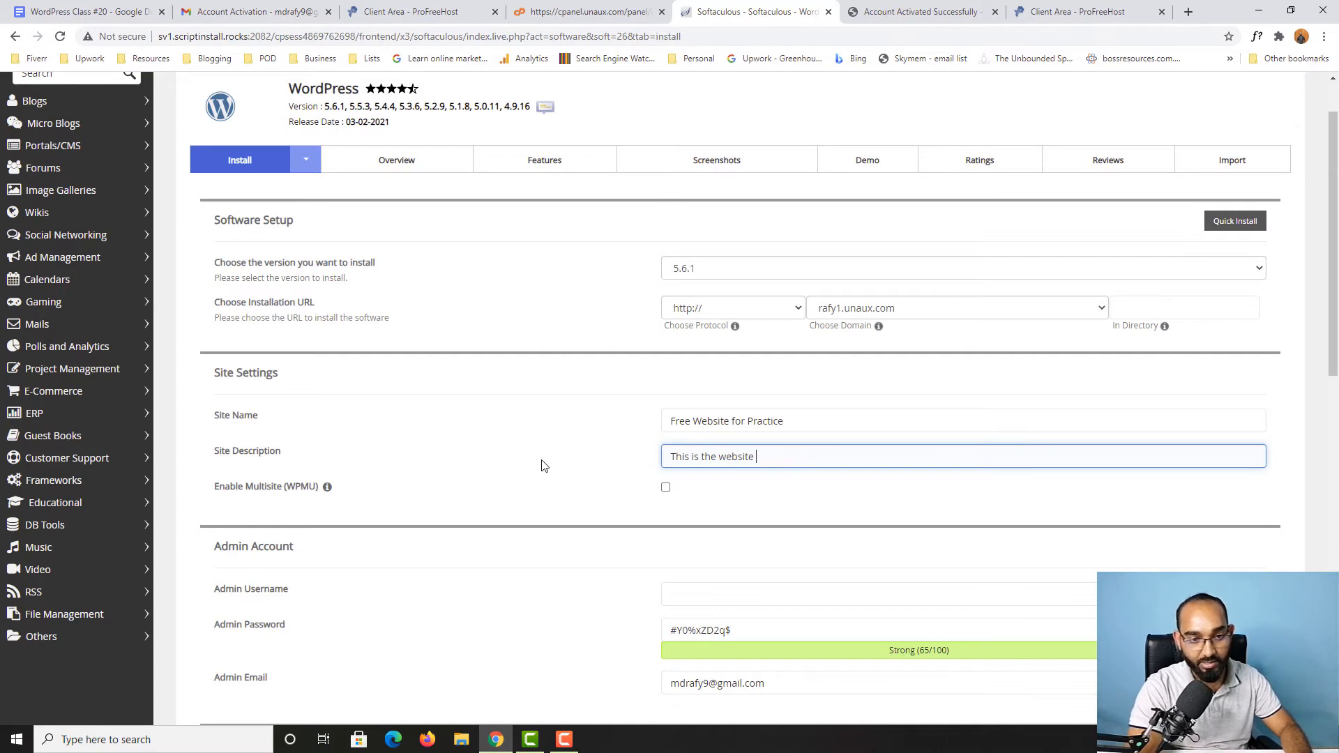
{"action": "type", "text": "with free "}
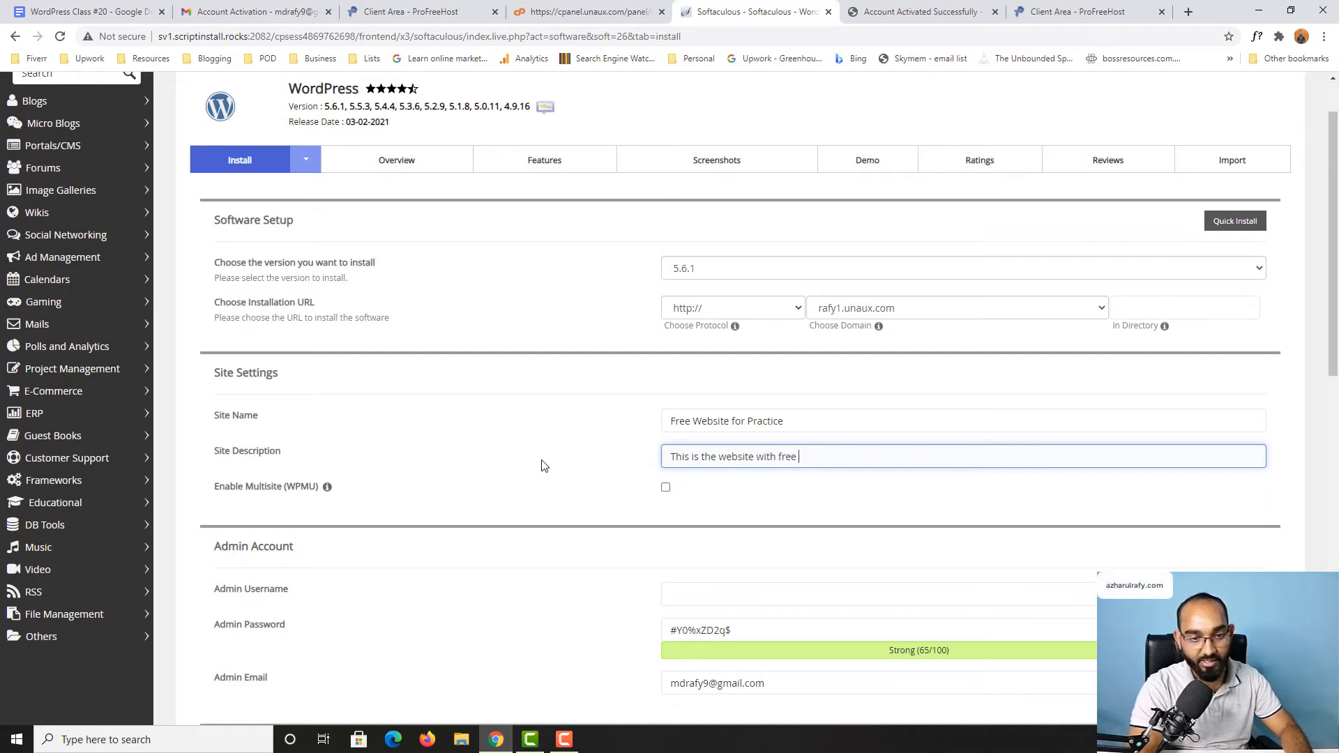
{"action": "type", "text": "domain and hosting"}
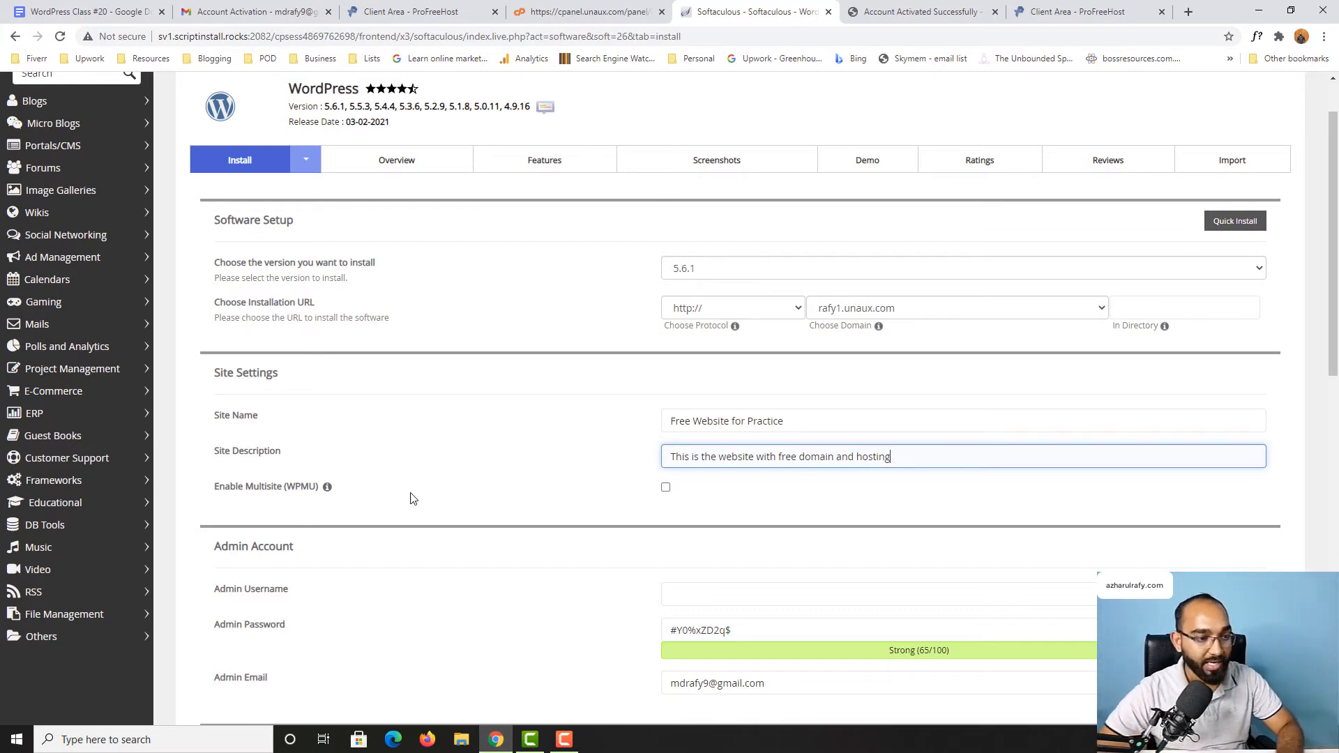
Step: Enter the owner's short name as the admin username and replace the generated admin password with a custom one
{"action": "scroll", "coordinate": [411, 497], "scroll_direction": "down", "scroll_amount": 2}
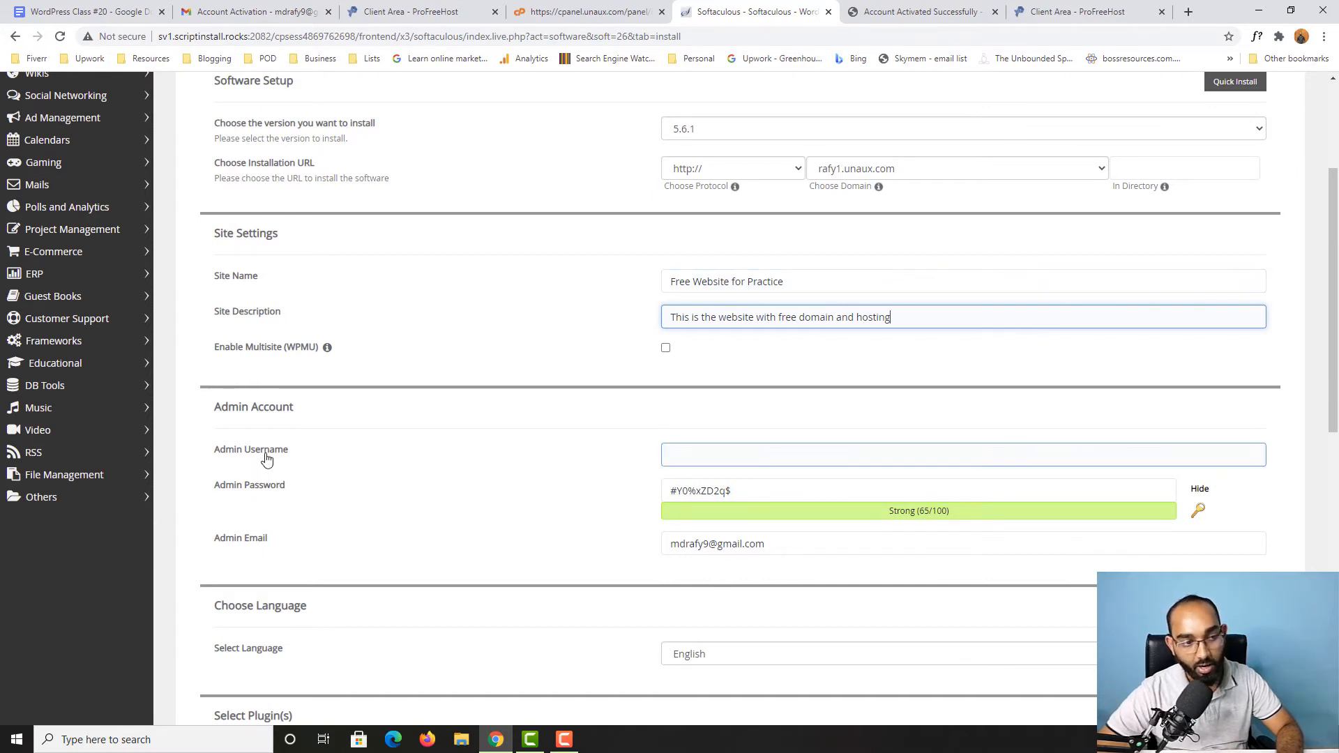
{"action": "scroll", "coordinate": [263, 458], "scroll_direction": "down", "scroll_amount": 1}
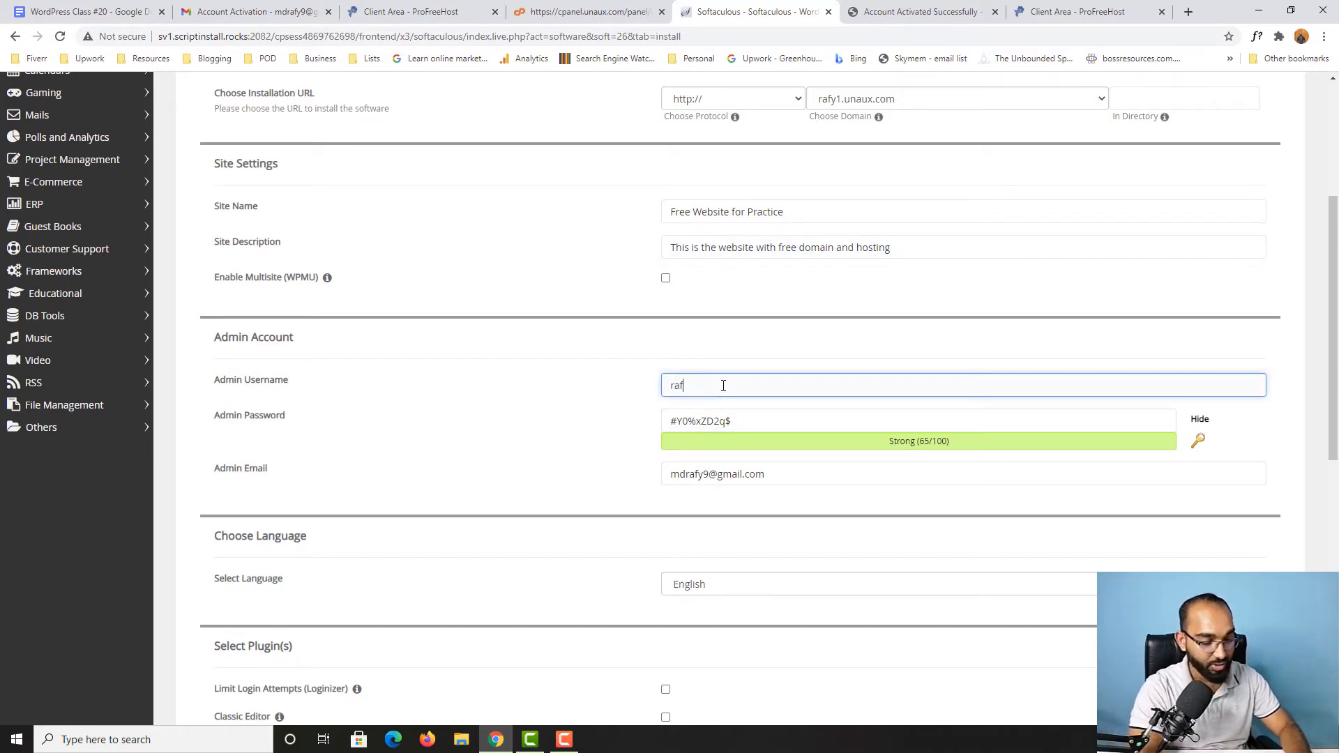
{"action": "key", "text": "Tab"}
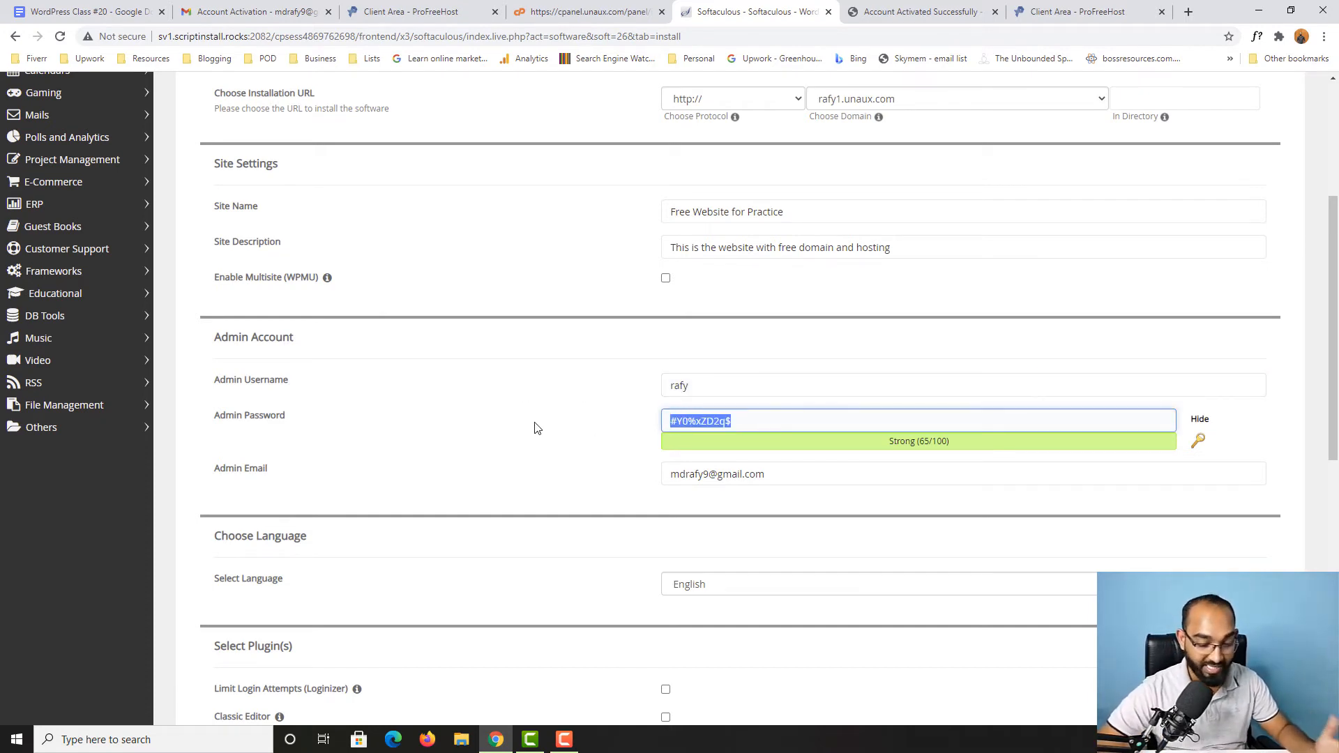
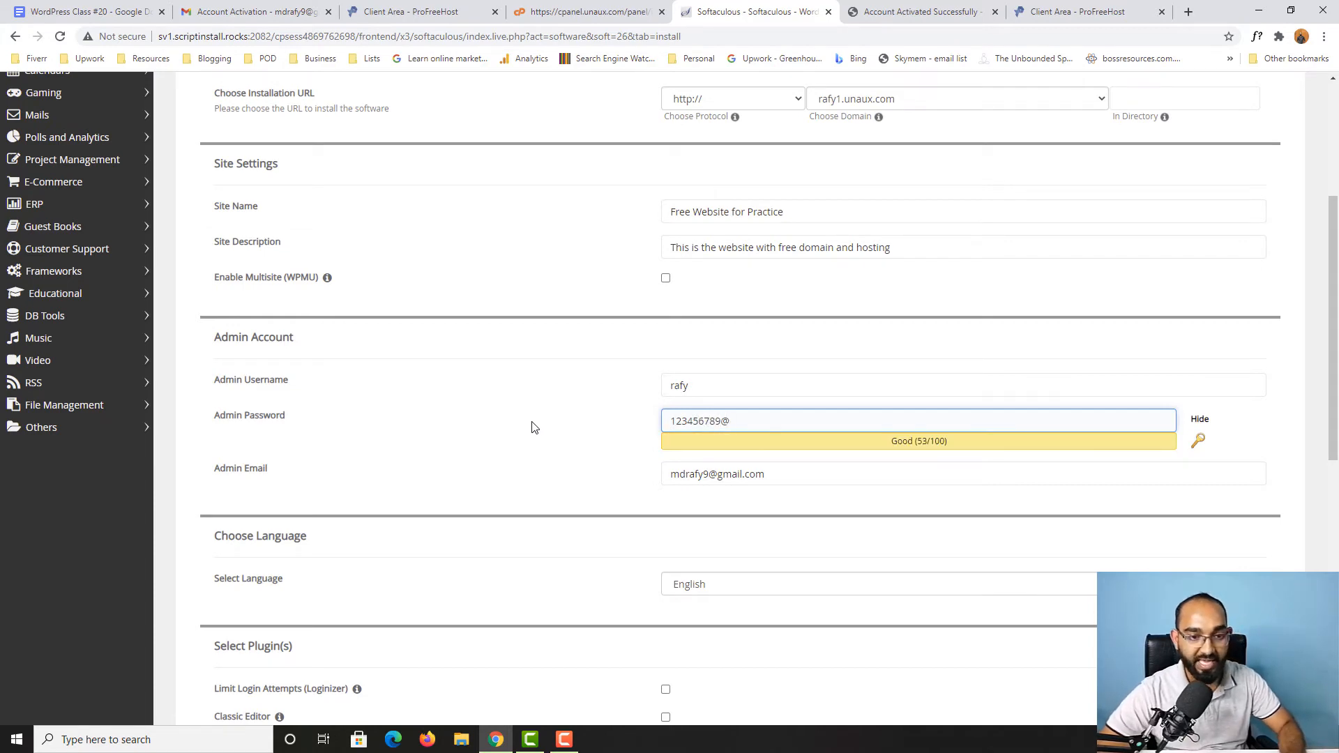
{"action": "left_click", "coordinate": [532, 427]}
Step: Check the admin e-mail address prefilled in the admin account settings
{"action": "scroll", "coordinate": [516, 434], "scroll_direction": "down", "scroll_amount": 1}
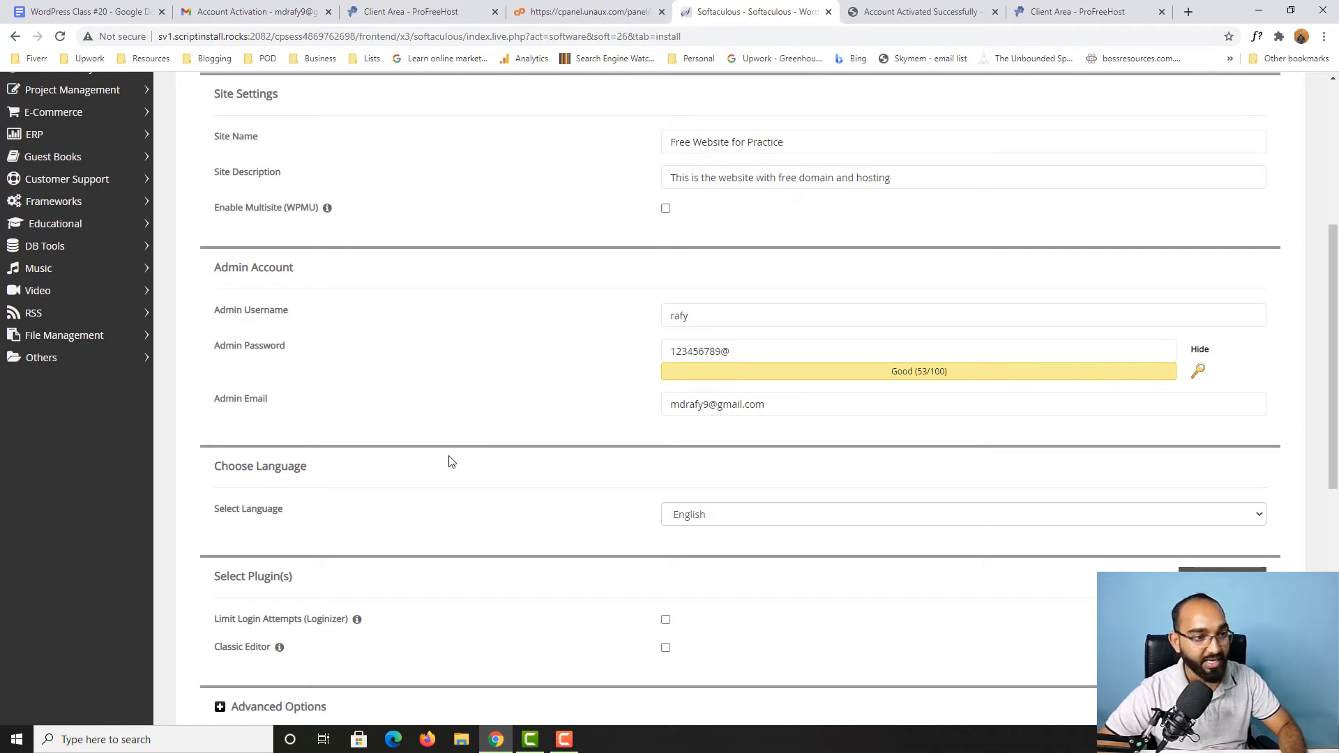
{"action": "scroll", "coordinate": [404, 438], "scroll_direction": "down", "scroll_amount": 1}
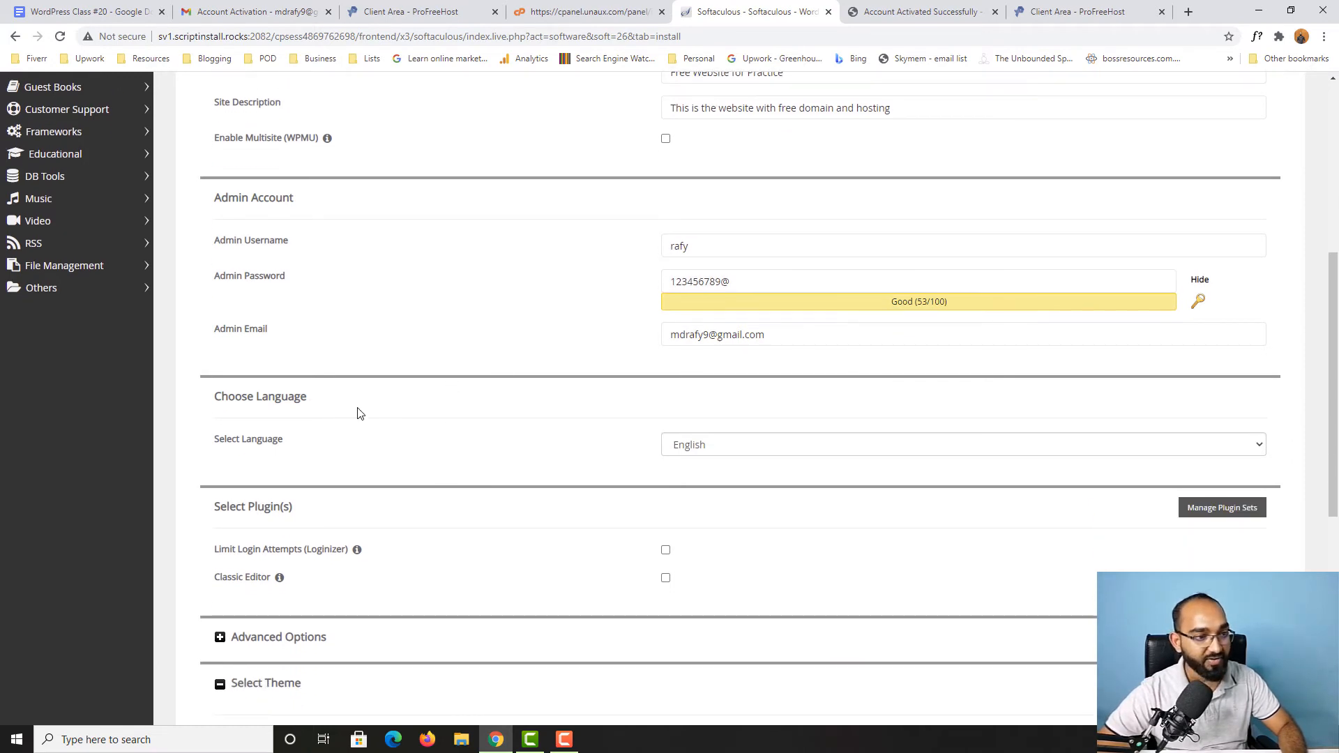
{"action": "left_click", "coordinate": [804, 336]}
{"action": "left_click_drag", "start_coordinate": [803, 334], "coordinate": [634, 335]}
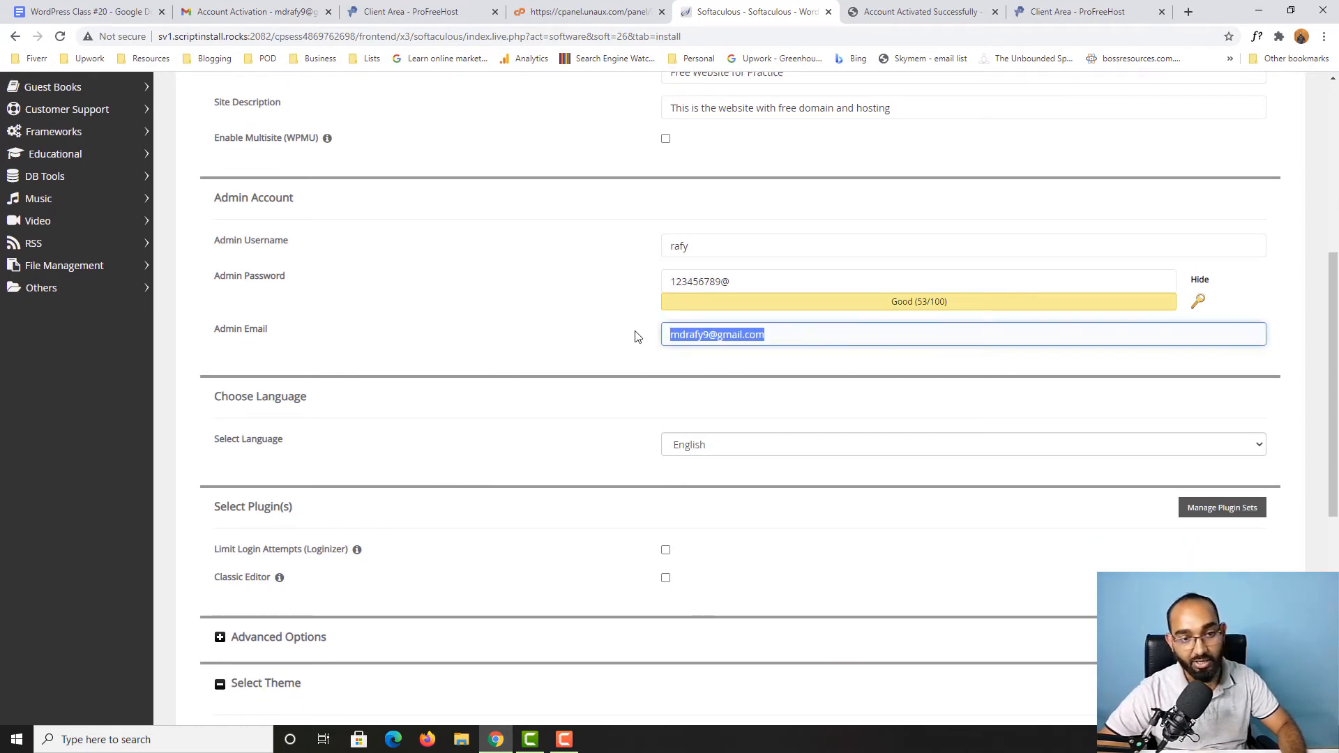
{"action": "left_click", "coordinate": [636, 337]}
{"action": "left_click", "coordinate": [702, 336]}
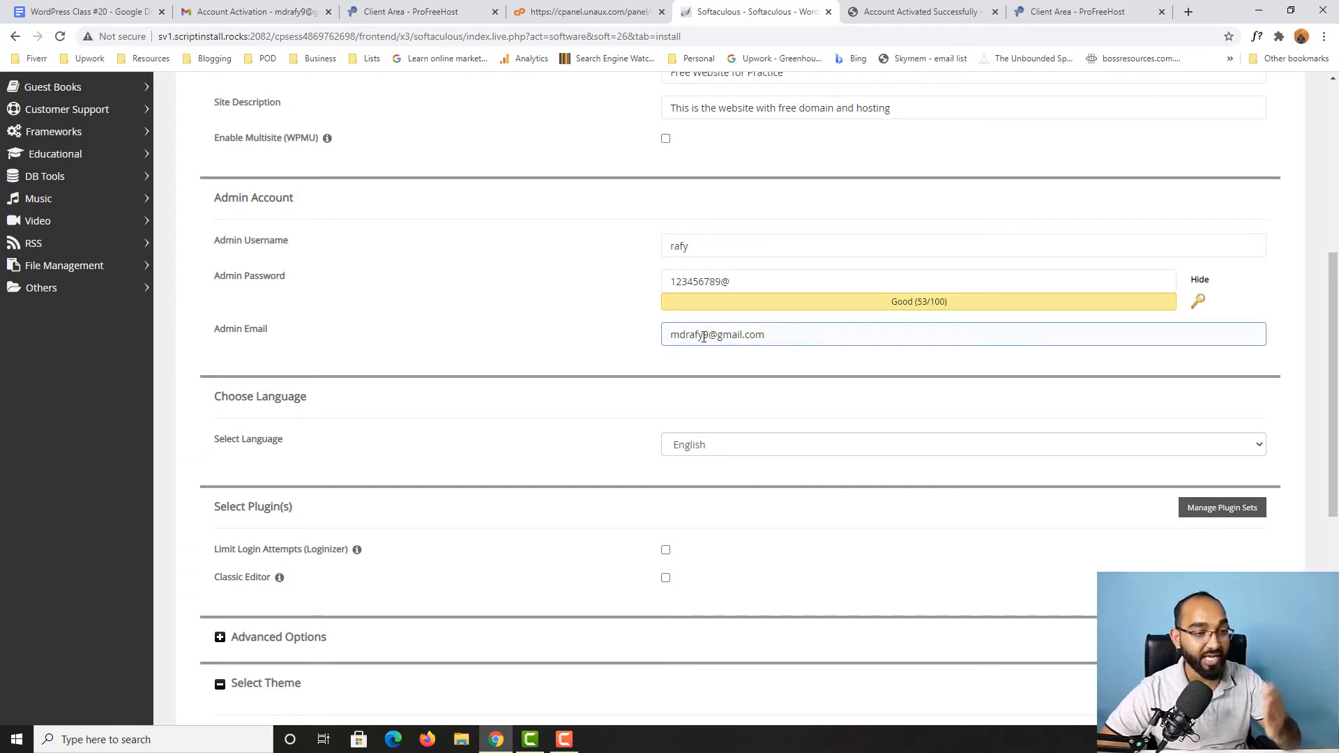
Step: Look through the available installation languages and keep English selected
{"action": "scroll", "coordinate": [488, 446], "scroll_direction": "down", "scroll_amount": 1}
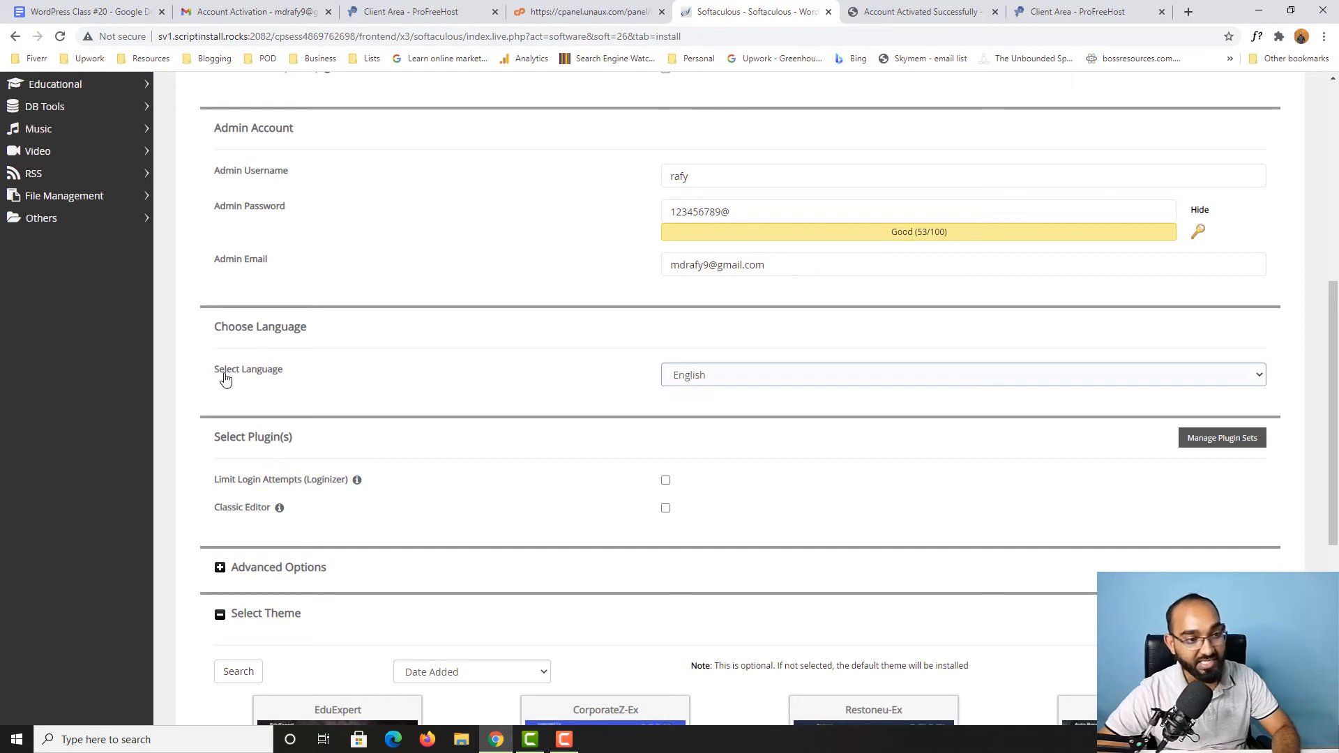
{"action": "left_click", "coordinate": [727, 377]}
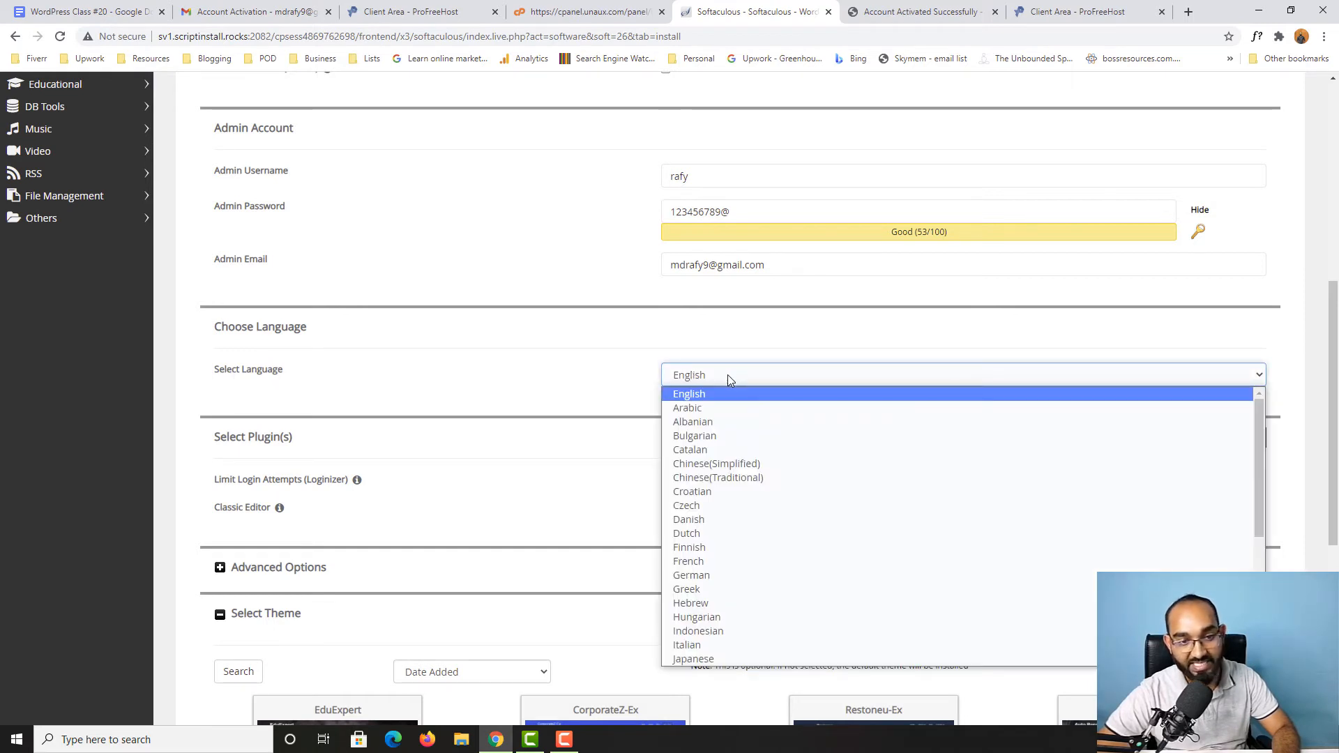
{"action": "scroll", "coordinate": [756, 530], "scroll_direction": "down", "scroll_amount": 4}
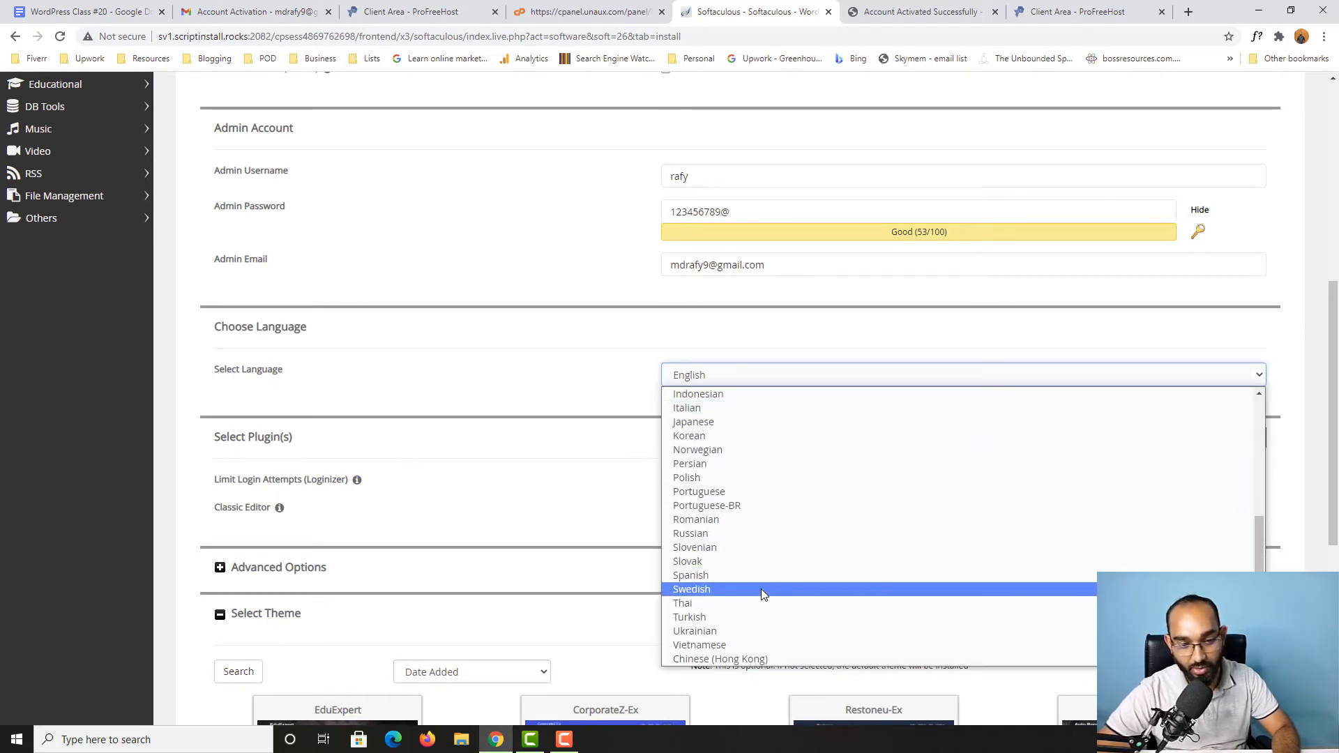
{"action": "scroll", "coordinate": [784, 515], "scroll_direction": "up", "scroll_amount": 5}
{"action": "scroll", "coordinate": [792, 509], "scroll_direction": "down", "scroll_amount": 5}
{"action": "scroll", "coordinate": [817, 599], "scroll_direction": "up", "scroll_amount": 5}
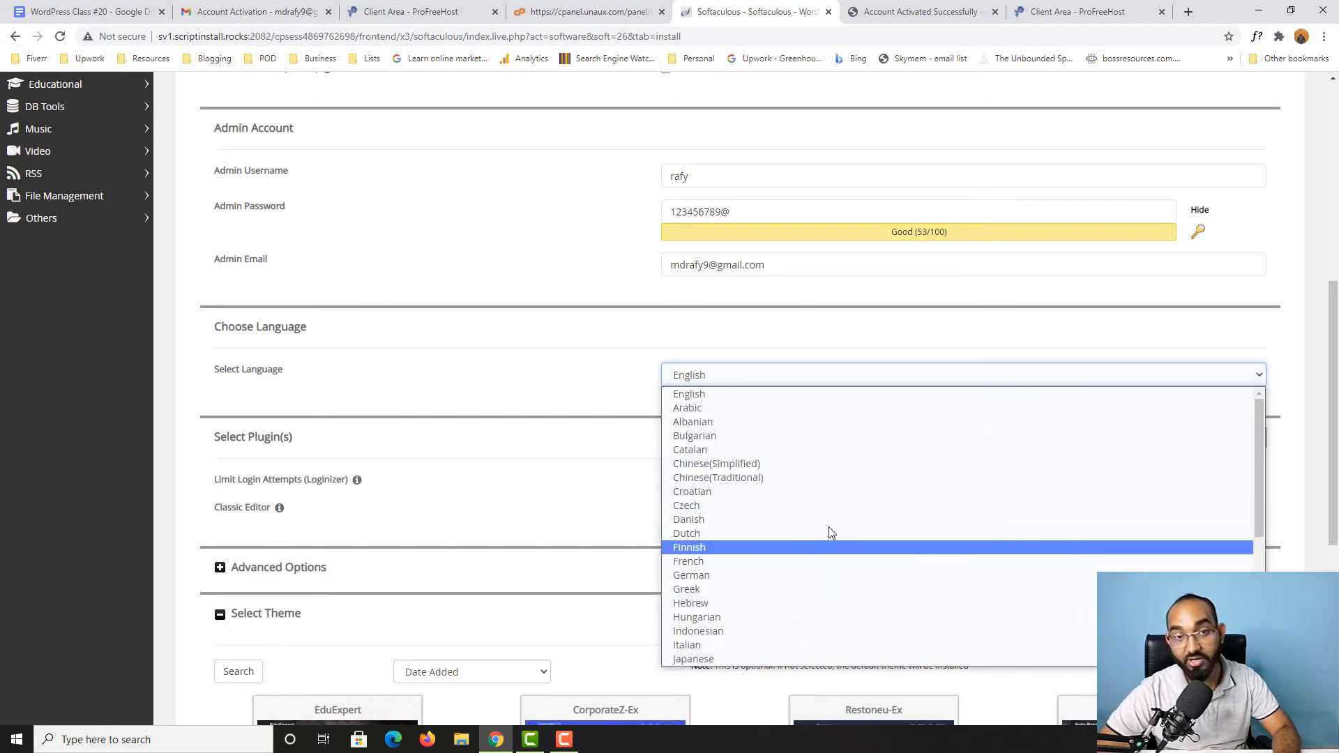
{"action": "left_click", "coordinate": [598, 374]}
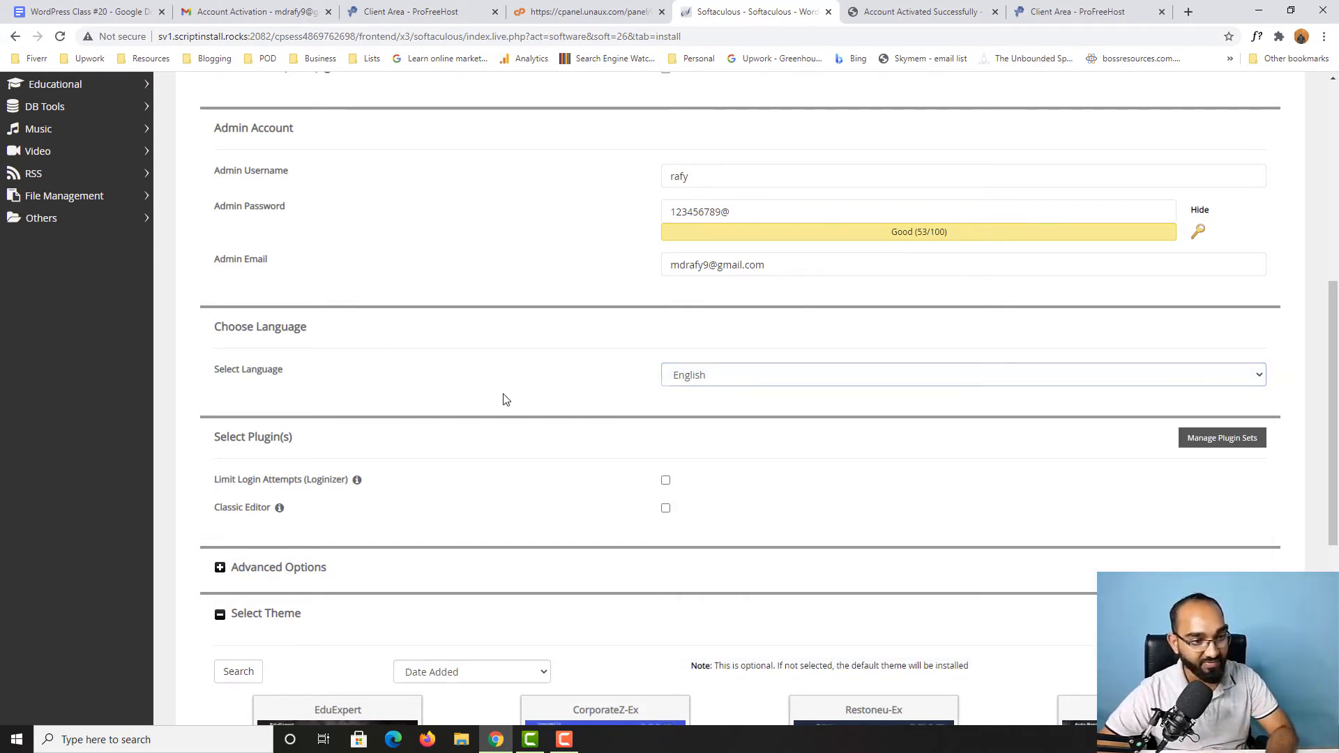
Step: Leave the optional plugins and themes unselected and start the WordPress installation
{"action": "scroll", "coordinate": [370, 457], "scroll_direction": "down", "scroll_amount": 1}
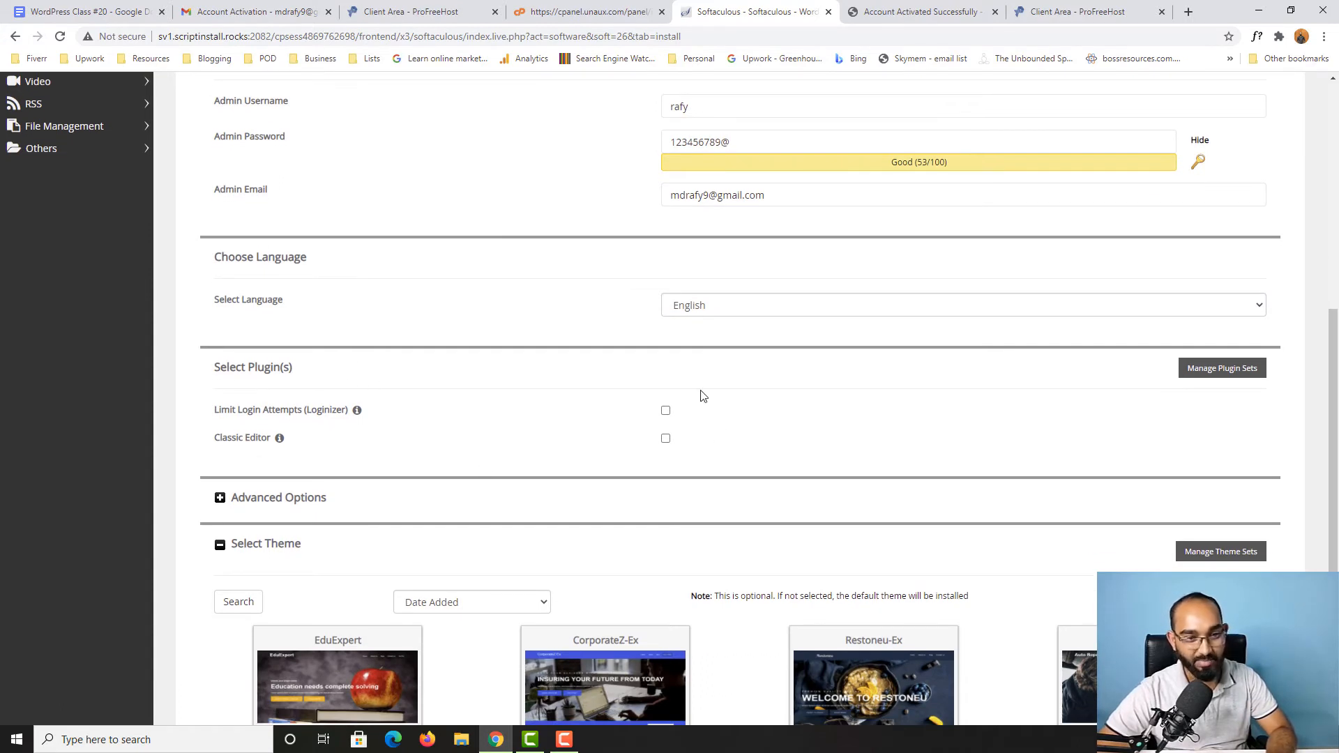
{"action": "scroll", "coordinate": [242, 434], "scroll_direction": "down", "scroll_amount": 4}
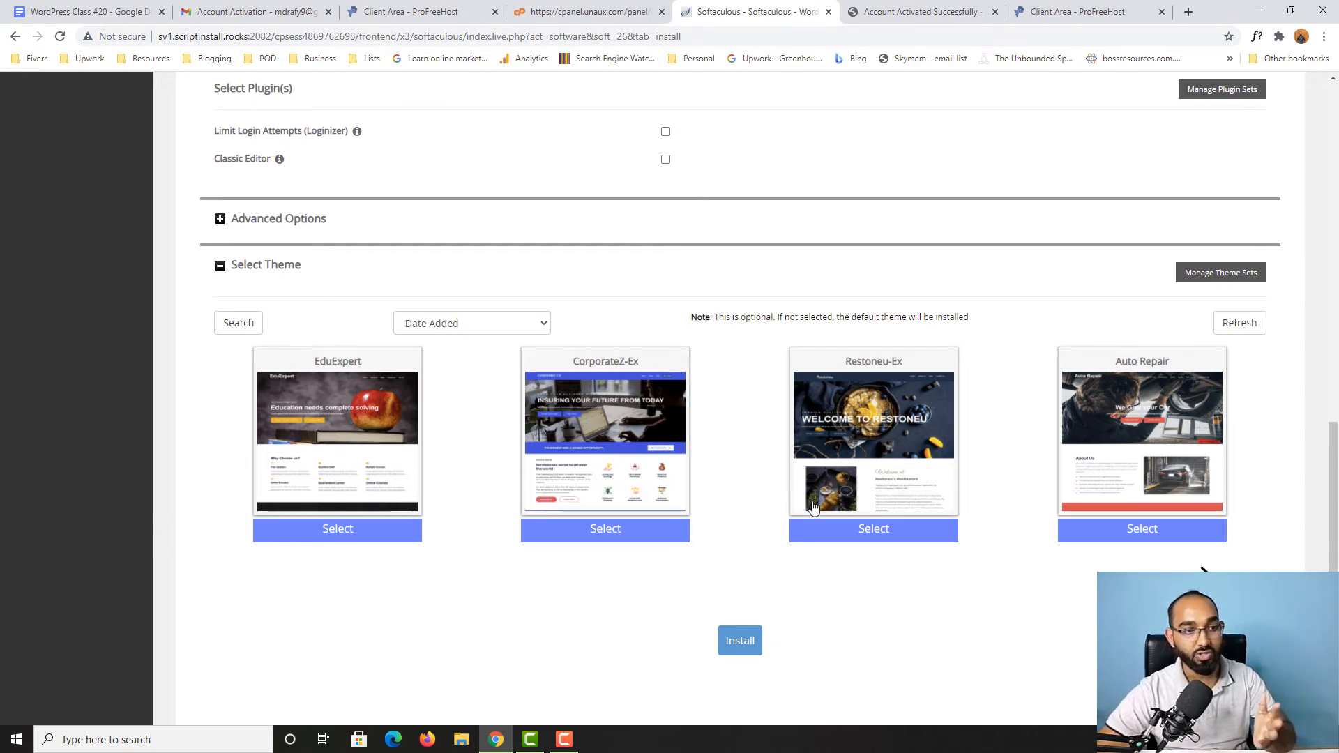
{"action": "mouse_move", "coordinate": [1080, 477]}
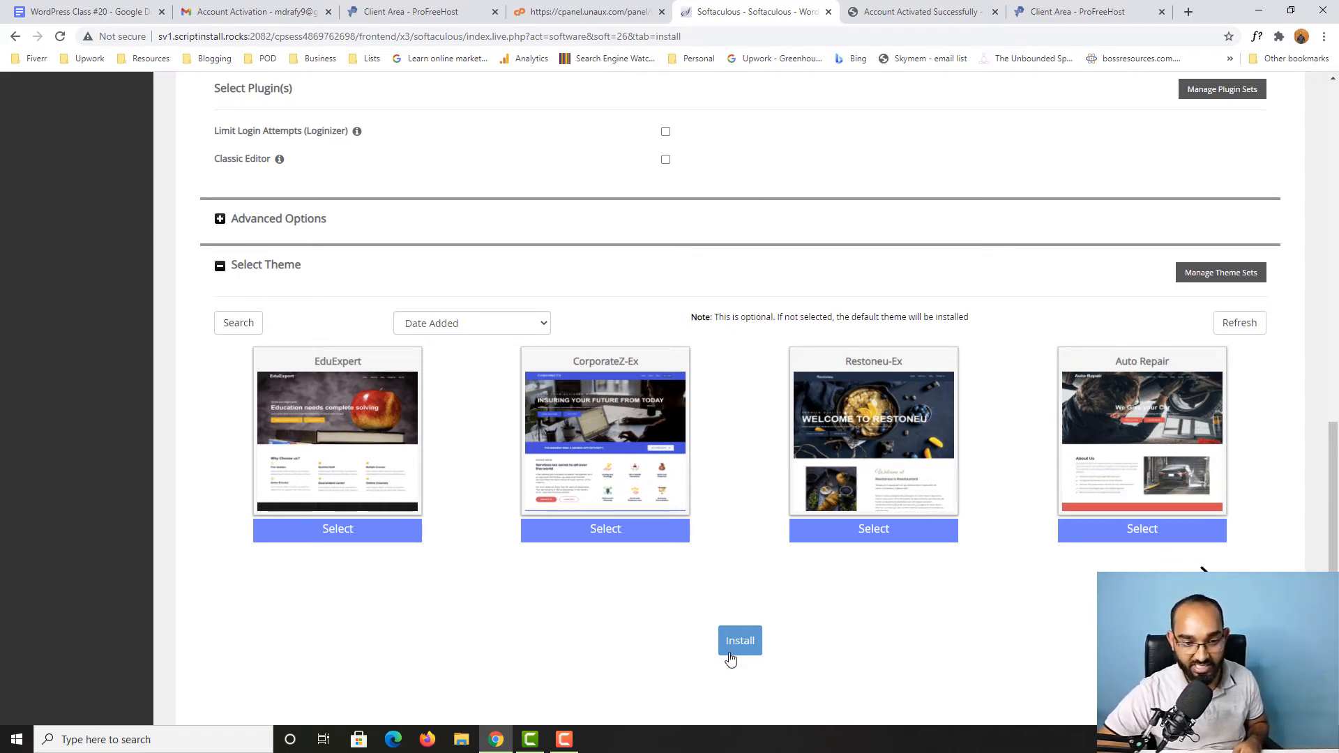
{"action": "left_click", "coordinate": [733, 660]}
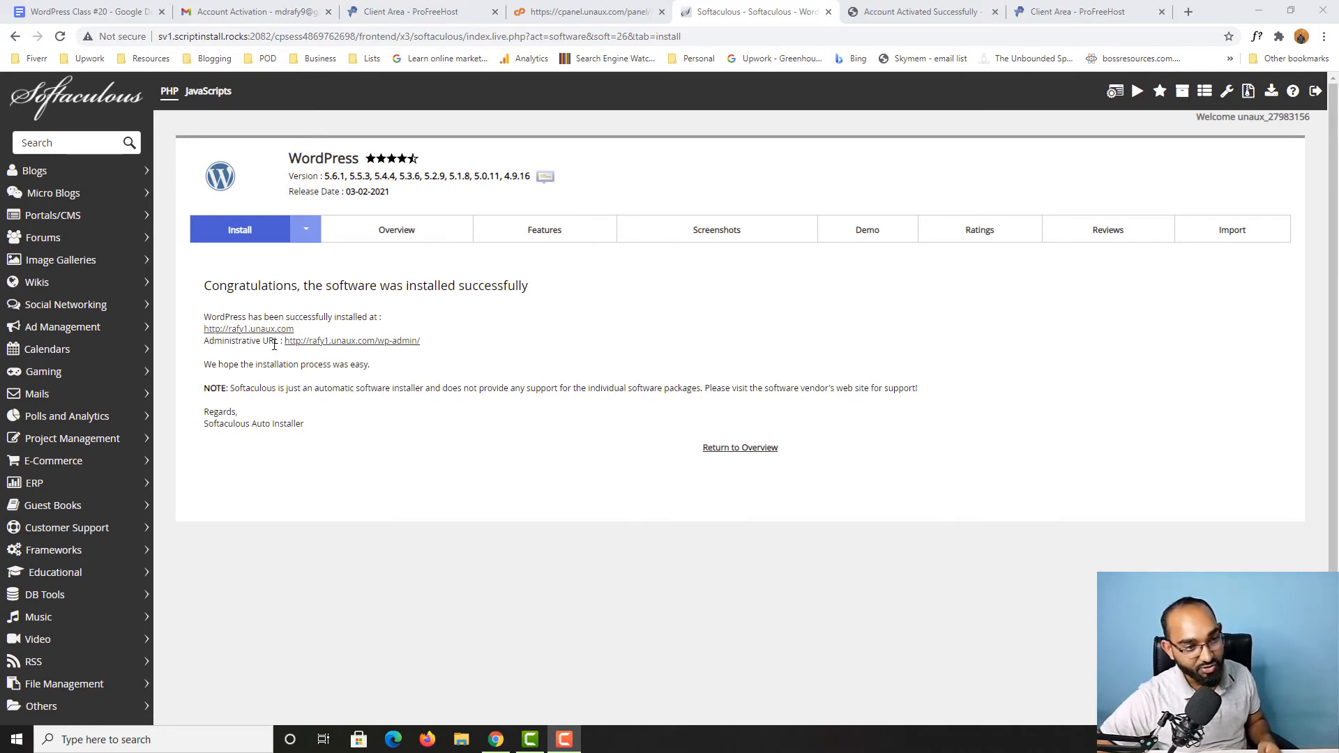
Step: Open the new site's WordPress admin dashboard through its administrative URL and look it over
{"action": "left_click", "coordinate": [301, 342]}
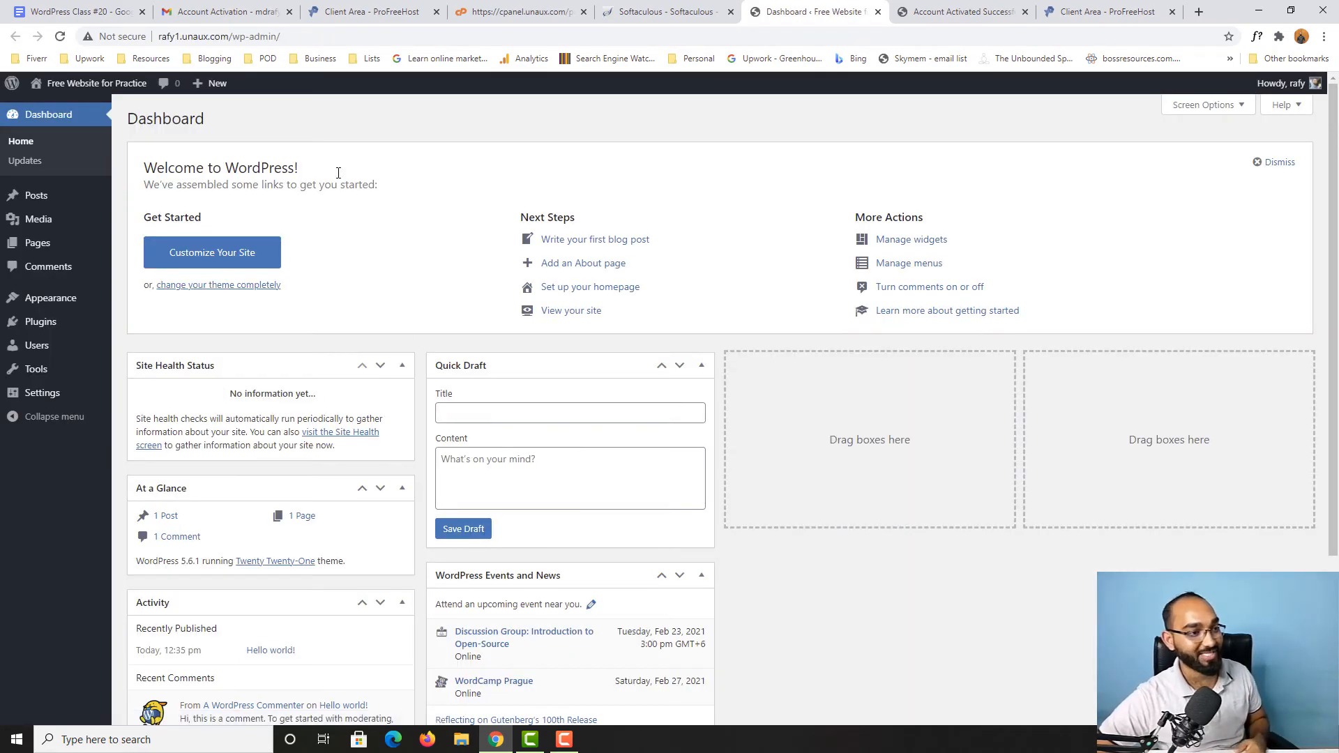
{"action": "scroll", "coordinate": [195, 391], "scroll_direction": "down", "scroll_amount": 2}
{"action": "scroll", "coordinate": [233, 368], "scroll_direction": "up", "scroll_amount": 2}
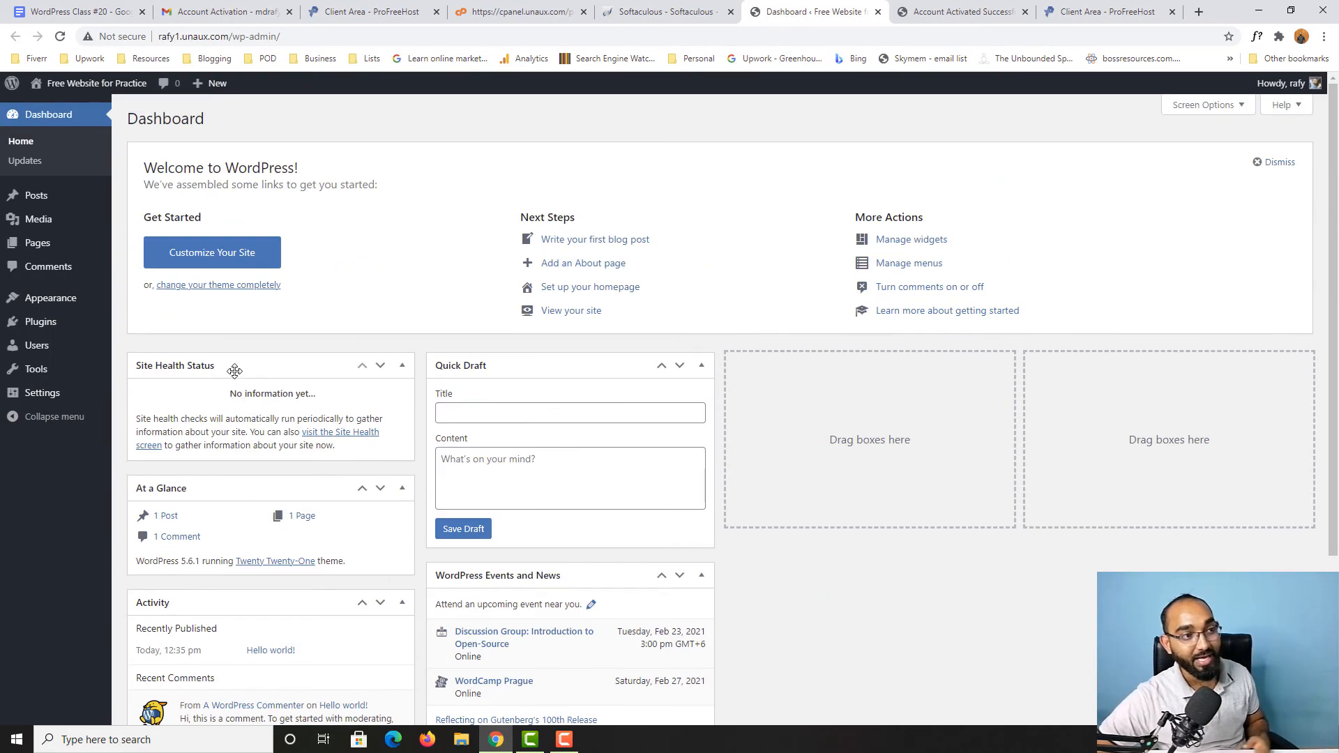
Step: View the live site in a new browser tab and read the suggestion about deleting the default HTML file
{"action": "mouse_move", "coordinate": [70, 85]}
{"action": "right_click", "coordinate": [54, 106]}
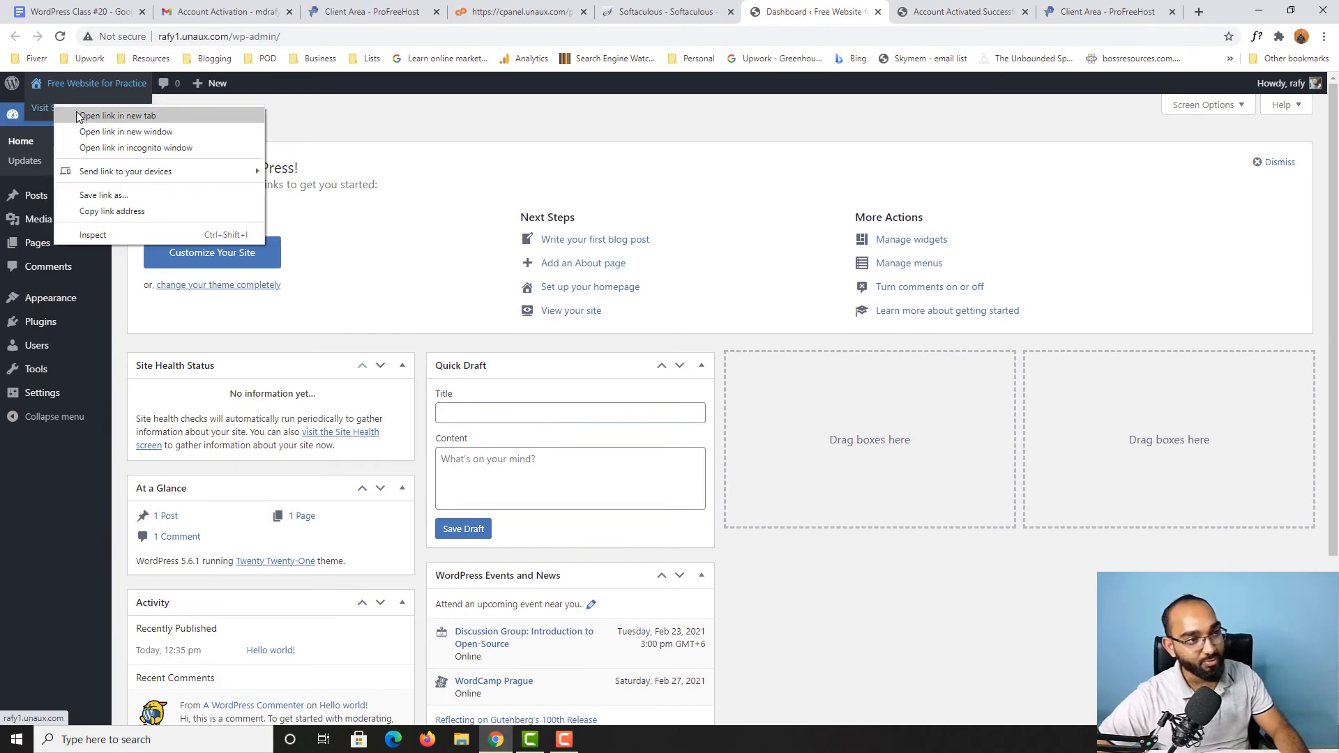
{"action": "left_click", "coordinate": [84, 113]}
{"action": "left_click", "coordinate": [823, 8]}
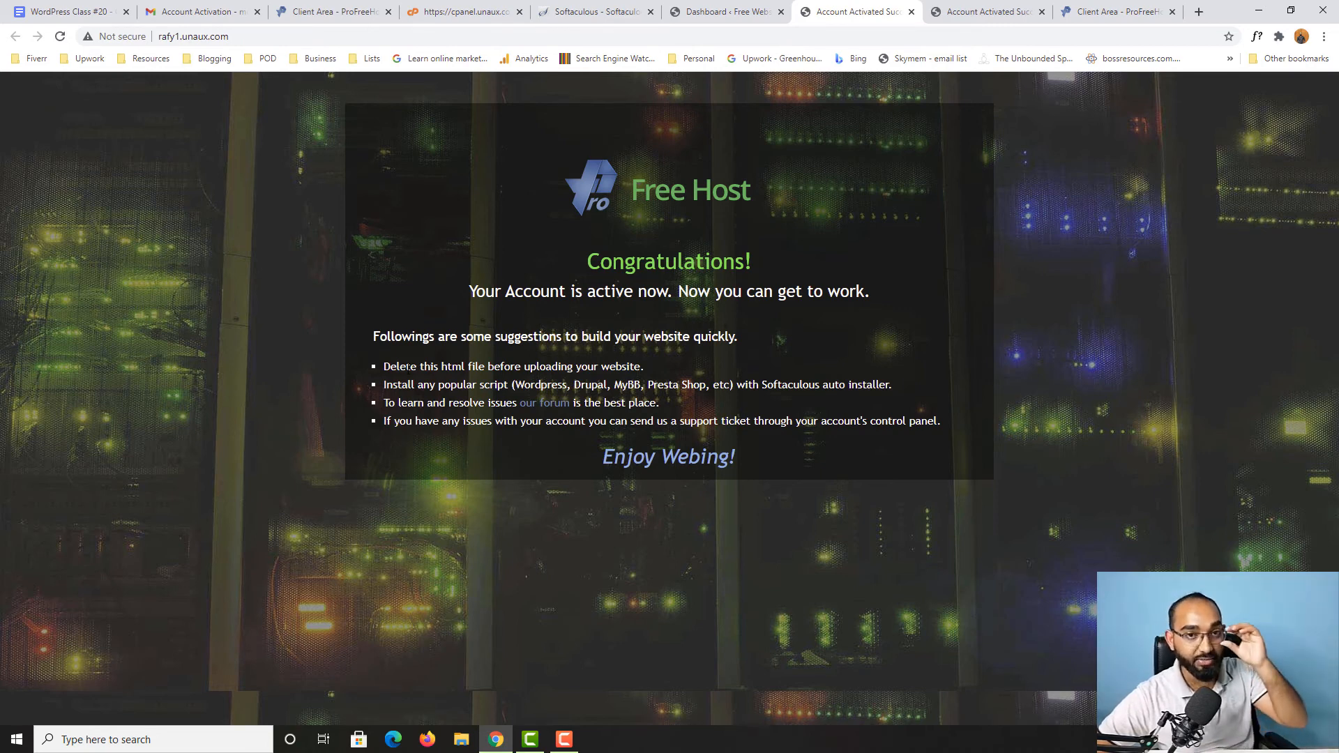
{"action": "left_click_drag", "start_coordinate": [383, 368], "coordinate": [661, 375]}
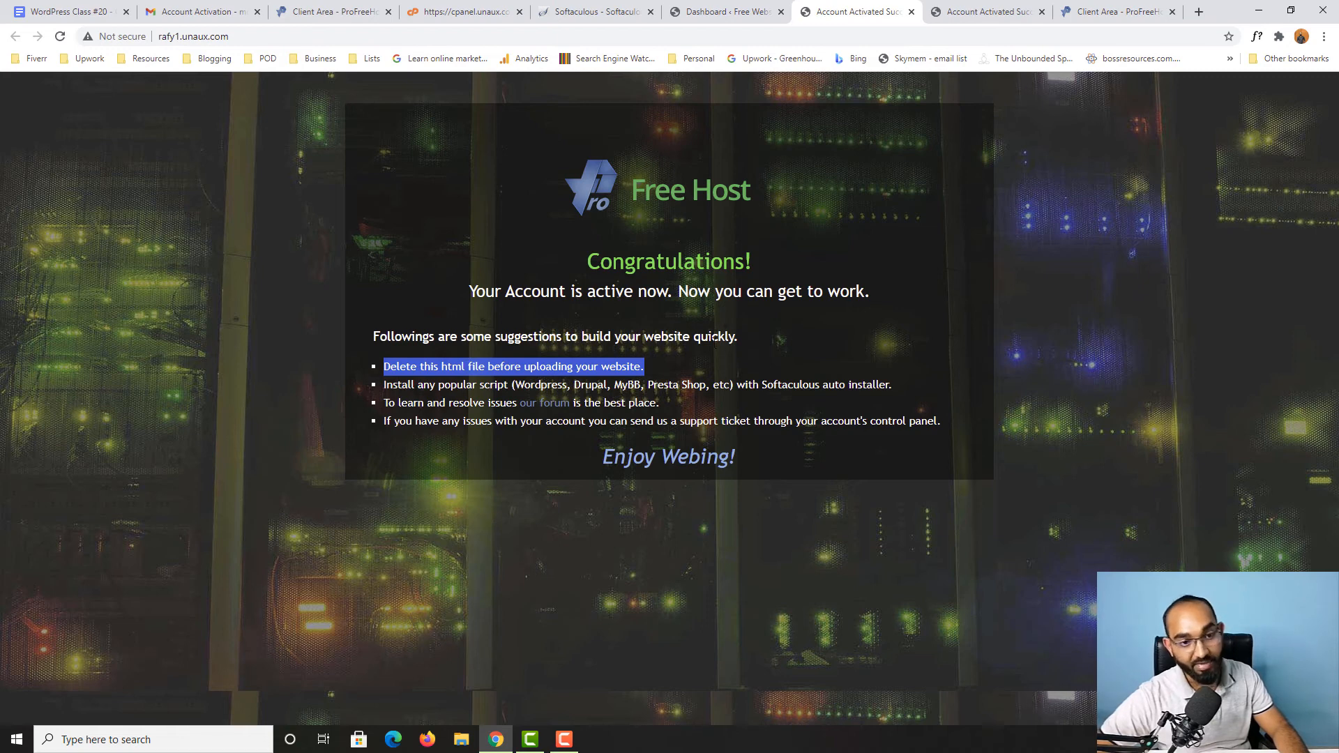
{"action": "left_click", "coordinate": [448, 366]}
{"action": "left_click_drag", "start_coordinate": [385, 367], "coordinate": [636, 369]}
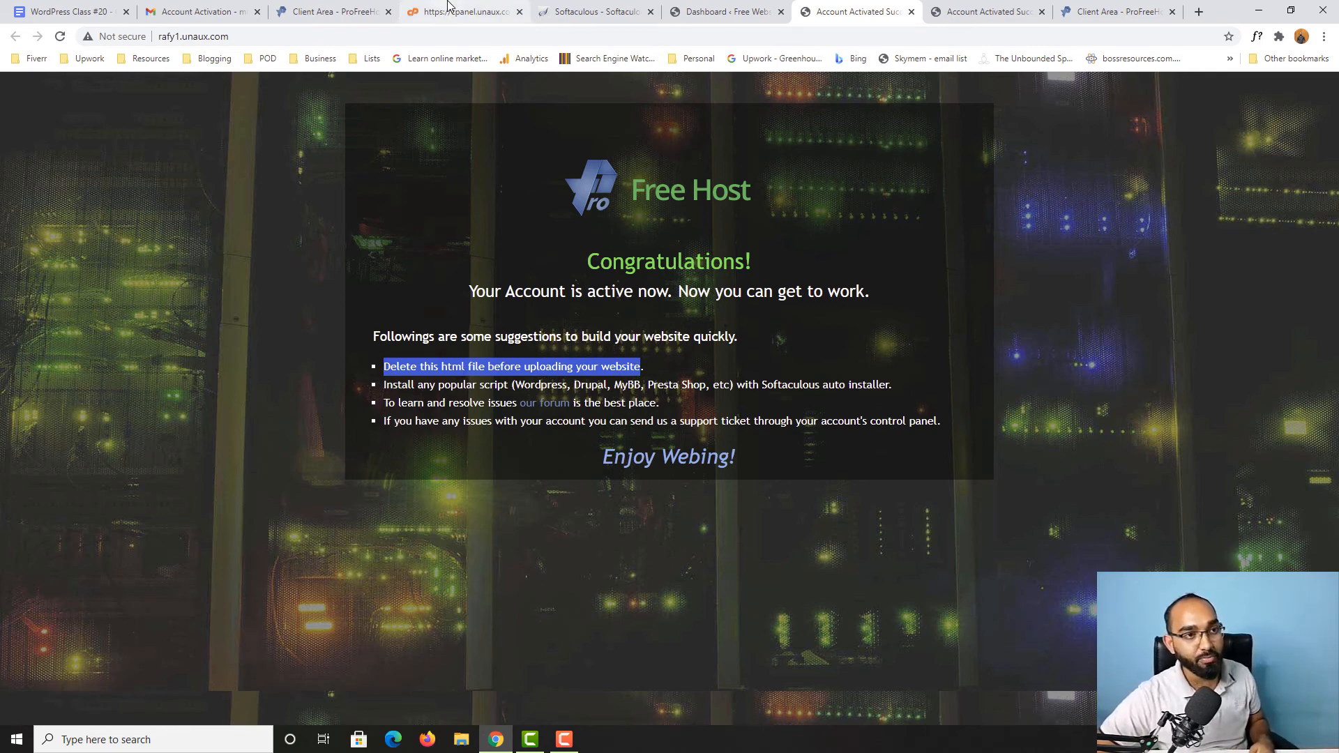
Step: Switch to the hosting control panel and open the Online File Manager
{"action": "left_click", "coordinate": [450, 5]}
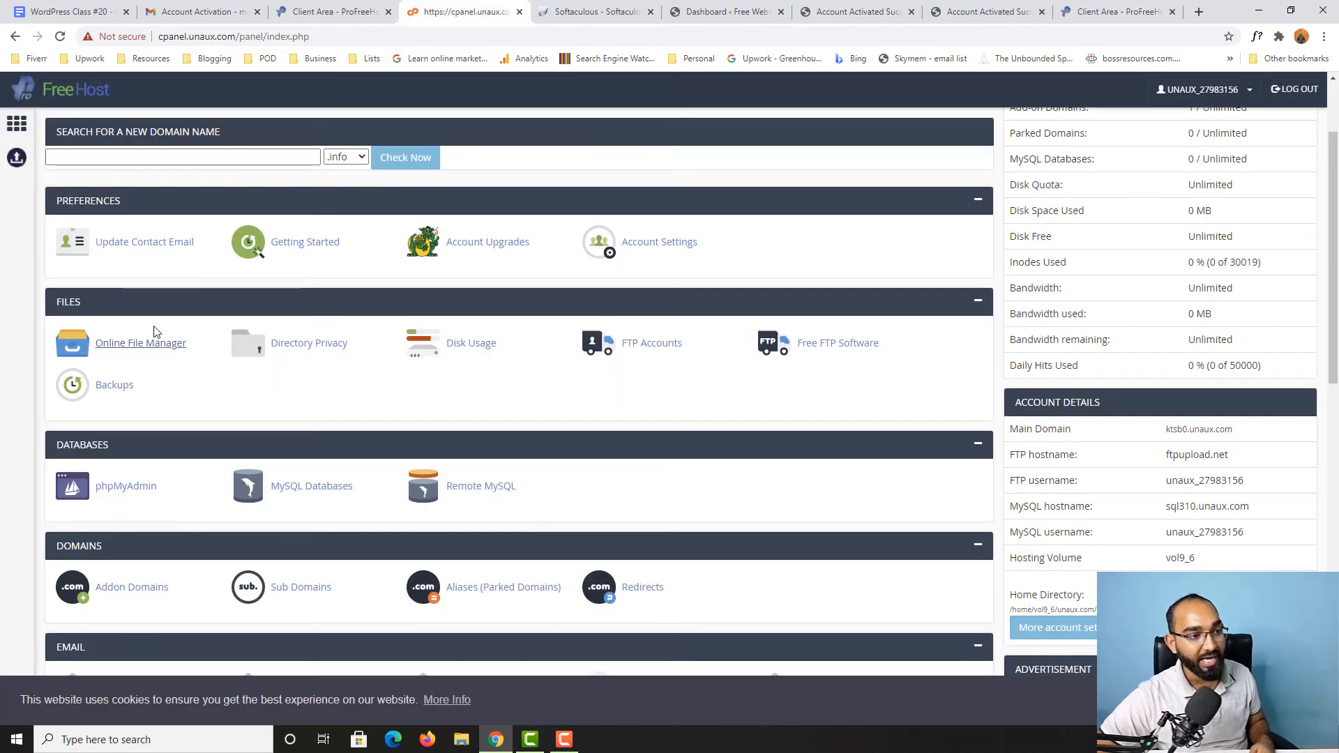
{"action": "scroll", "coordinate": [155, 335], "scroll_direction": "down", "scroll_amount": 1}
{"action": "scroll", "coordinate": [116, 285], "scroll_direction": "up", "scroll_amount": 3}
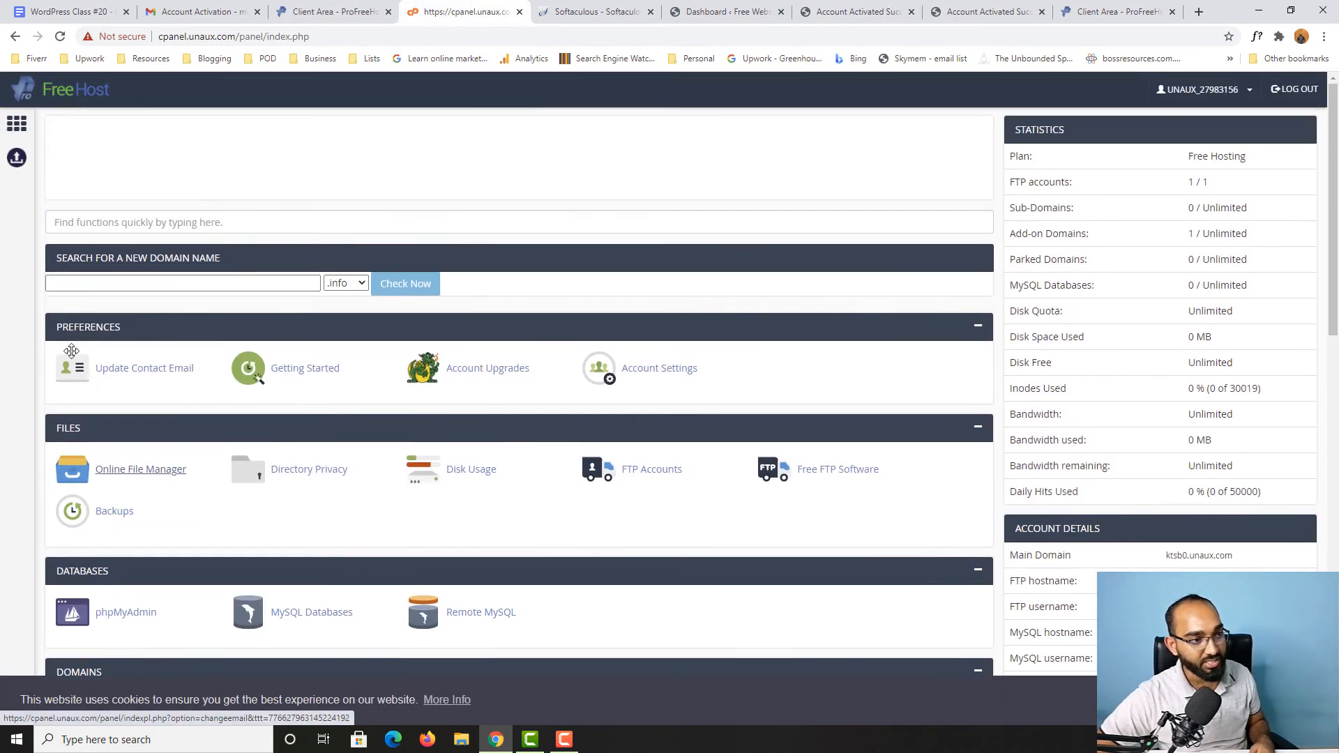
{"action": "left_click", "coordinate": [125, 477]}
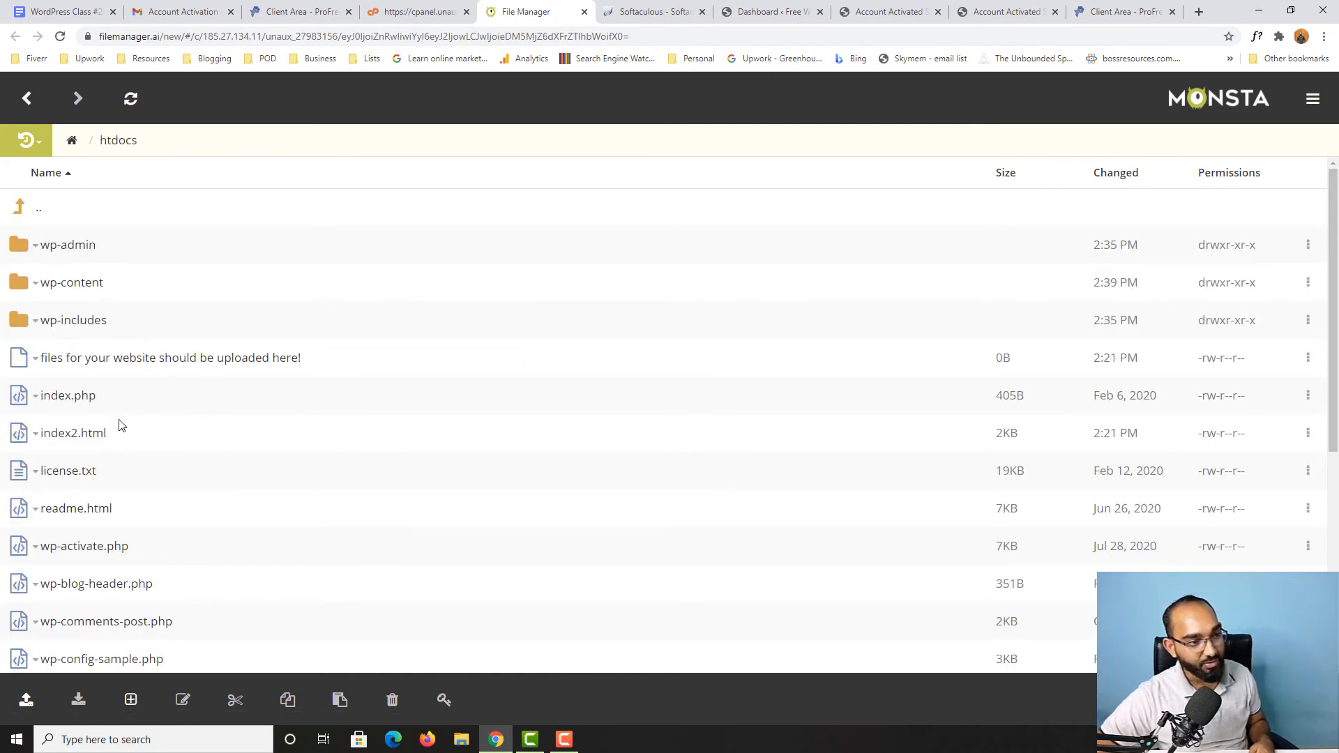
Step: Delete the index2.html file from the htdocs folder
{"action": "scroll", "coordinate": [52, 418], "scroll_direction": "down", "scroll_amount": 1}
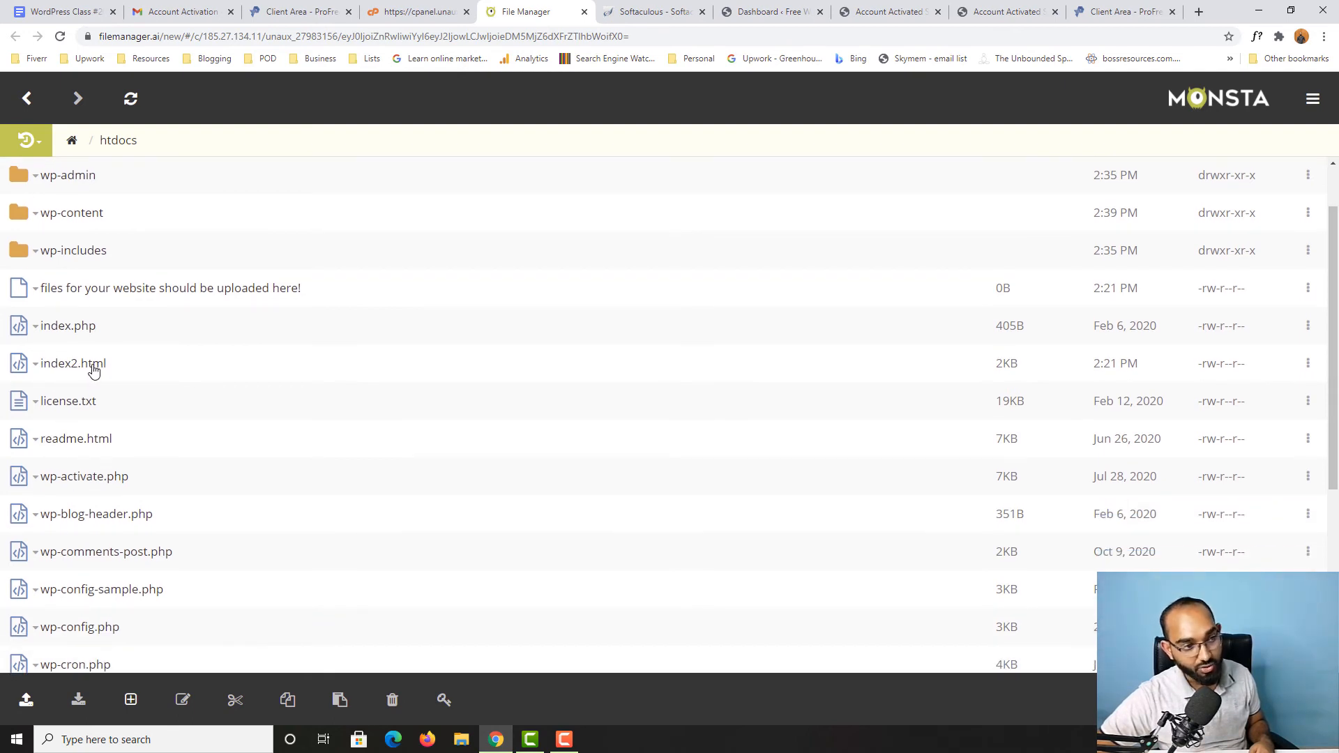
{"action": "right_click", "coordinate": [66, 369]}
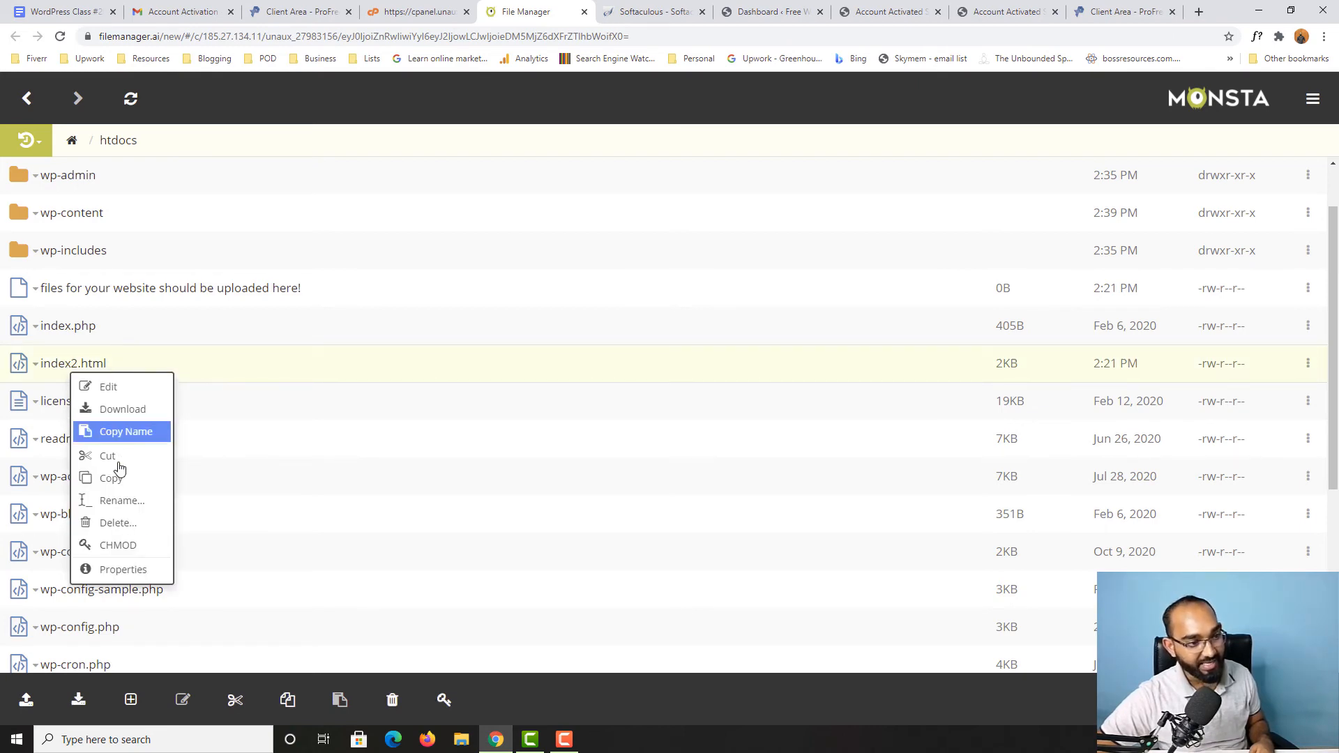
{"action": "left_click", "coordinate": [117, 528]}
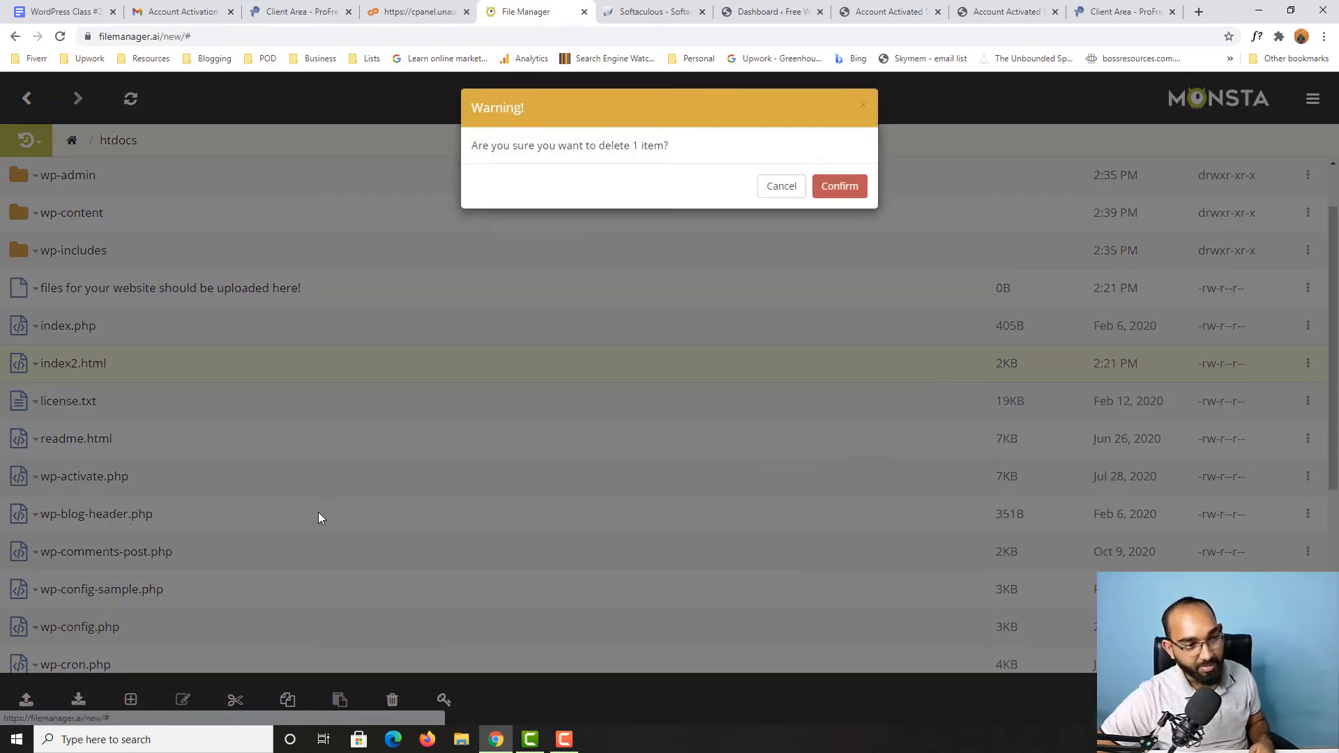
{"action": "left_click", "coordinate": [840, 191]}
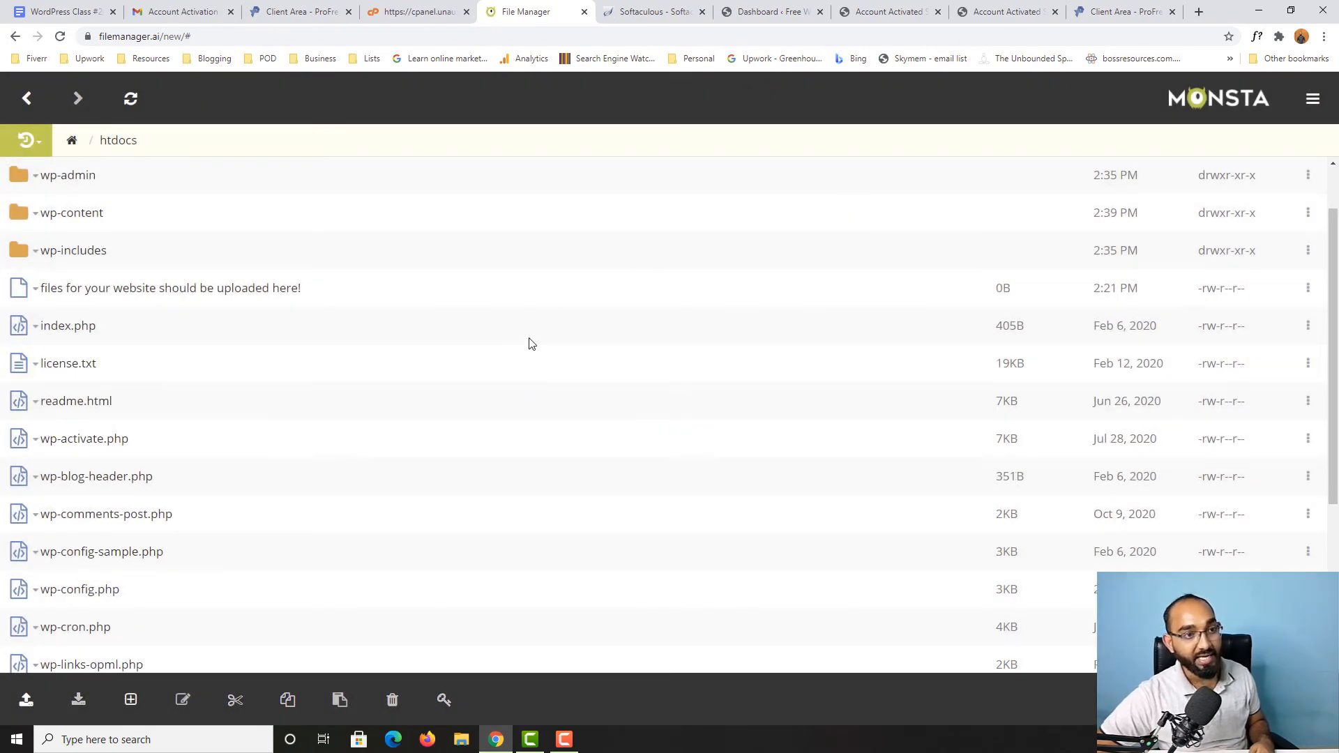
Step: Return to the WordPress dashboard and view the live site again in a new browser tab
{"action": "left_click", "coordinate": [788, 6]}
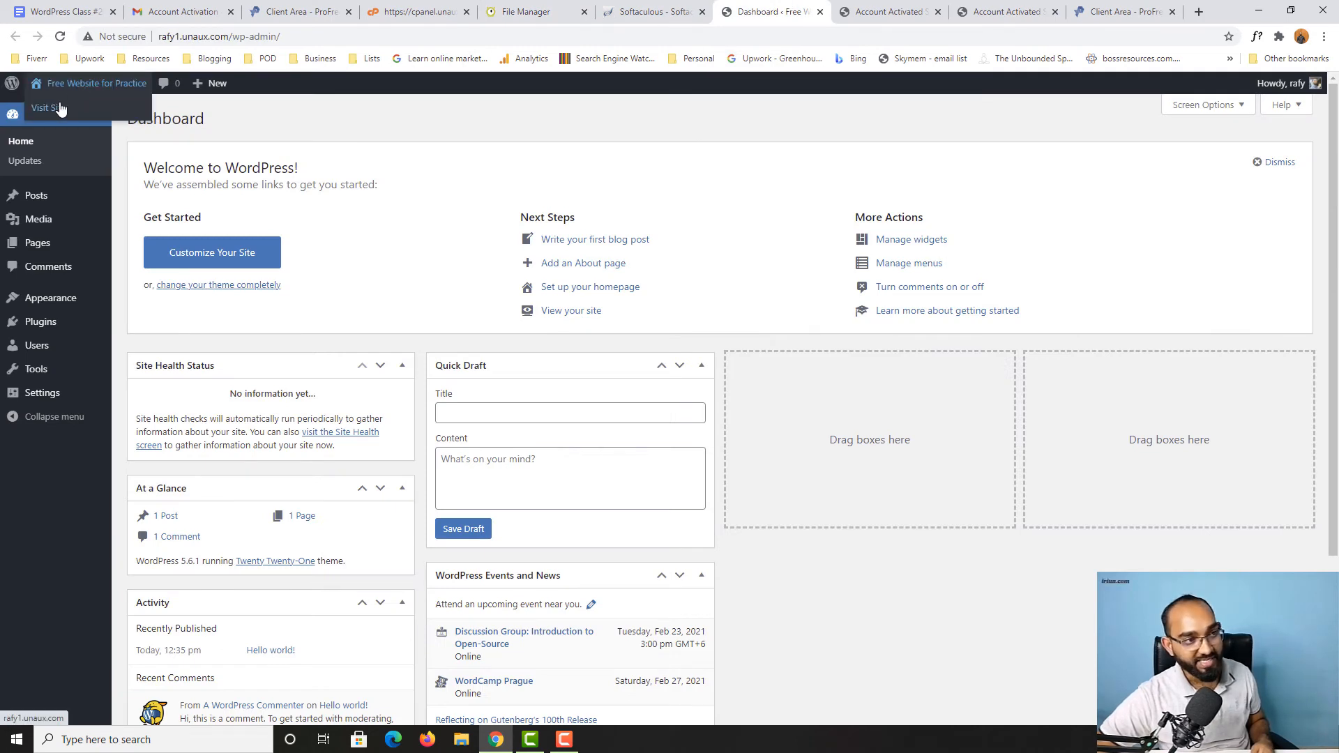
{"action": "right_click", "coordinate": [55, 110]}
{"action": "left_click", "coordinate": [64, 116]}
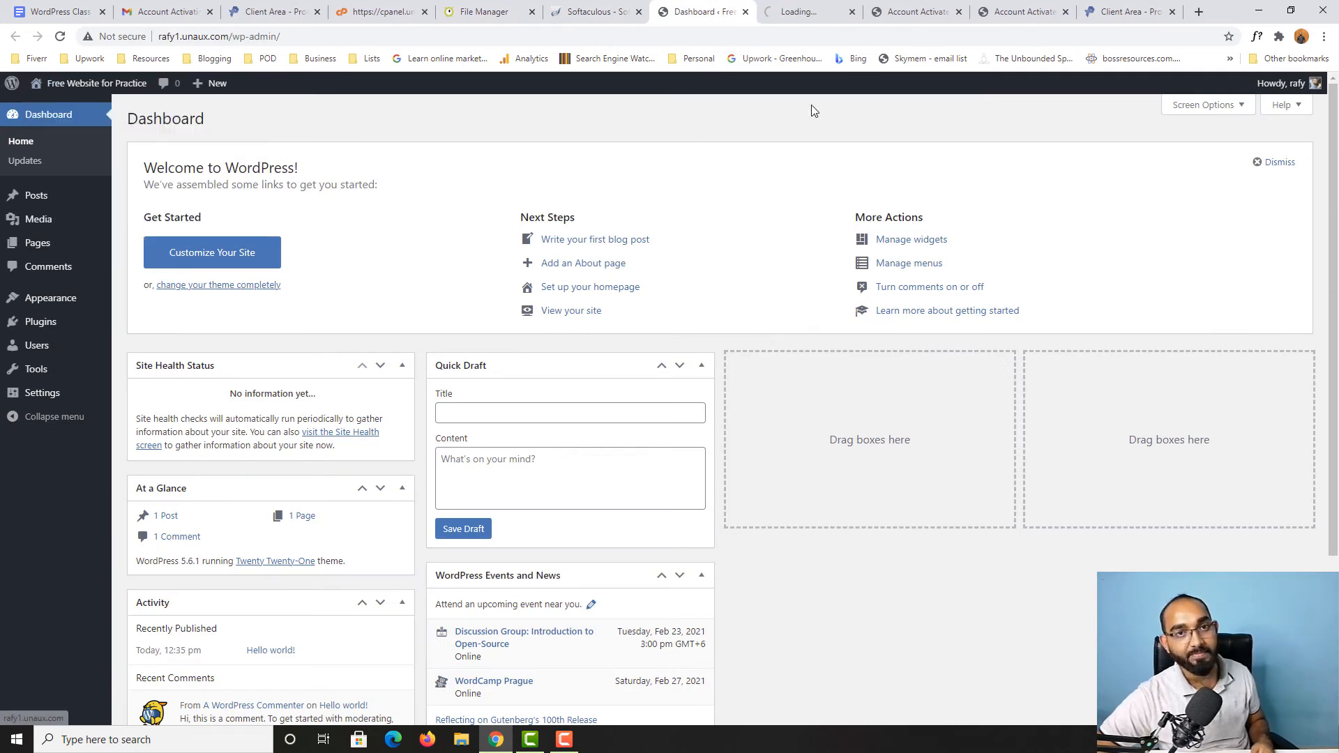
{"action": "left_click", "coordinate": [809, 15]}
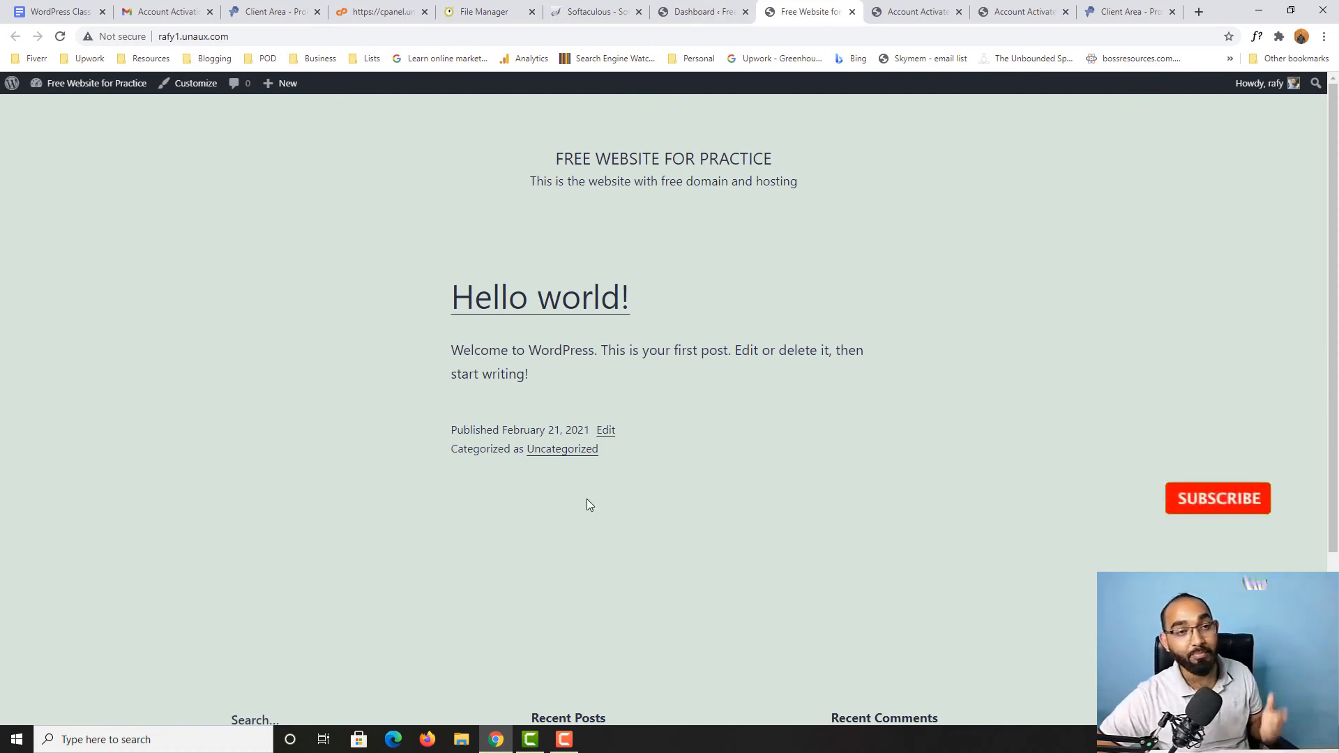
Step: Go back to the WordPress dashboard and open the page for adding a new theme
{"action": "left_click", "coordinate": [687, 7]}
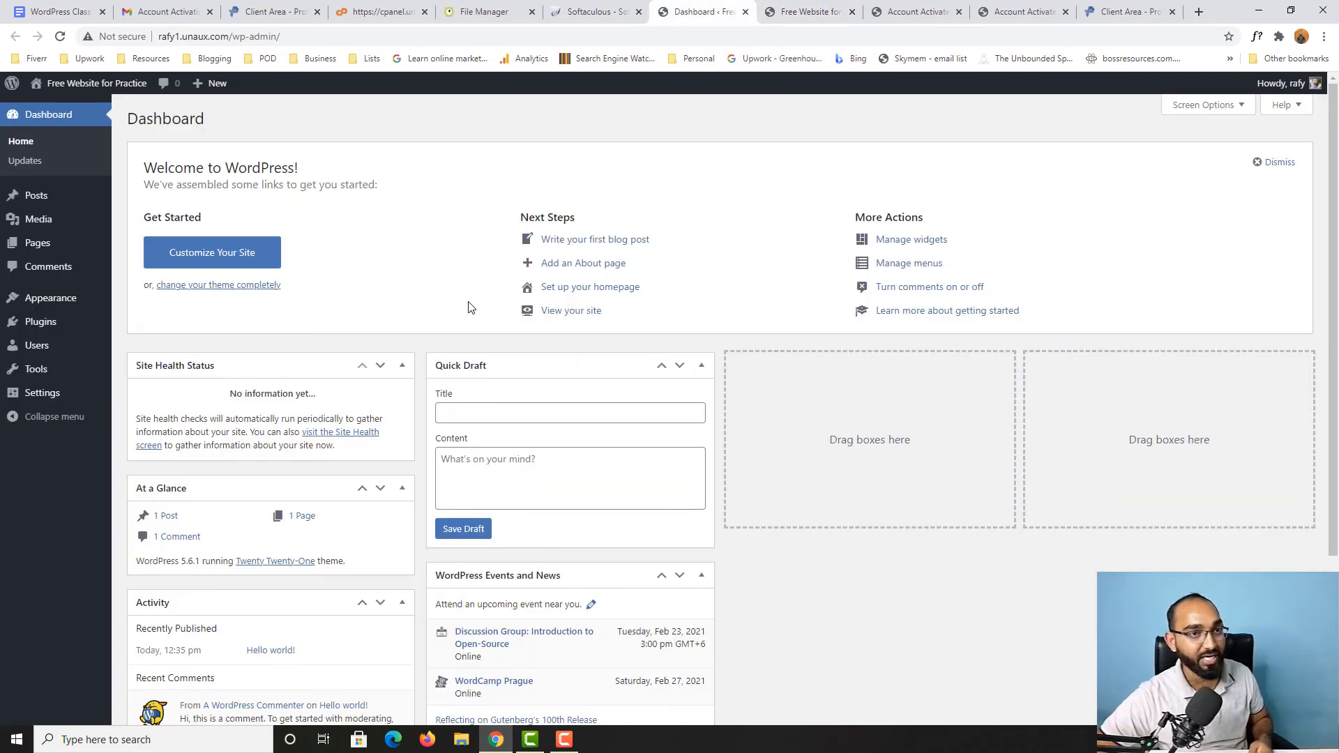
{"action": "mouse_move", "coordinate": [44, 300]}
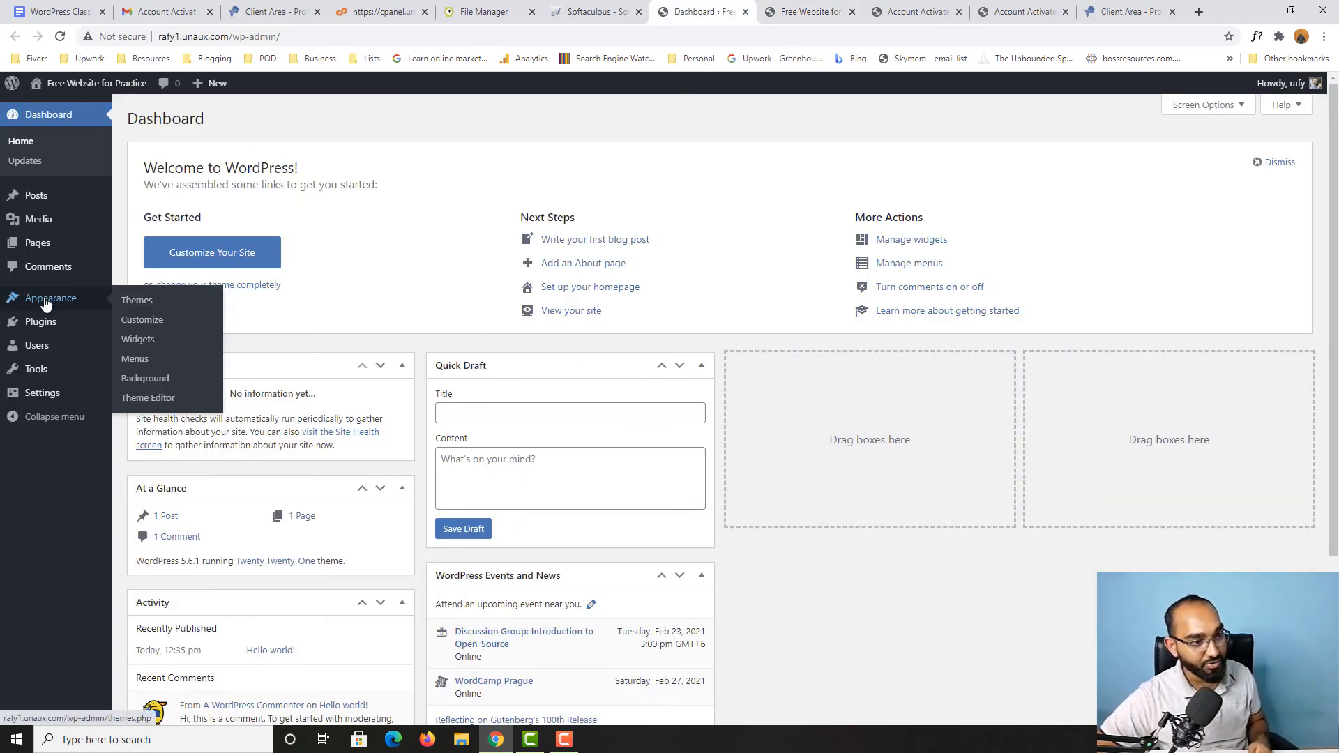
{"action": "left_click", "coordinate": [134, 300]}
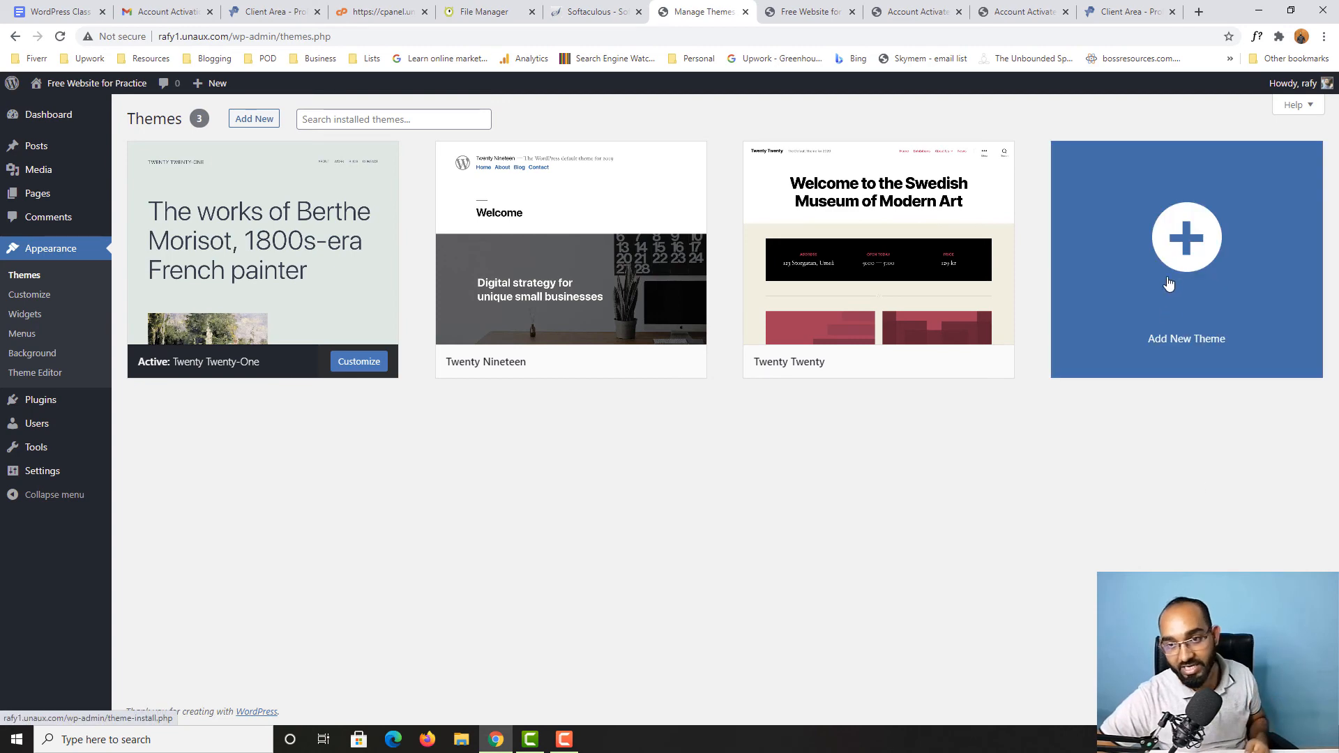
{"action": "left_click", "coordinate": [1189, 269]}
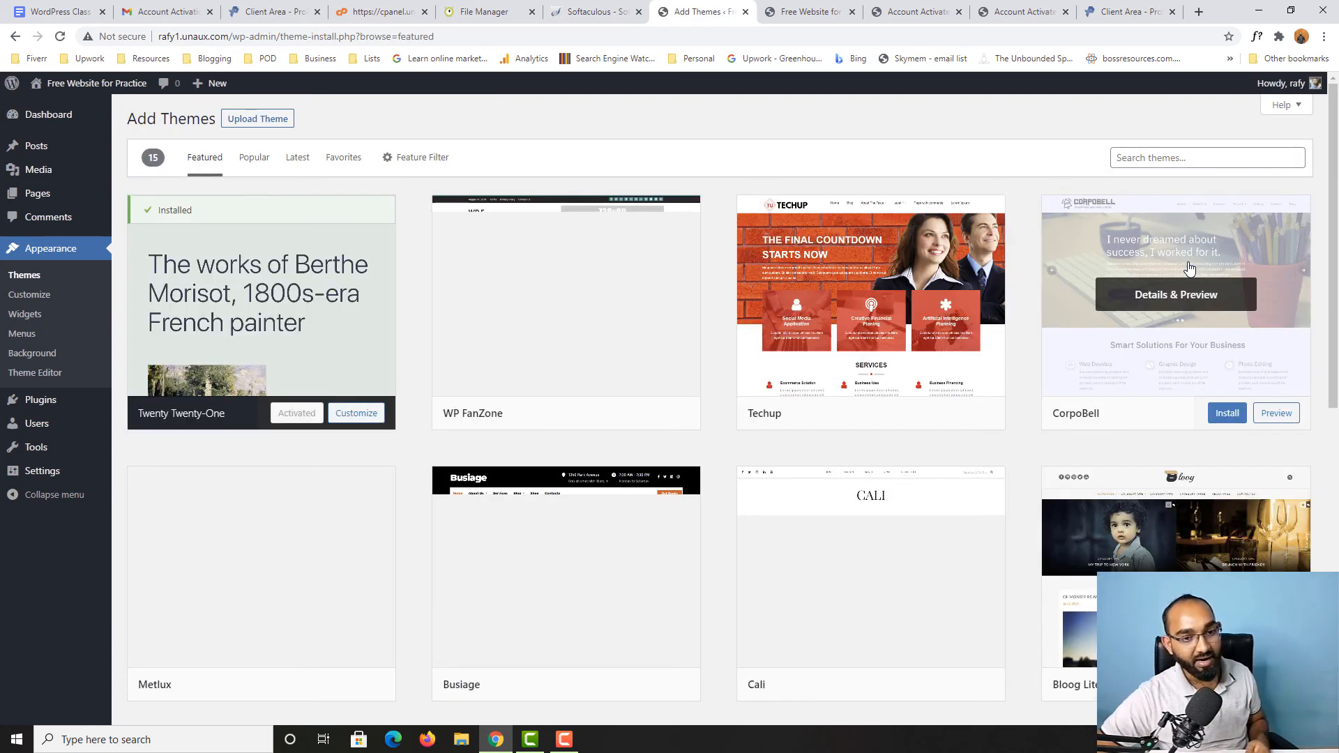
Step: Find the Kadence theme among the popular themes, install it and activate it
{"action": "left_click", "coordinate": [253, 165]}
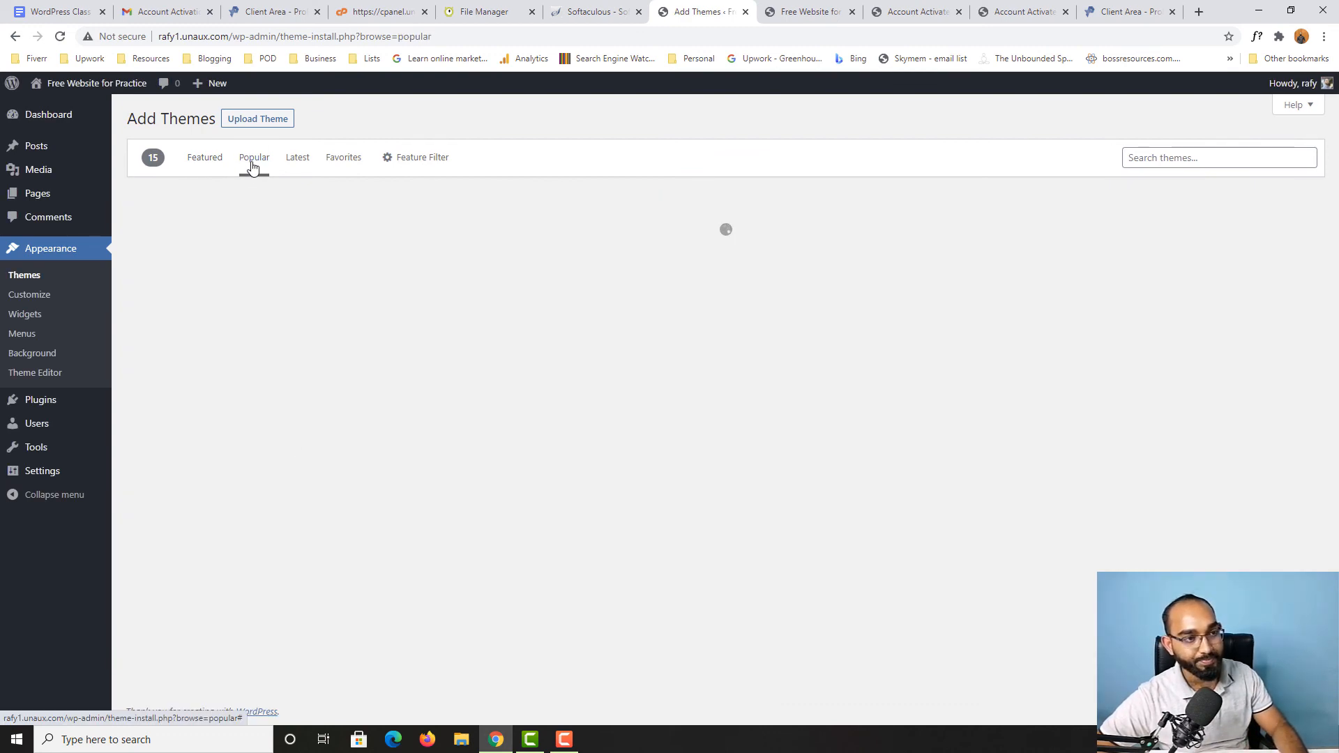
{"action": "scroll", "coordinate": [1265, 353], "scroll_direction": "down", "scroll_amount": 1}
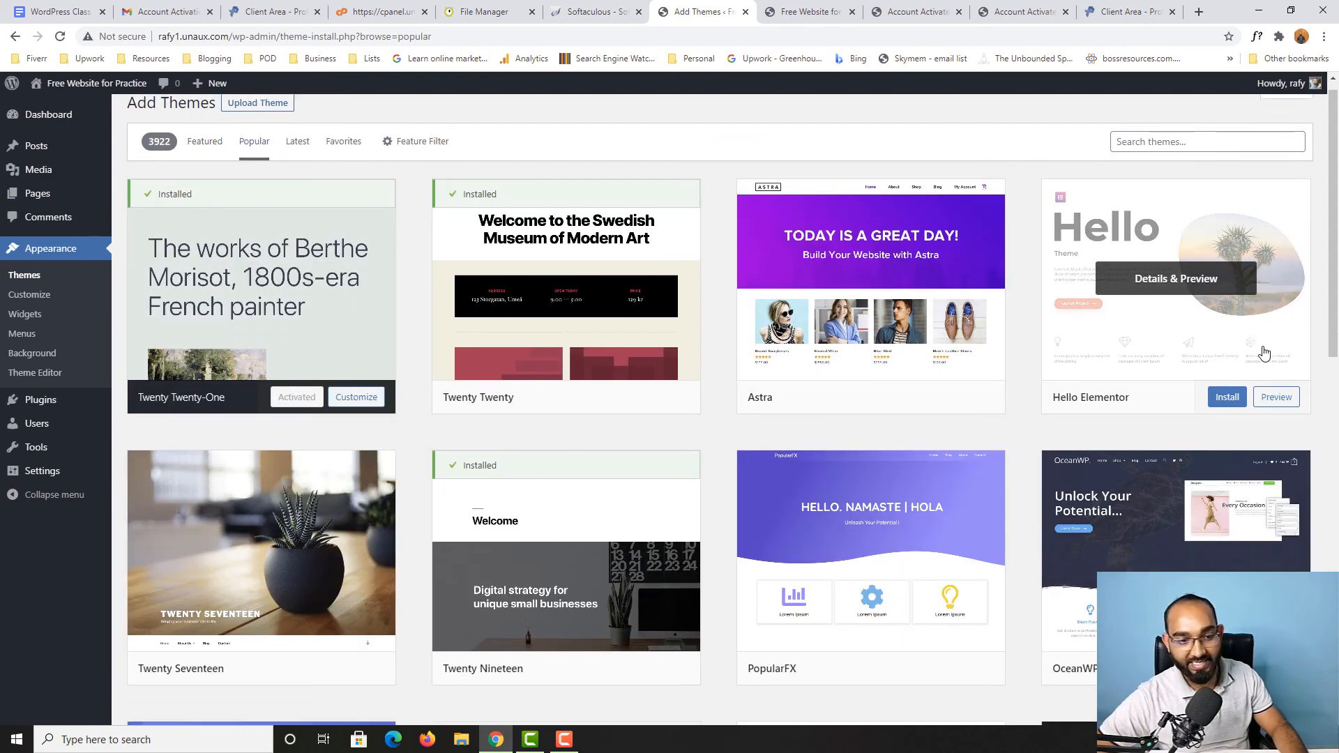
{"action": "scroll", "coordinate": [1265, 353], "scroll_direction": "down", "scroll_amount": 2}
{"action": "scroll", "coordinate": [1273, 357], "scroll_direction": "down", "scroll_amount": 5}
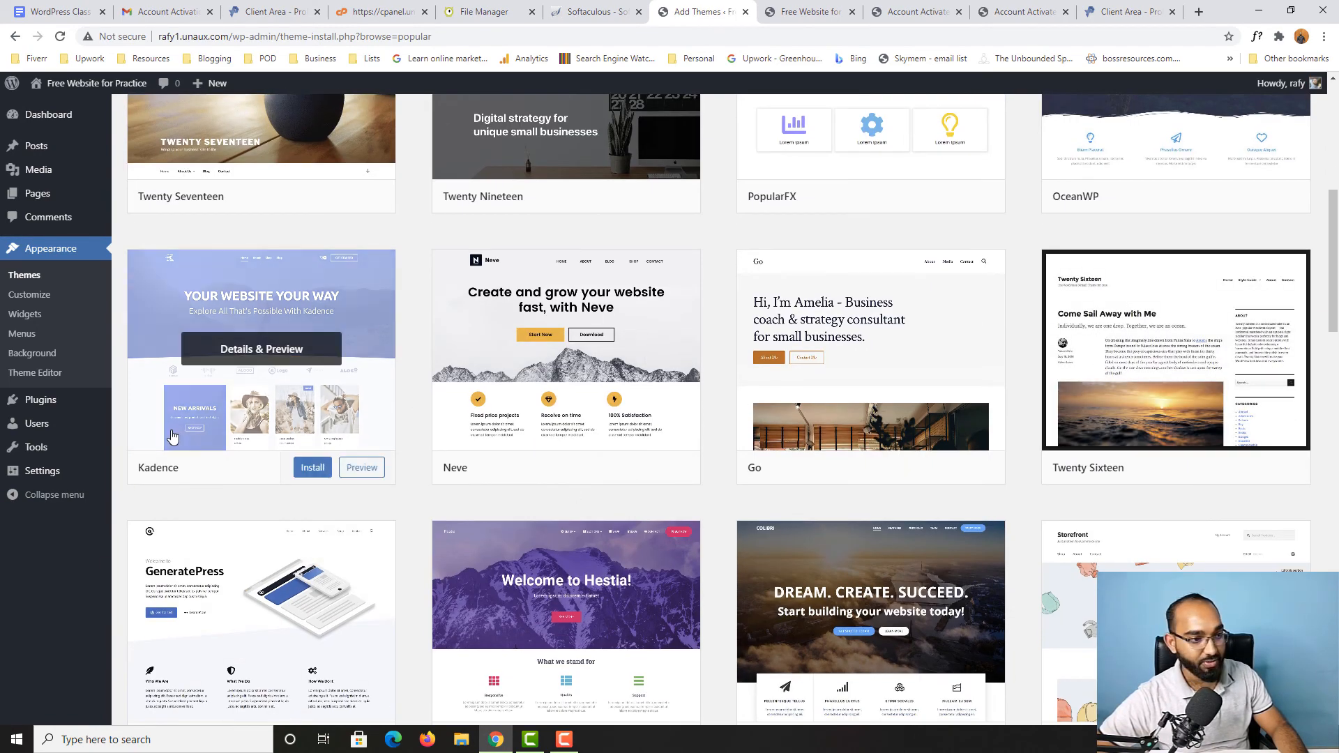
{"action": "left_click", "coordinate": [311, 468]}
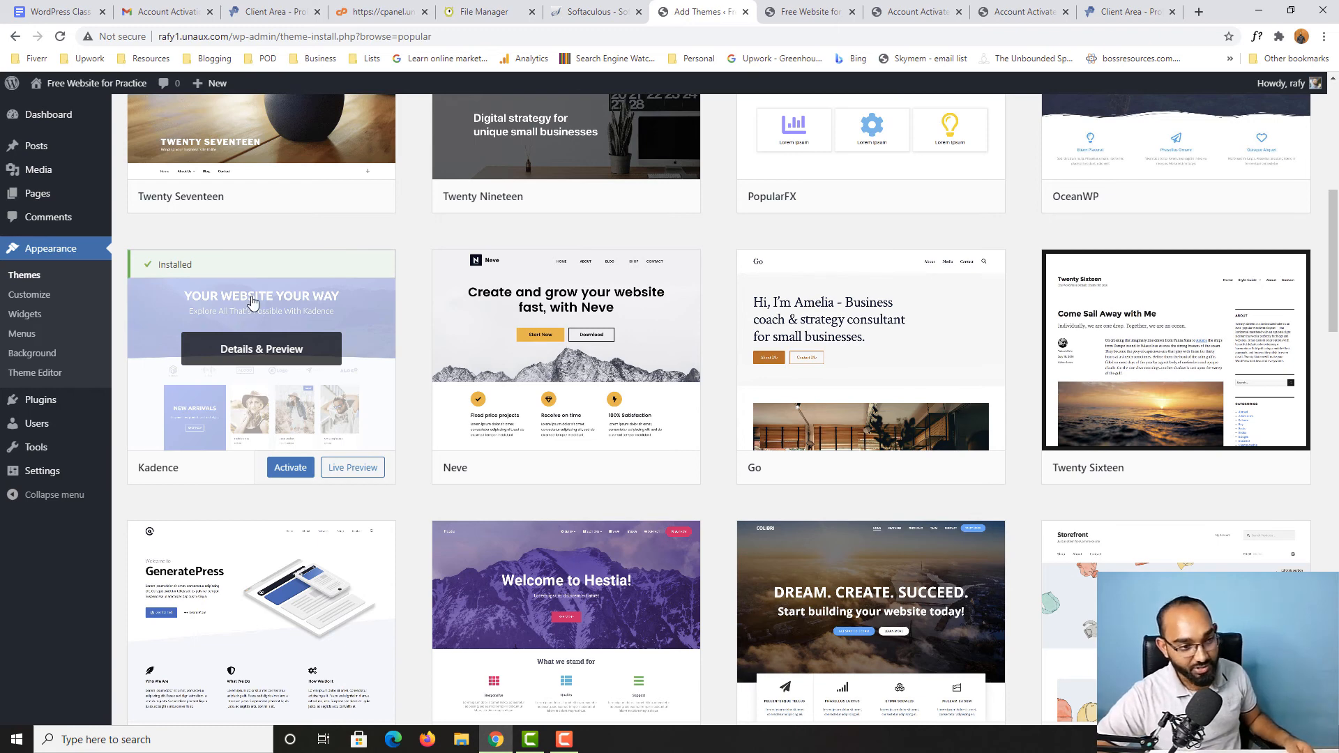
{"action": "left_click", "coordinate": [291, 468]}
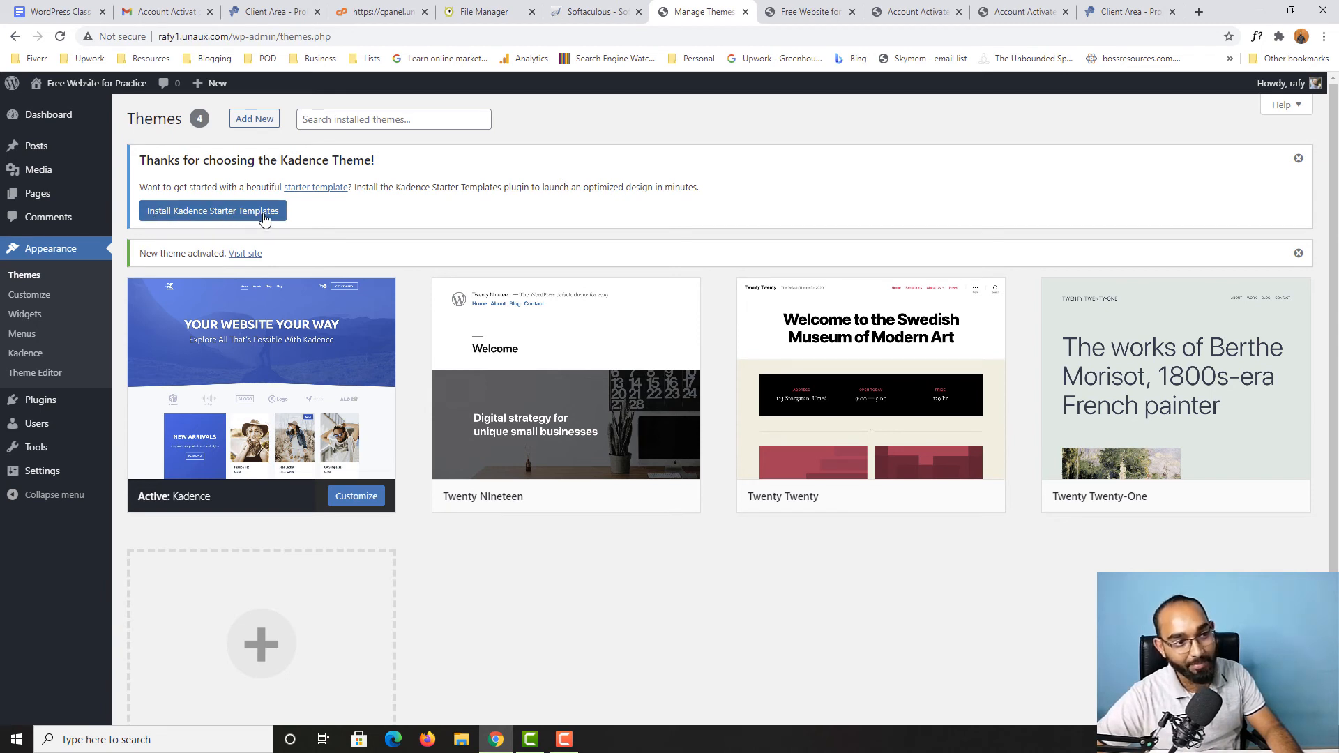
Step: Install the Kadence Starter Templates plugin offered for the active theme
{"action": "left_click", "coordinate": [202, 213]}
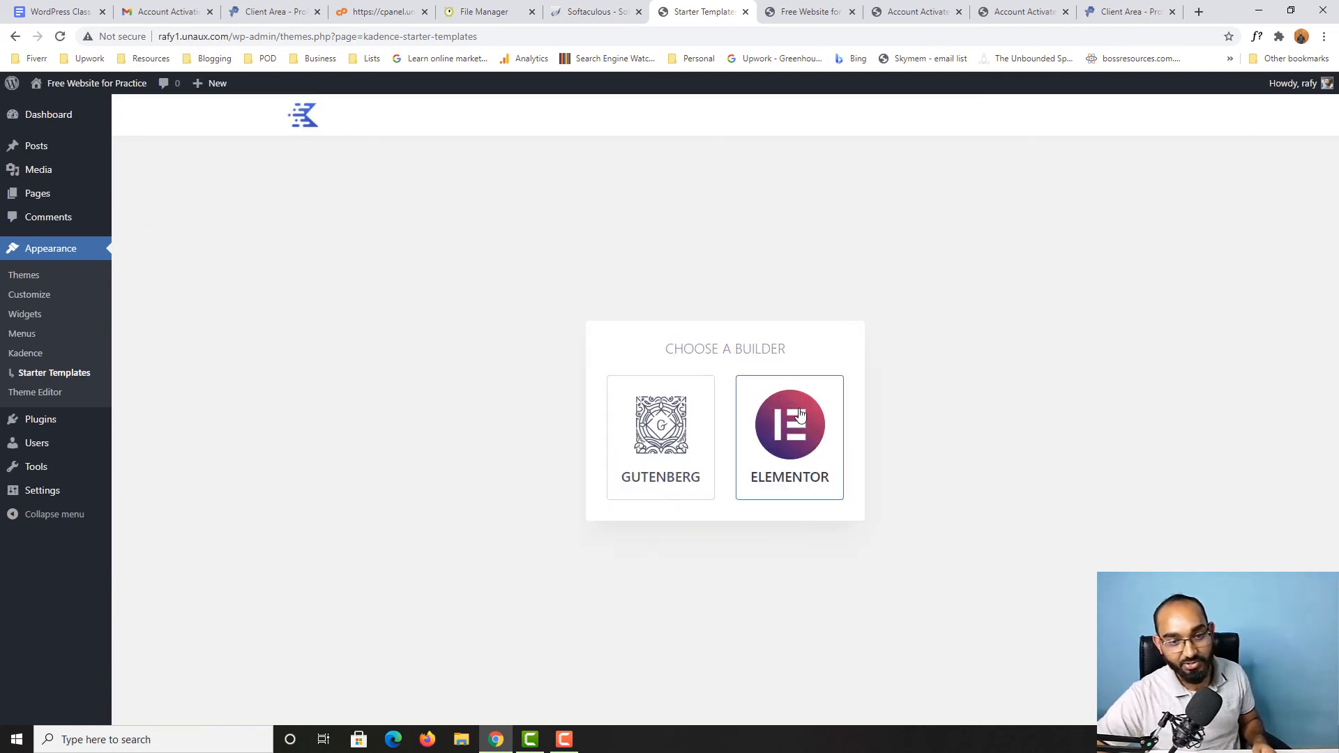
Step: Choose Elementor as the page builder and open the Control B template from the starter template gallery
{"action": "left_click", "coordinate": [800, 444]}
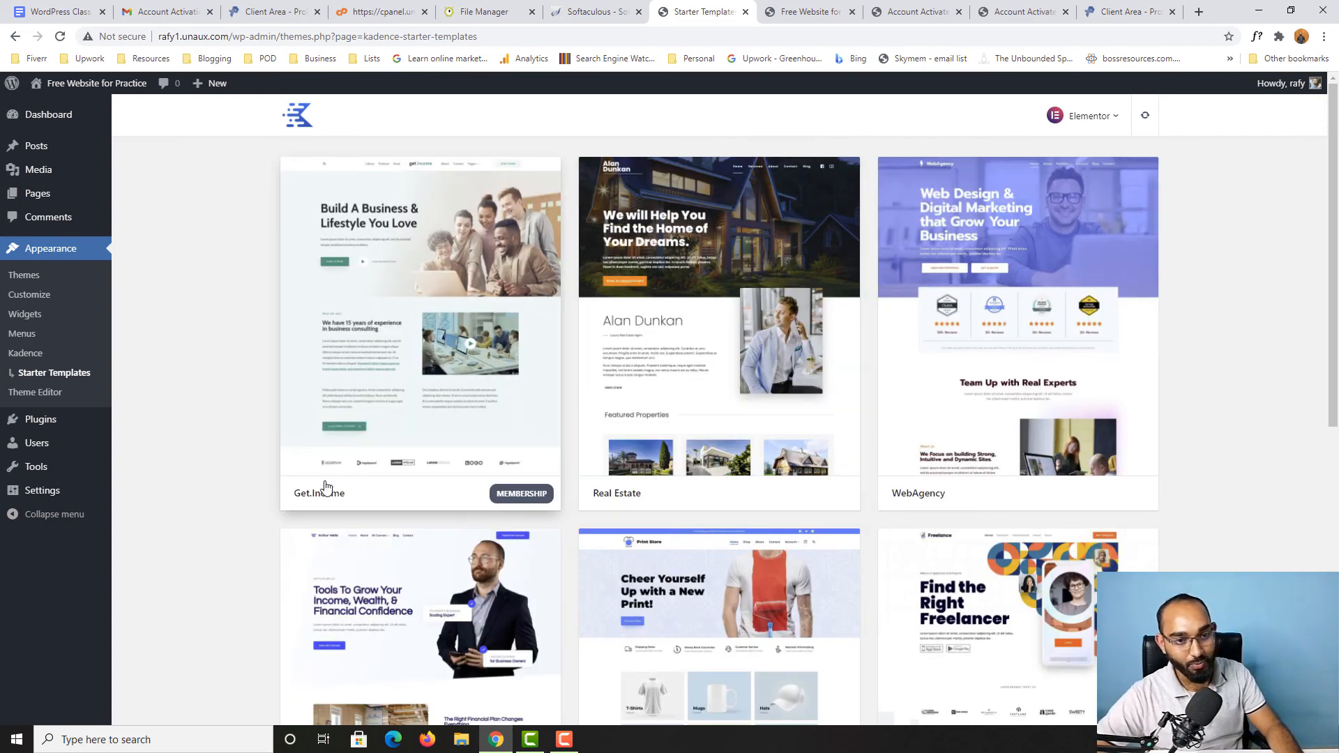
{"action": "scroll", "coordinate": [1197, 421], "scroll_direction": "down", "scroll_amount": 5}
{"action": "scroll", "coordinate": [1197, 421], "scroll_direction": "up", "scroll_amount": 5}
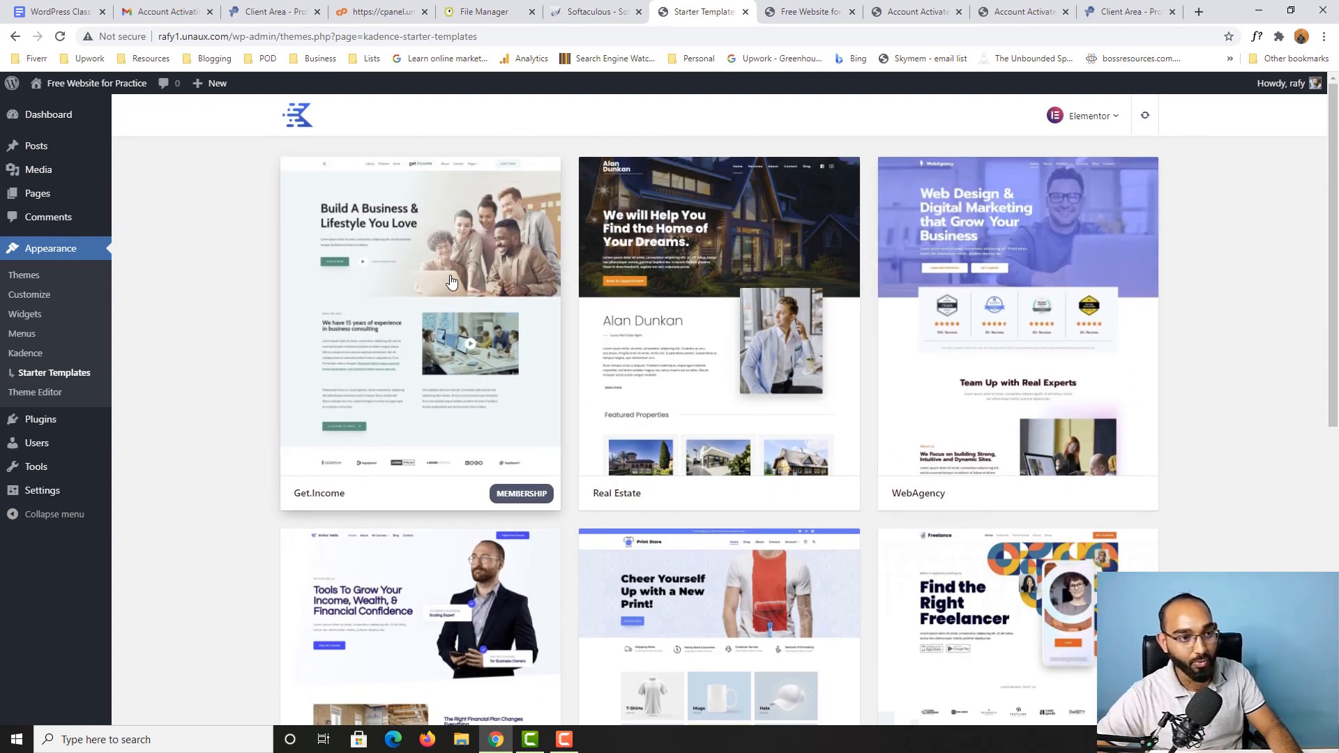
{"action": "scroll", "coordinate": [1111, 397], "scroll_direction": "down", "scroll_amount": 8}
{"action": "scroll", "coordinate": [1161, 411], "scroll_direction": "up", "scroll_amount": 1}
{"action": "scroll", "coordinate": [1160, 411], "scroll_direction": "down", "scroll_amount": 1}
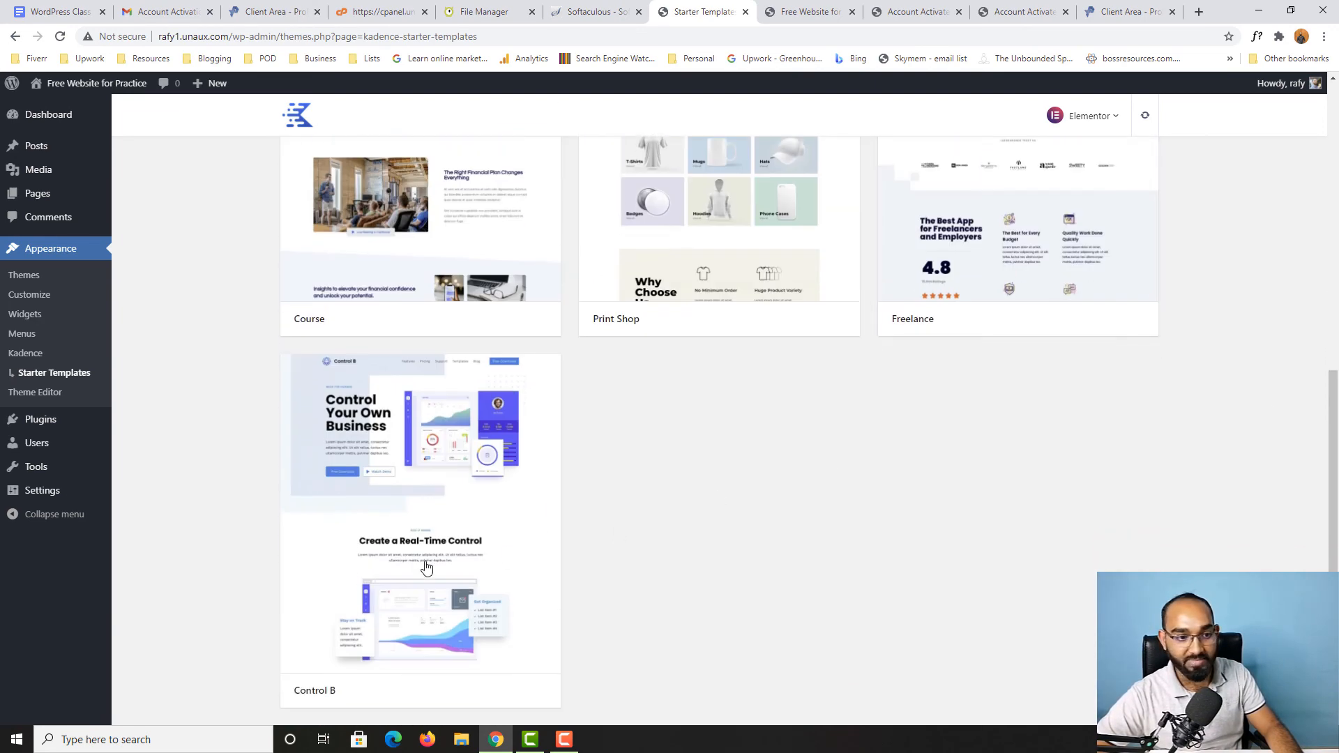
{"action": "left_click", "coordinate": [400, 487]}
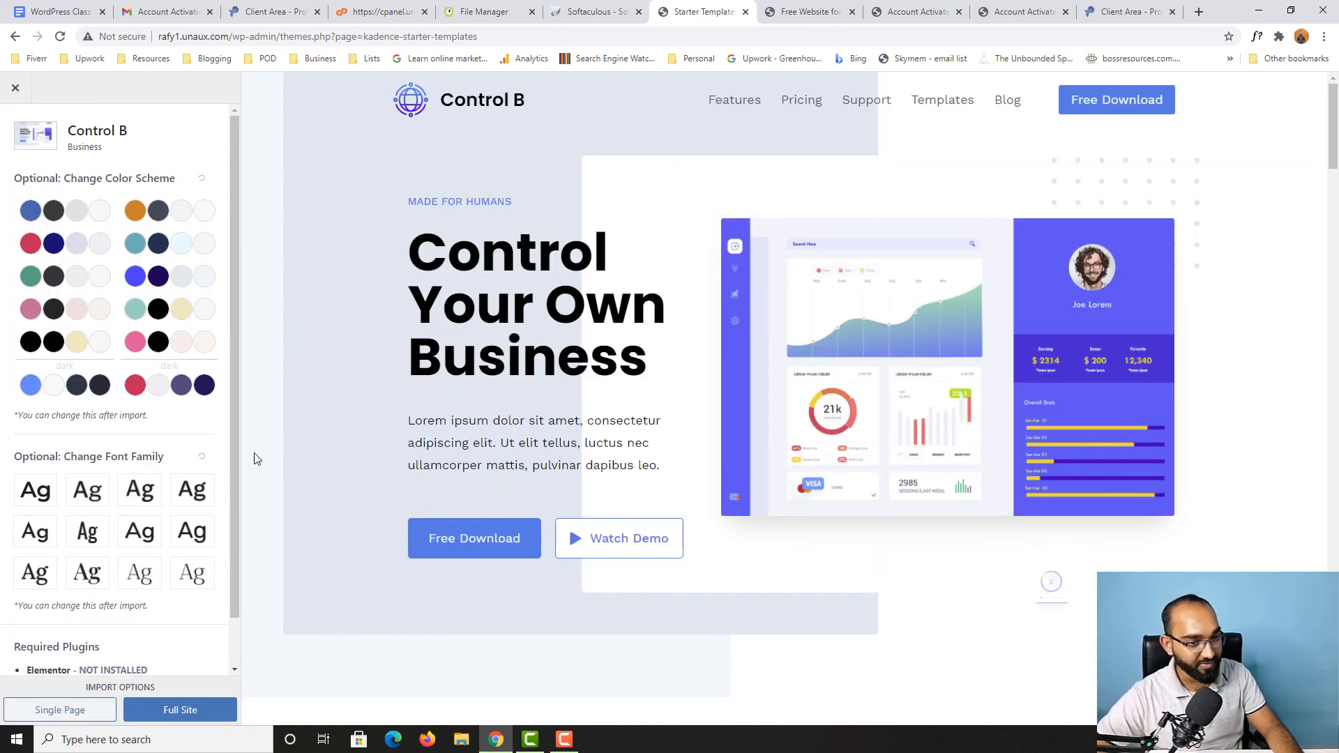
Step: Import the Control B template as a full site, including its required Elementor plugin
{"action": "left_click", "coordinate": [170, 718]}
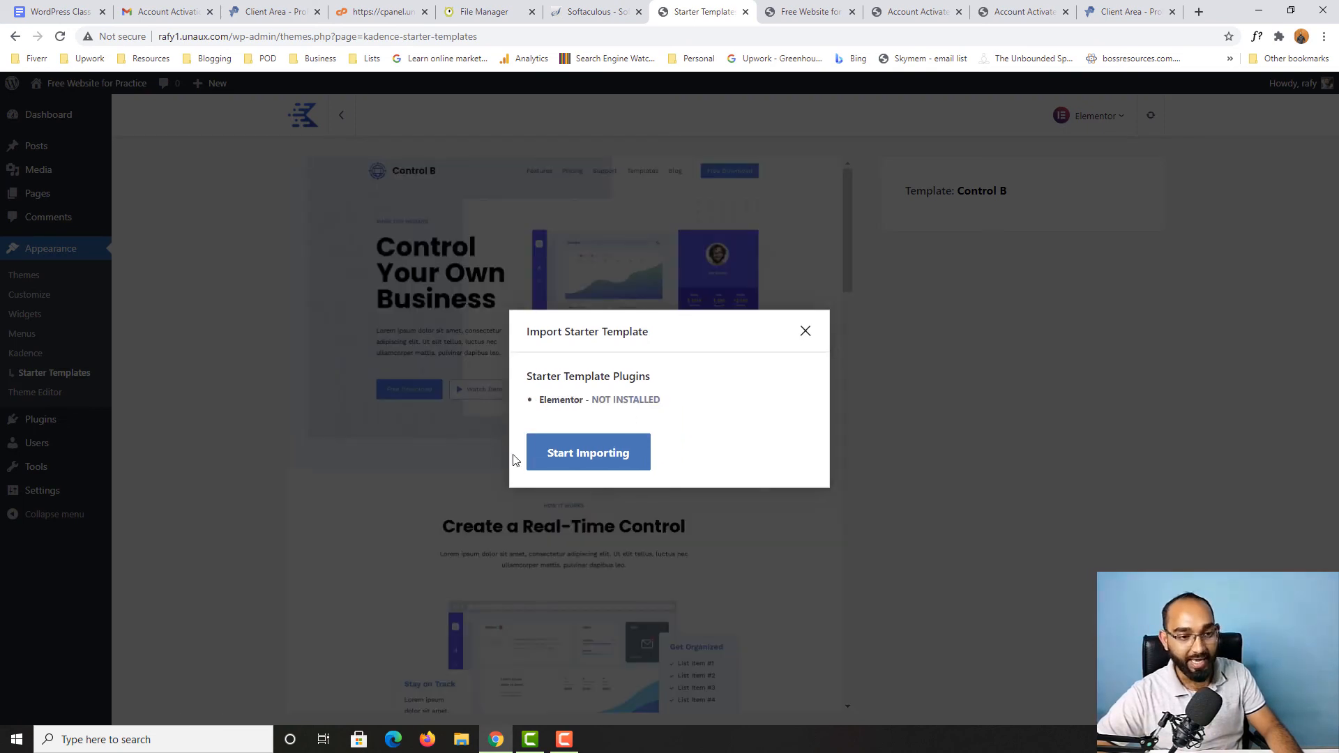
{"action": "left_click", "coordinate": [598, 465]}
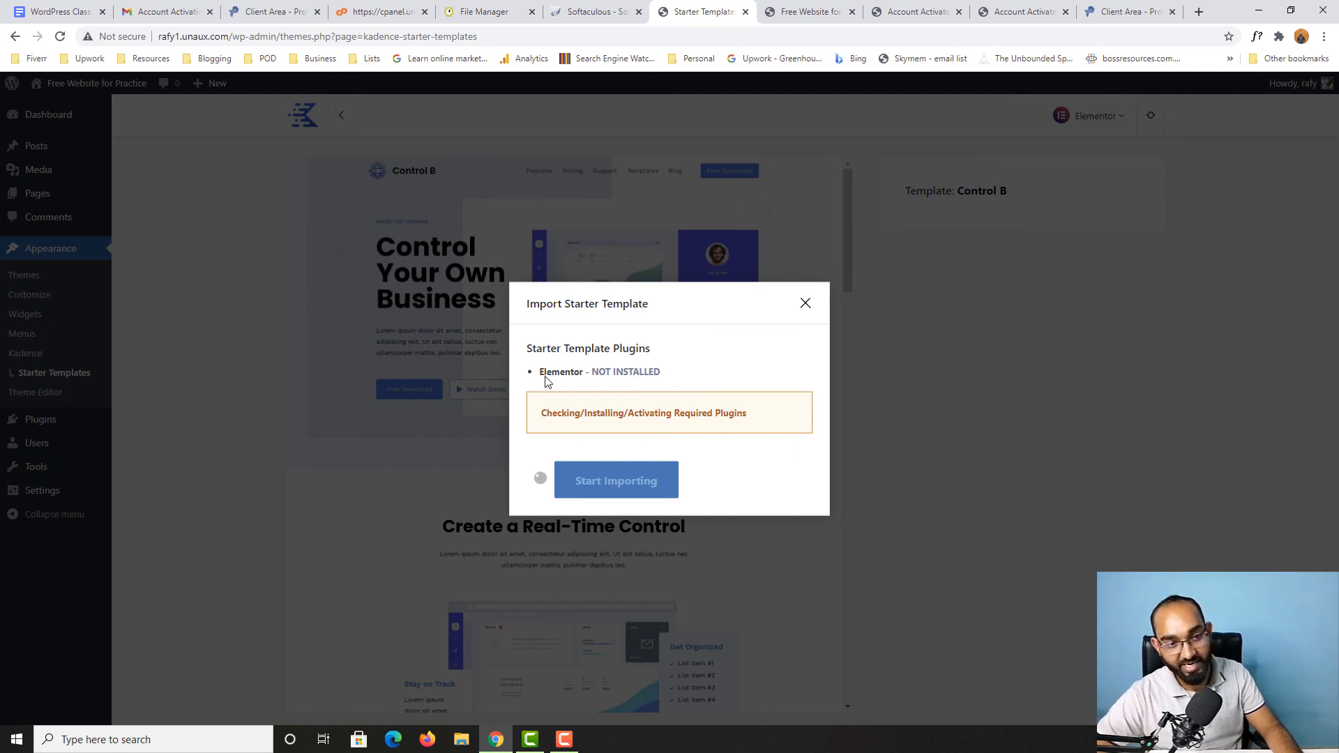
{"action": "double_click", "coordinate": [570, 373]}
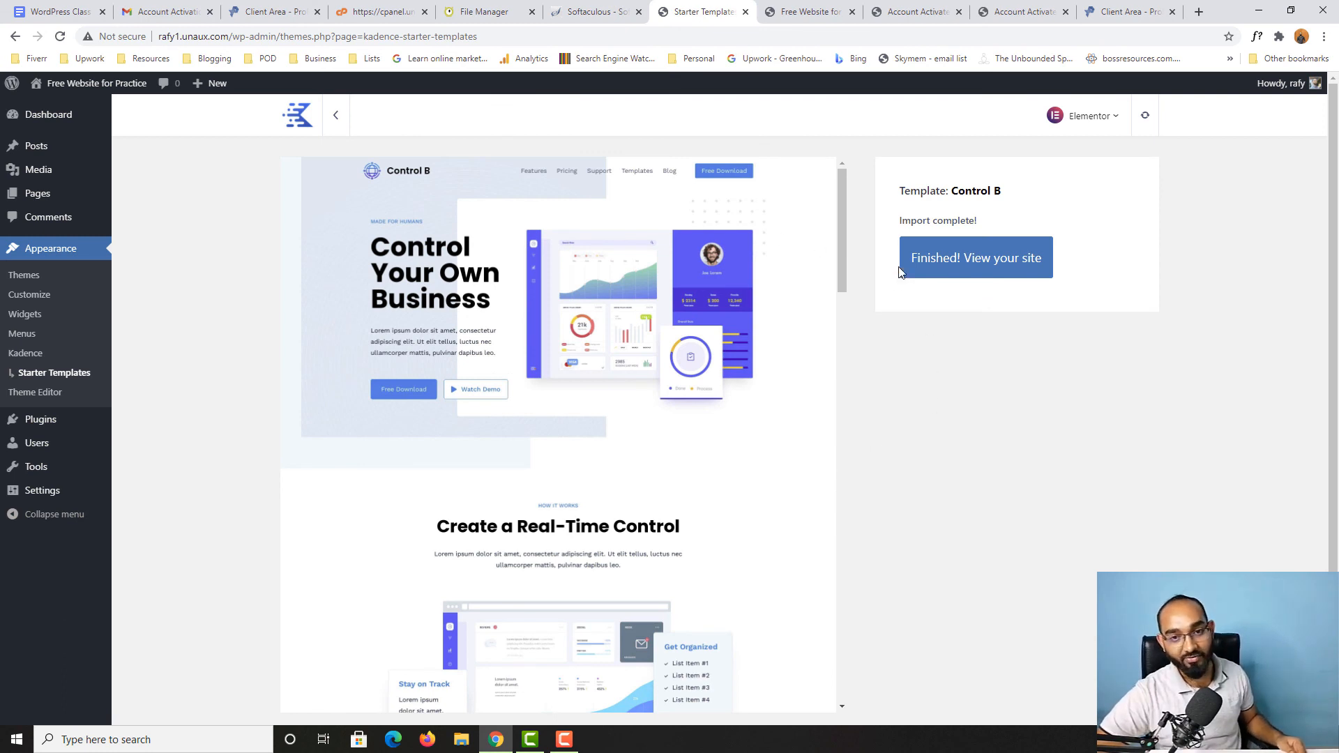
Step: Open the finished site after the import and look through the sections of its home page
{"action": "left_click", "coordinate": [947, 263]}
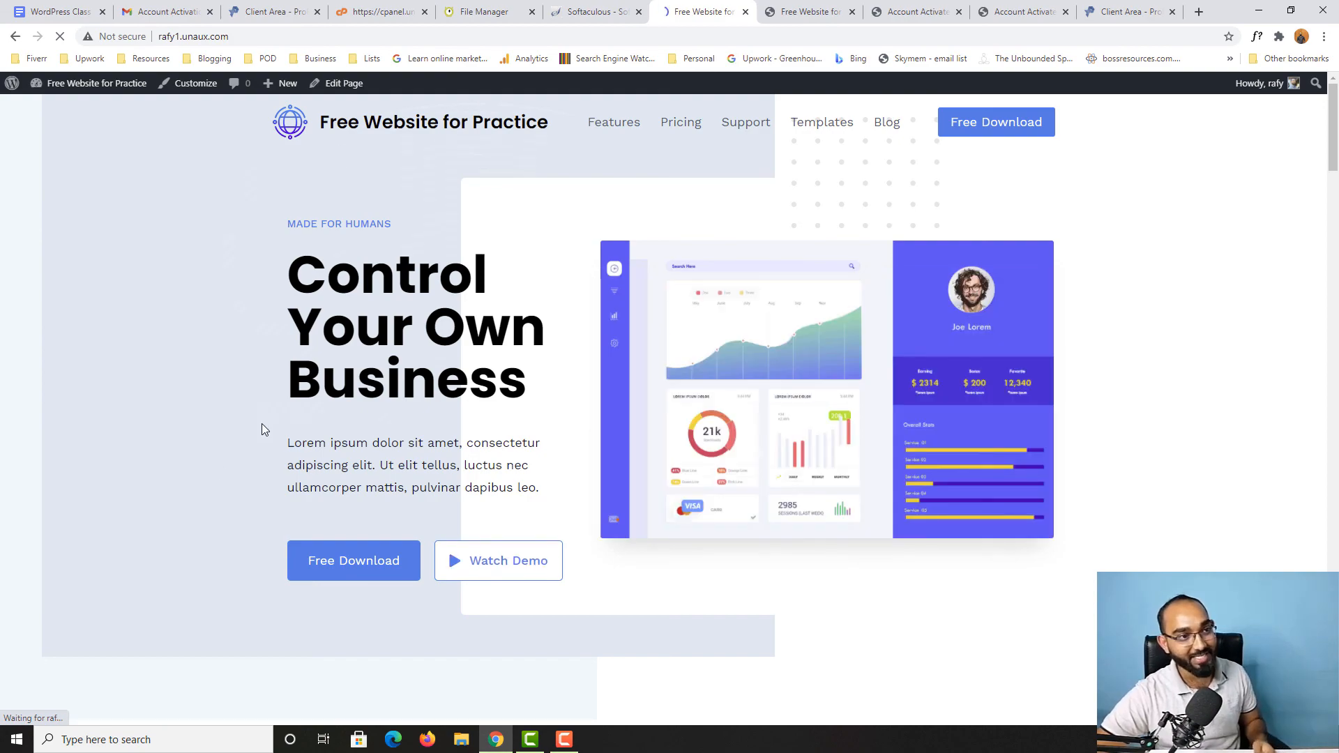
{"action": "scroll", "coordinate": [261, 426], "scroll_direction": "down", "scroll_amount": 5}
{"action": "scroll", "coordinate": [266, 410], "scroll_direction": "up", "scroll_amount": 5}
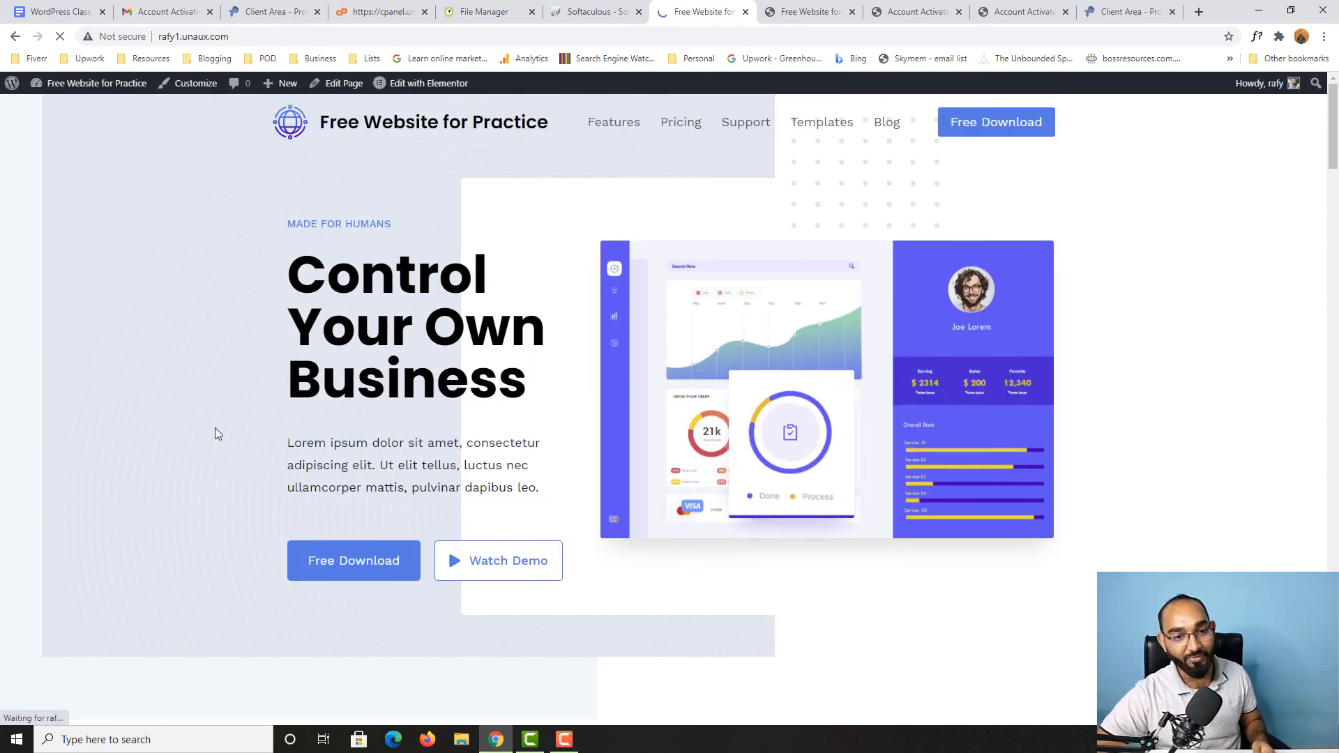
{"action": "scroll", "coordinate": [215, 433], "scroll_direction": "down", "scroll_amount": 18}
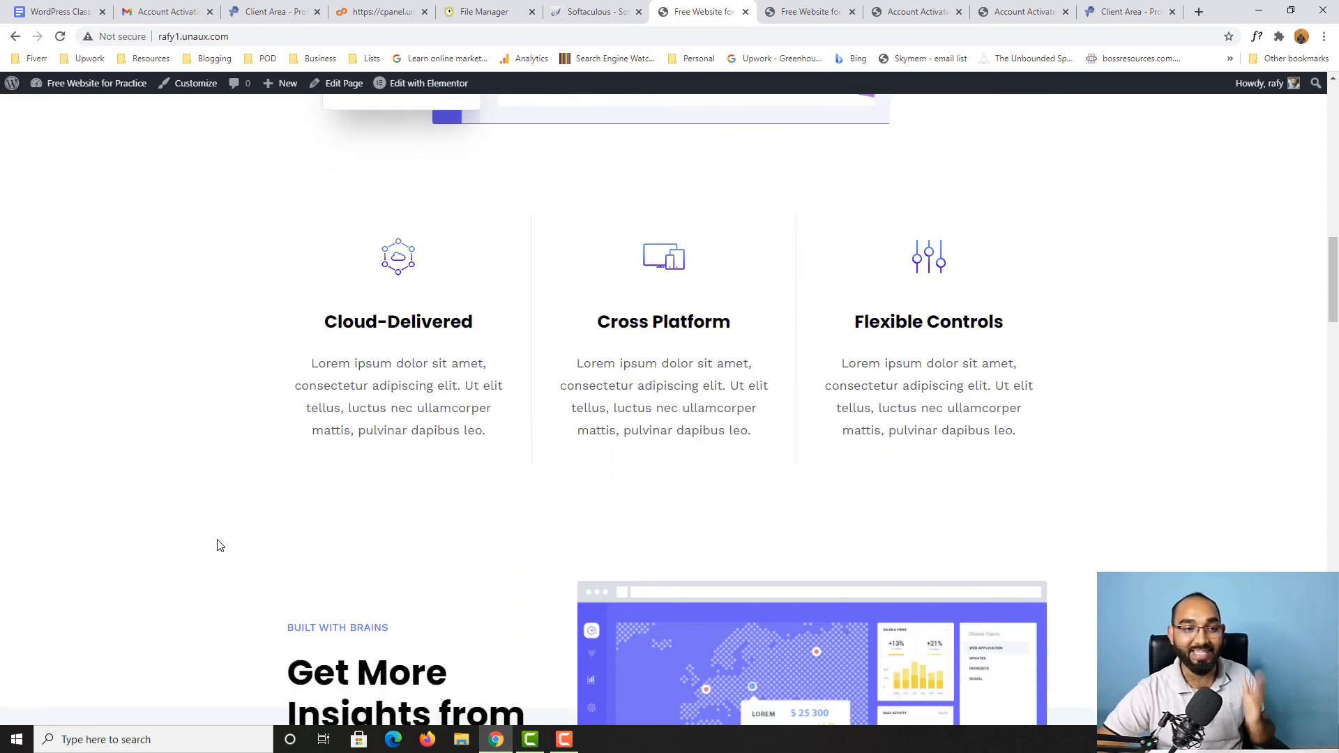
{"action": "scroll", "coordinate": [216, 545], "scroll_direction": "down", "scroll_amount": 8}
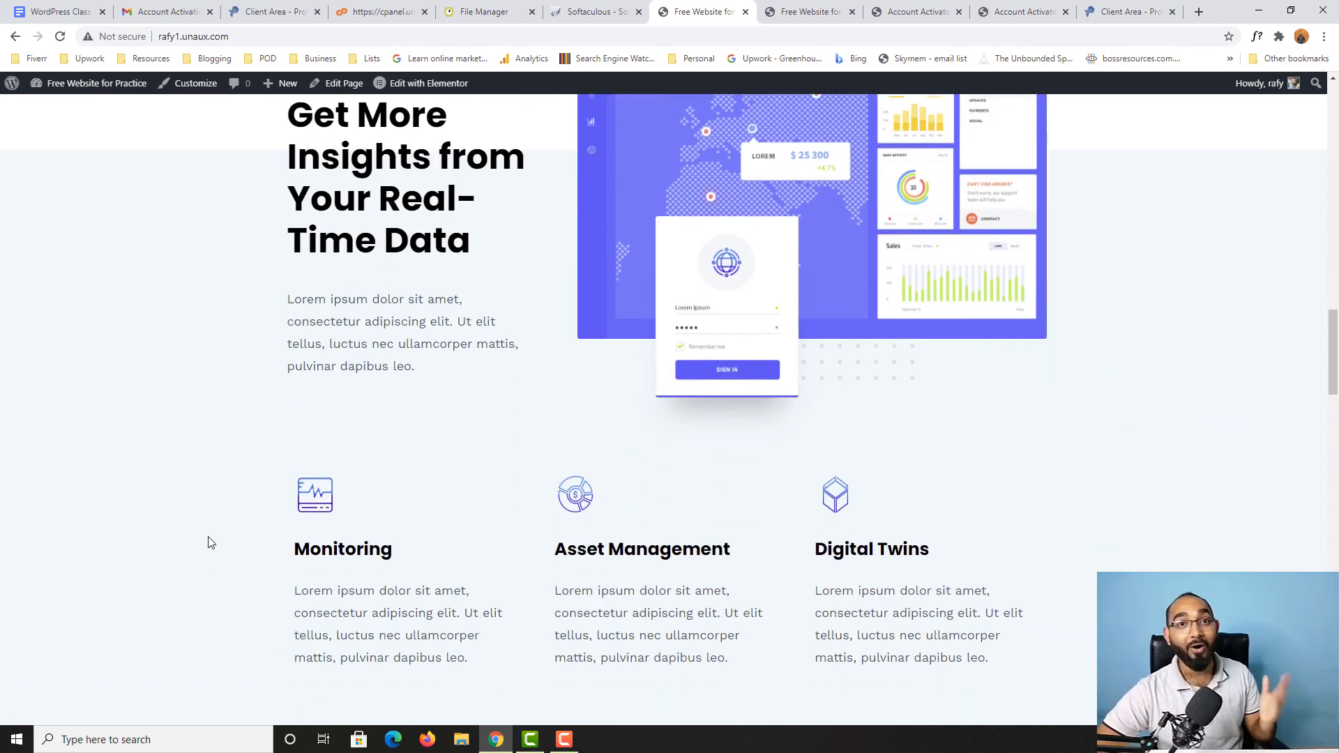
{"action": "scroll", "coordinate": [211, 543], "scroll_direction": "down", "scroll_amount": 5}
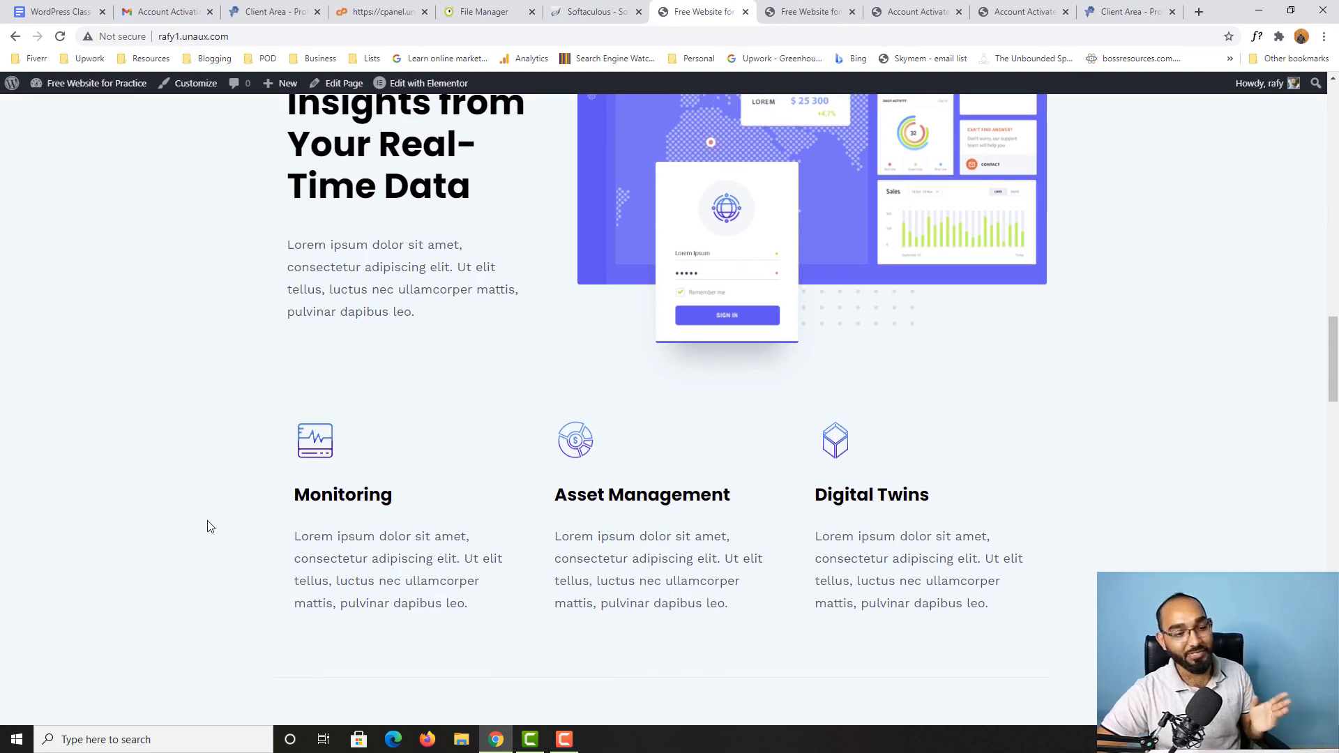
{"action": "scroll", "coordinate": [110, 526], "scroll_direction": "up", "scroll_amount": 10}
{"action": "scroll", "coordinate": [112, 512], "scroll_direction": "up", "scroll_amount": 12}
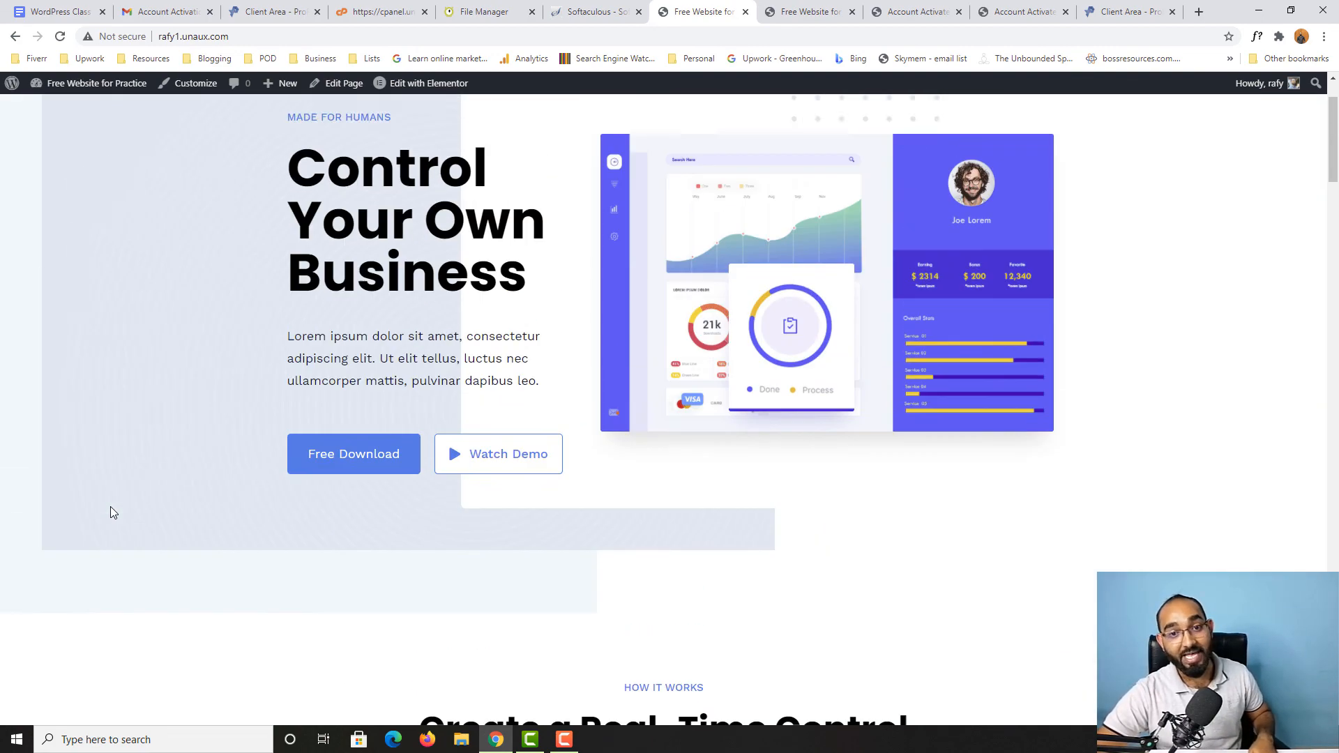